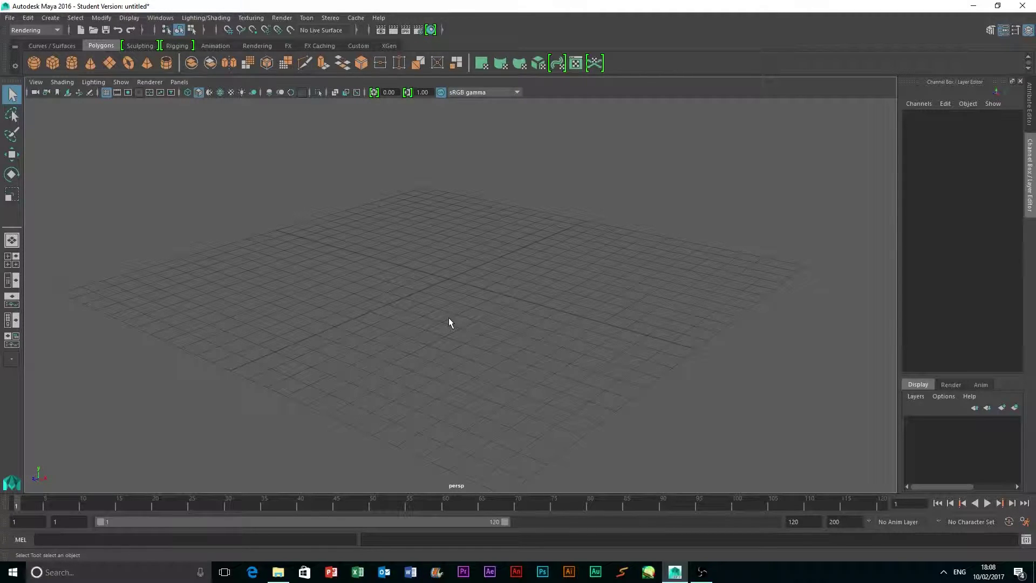
Create a polygon cylinder at the centre of the grid
left_click_drag(397, 189, 494, 309)
left_click_drag(467, 250, 477, 265, "alt")
left_click(71, 62)
left_click(451, 298)
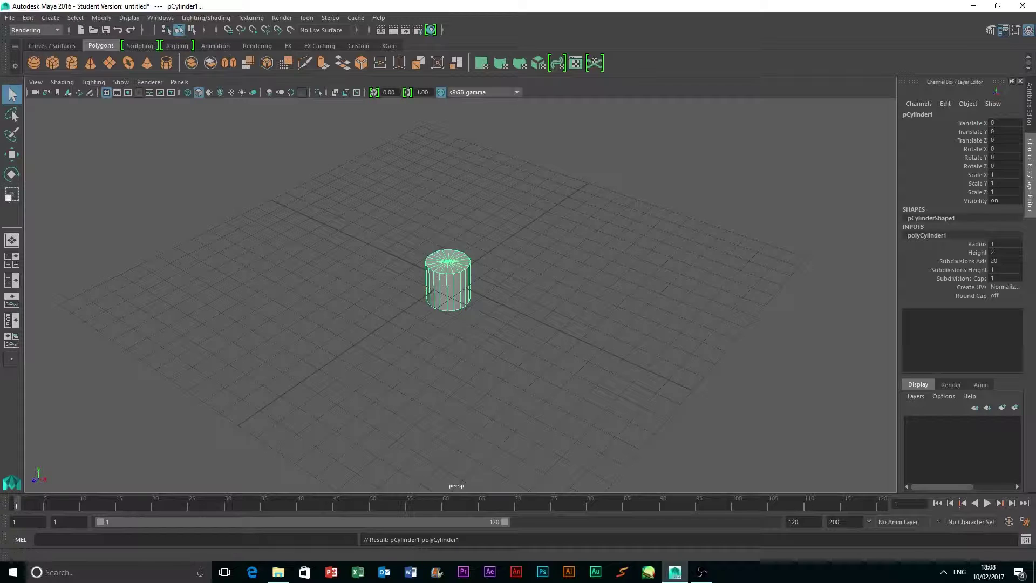
Raise the cylinder along the Y axis to a Translate Y of about 1.56
left_click(11, 155)
left_click_drag(448, 259, 449, 229)
left_click_drag(483, 338, 483, 320, "alt")
scroll(504, 283, "up", 4)
left_click_drag(512, 273, 521, 281, "alt")
Scale the cylinder into a tall, narrow column, about 0.47 in X and Z and 1.85 in Y
left_click(12, 194)
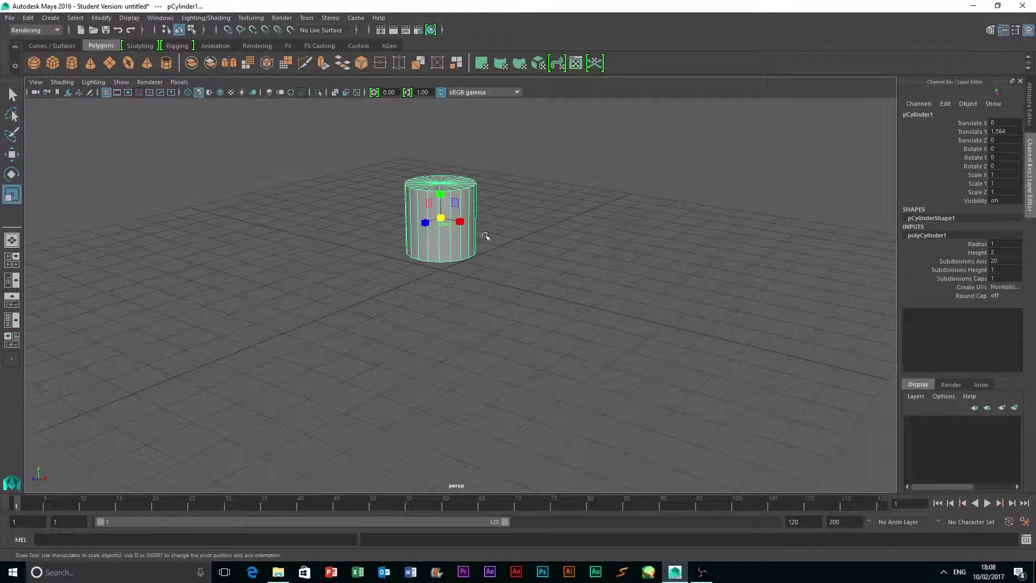
left_click_drag(441, 227, 435, 169)
left_click(12, 95)
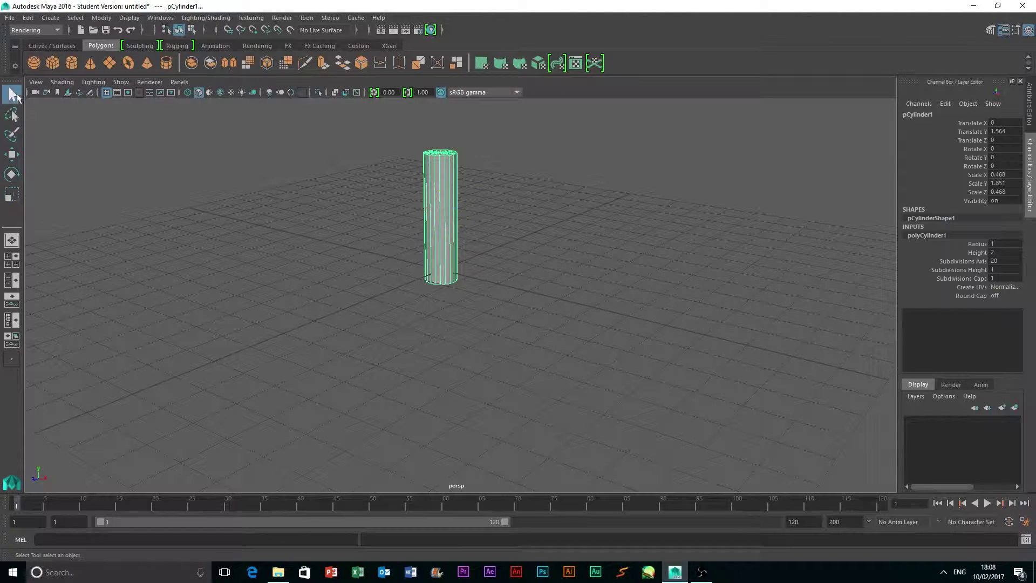
Raise the tall cylinder along the Y axis to a Translate Y of about 2.39 and keep it selected
key("w")
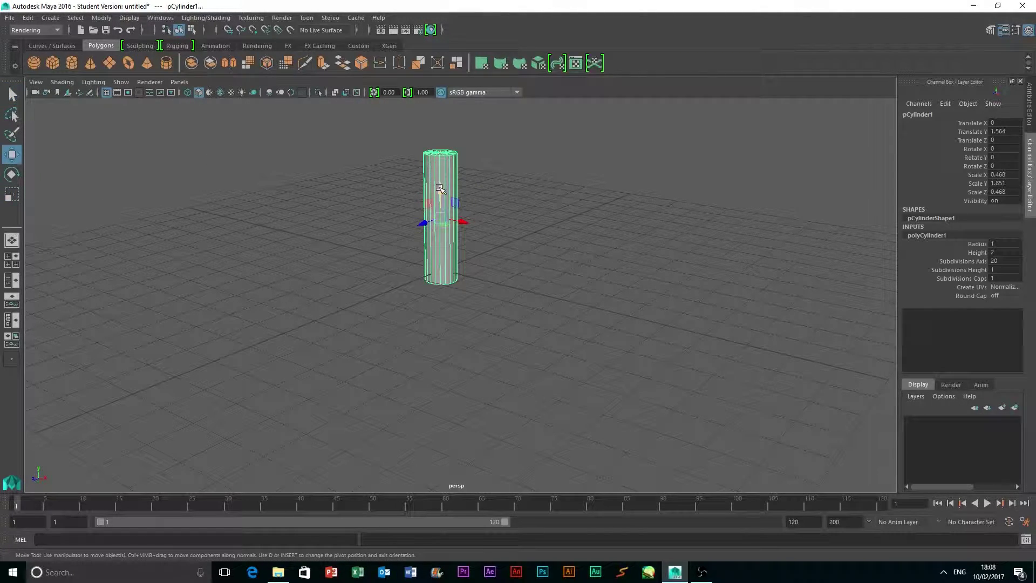
left_click_drag(440, 188, 435, 162)
left_click(560, 231)
left_click_drag(560, 231, 513, 235, "alt")
scroll(567, 219, "up", 2)
left_click_drag(568, 218, 577, 232, "alt")
key("ctrl+z")
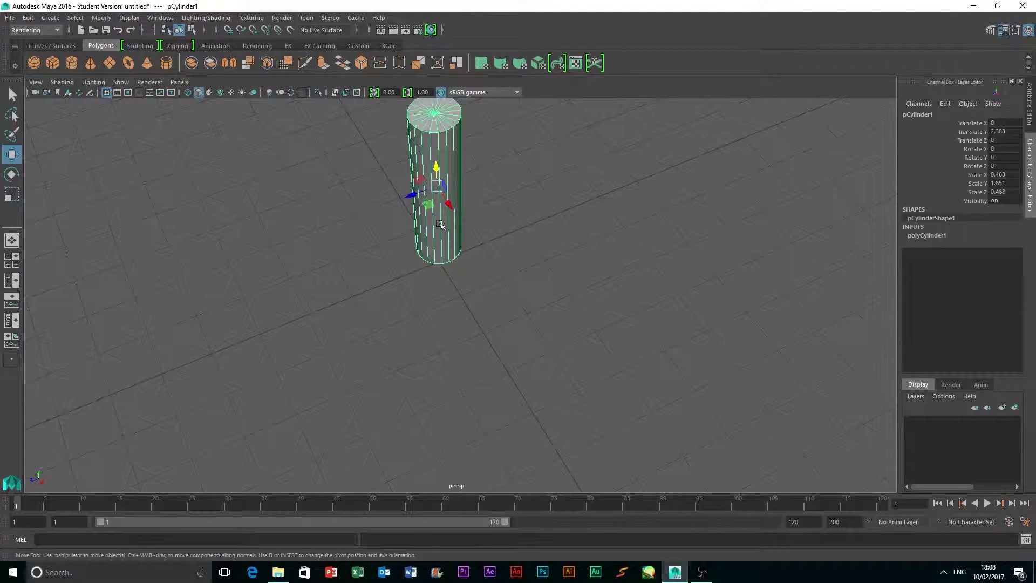
Set the cylinder's height subdivisions, trying 20 before settling on 10
left_click(928, 234)
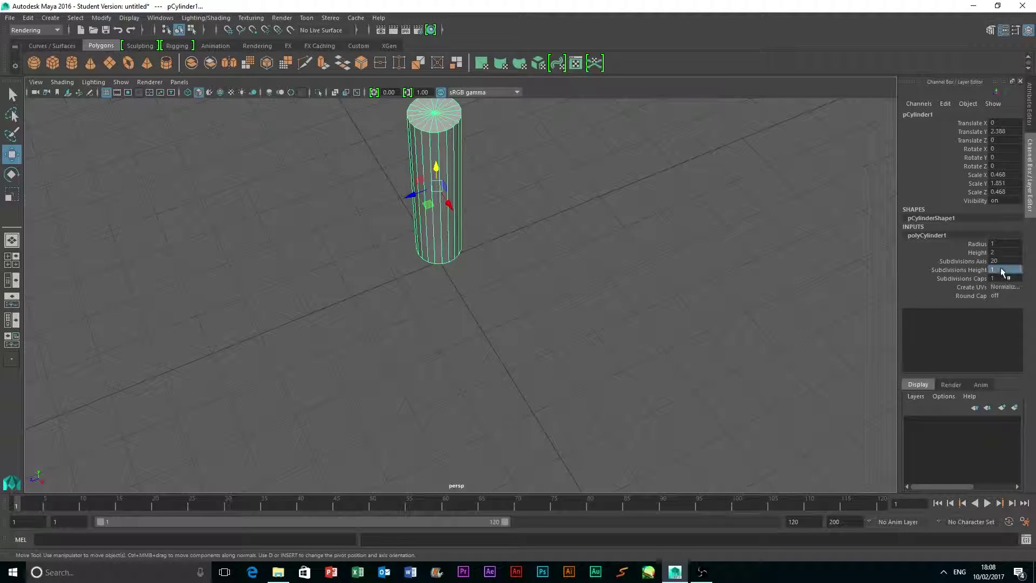
left_click(999, 268)
type("20")
key("Return")
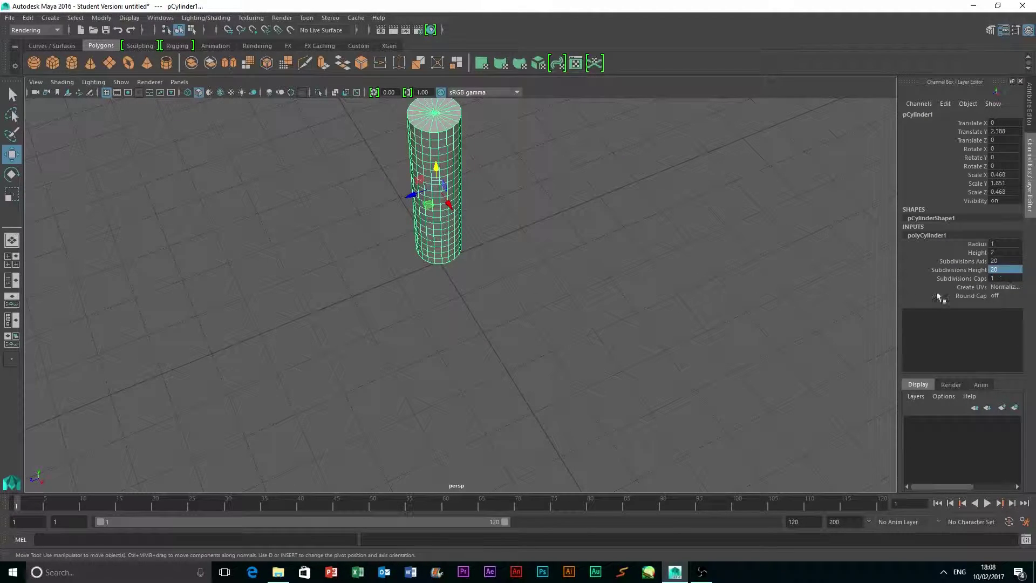
type("12")
type("0")
key("Return")
left_click(570, 322)
left_click_drag(565, 359, 451, 190, "alt")
left_click(451, 189)
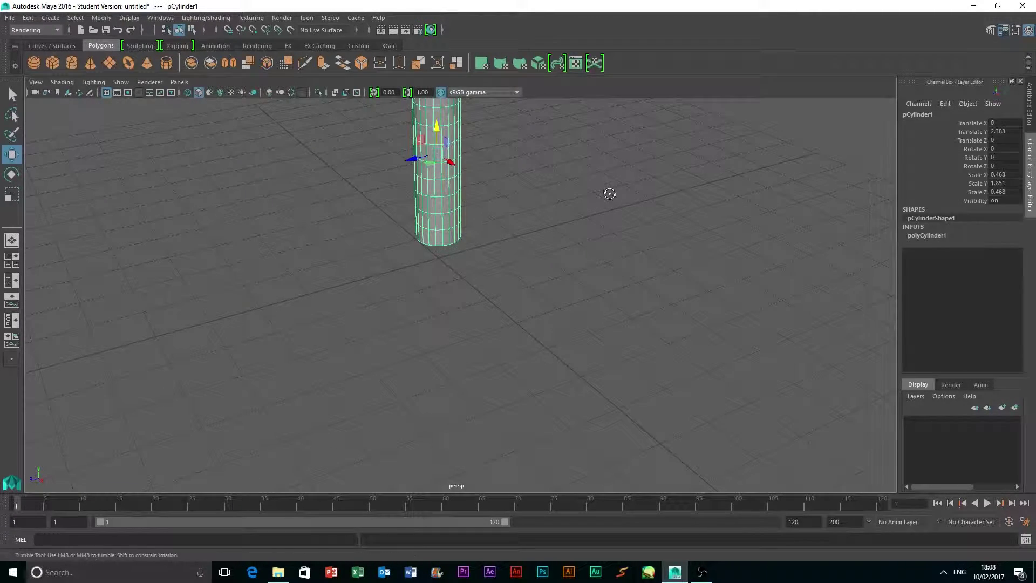
left_click_drag(609, 193, 642, 265, "alt")
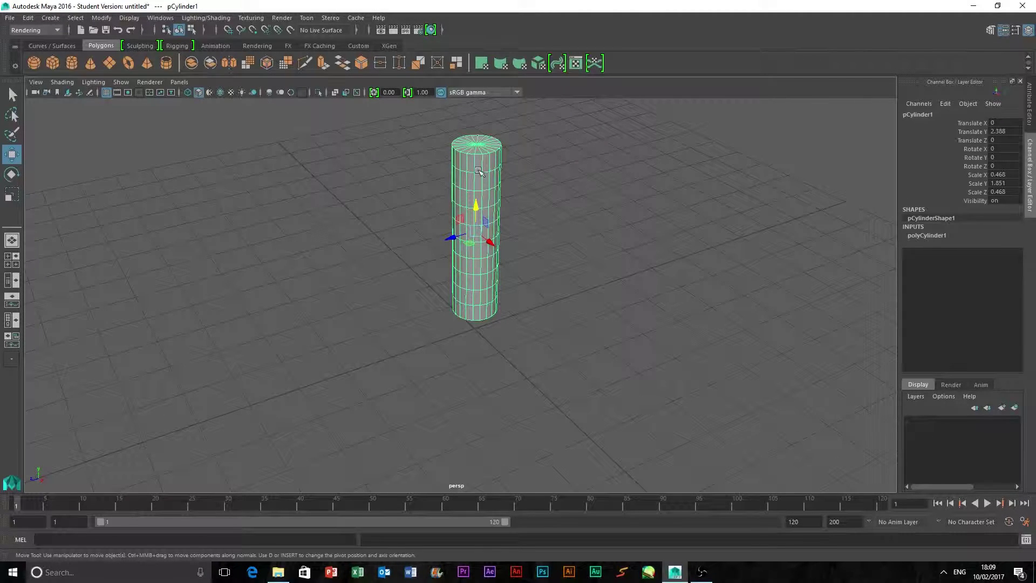
Switch the cylinder to vertex mode and select the vertices of its lower eight rows
right_click(478, 170)
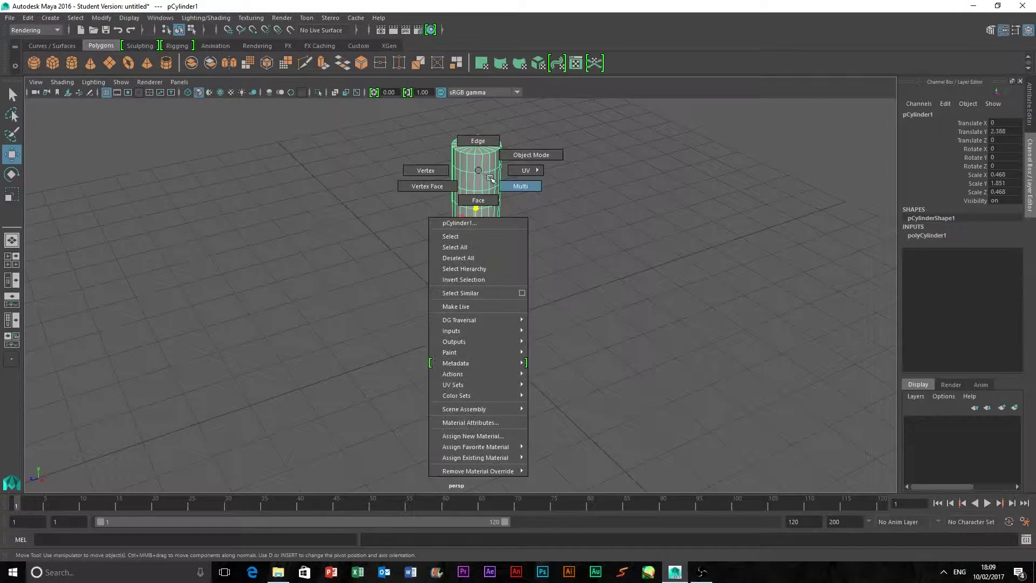
left_click(426, 170)
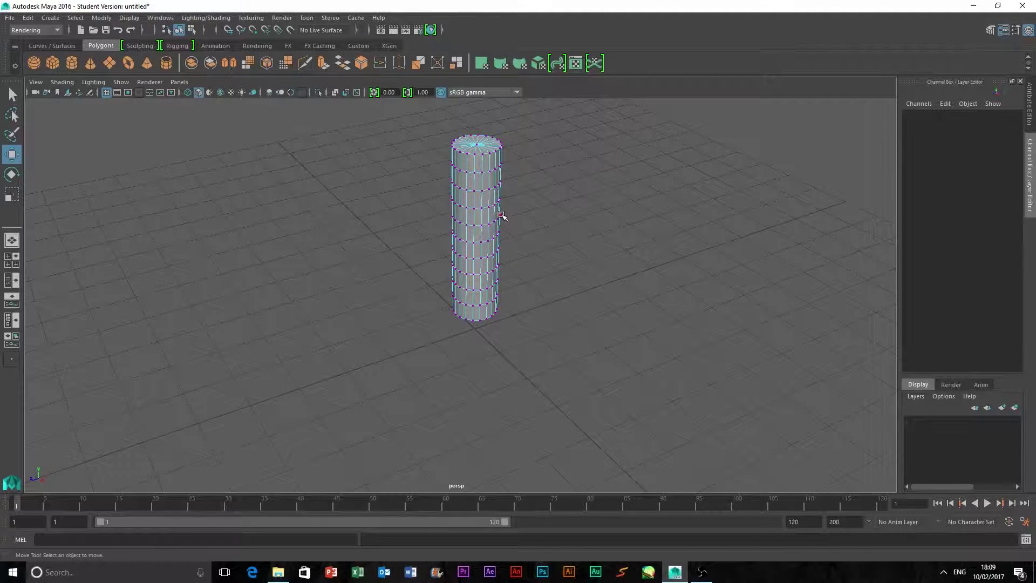
left_click_drag(506, 196, 426, 333)
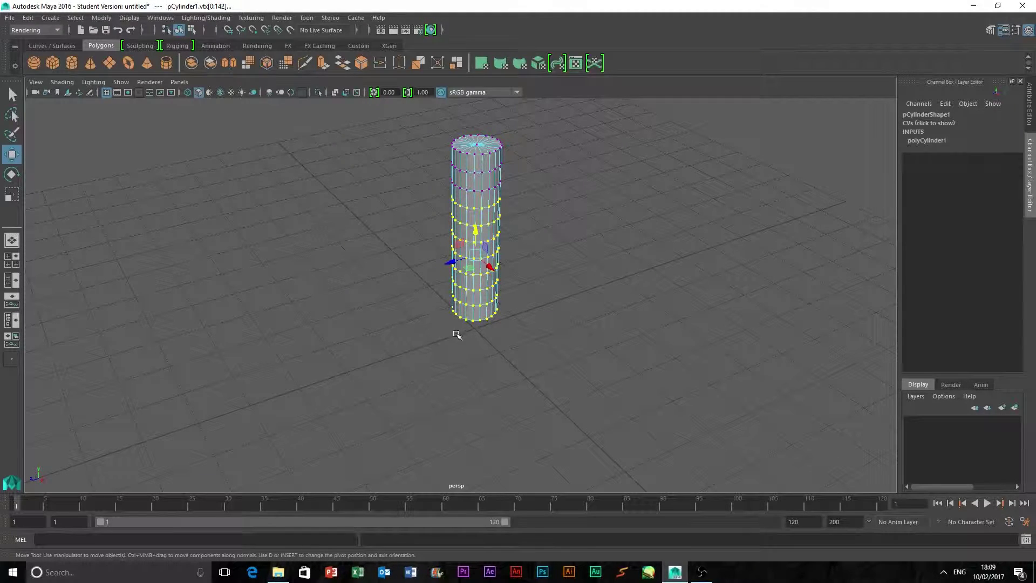
left_click_drag(494, 367, 772, 351, "alt")
left_click_drag(486, 160, 384, 291)
left_click_drag(554, 210, 337, 204, "alt")
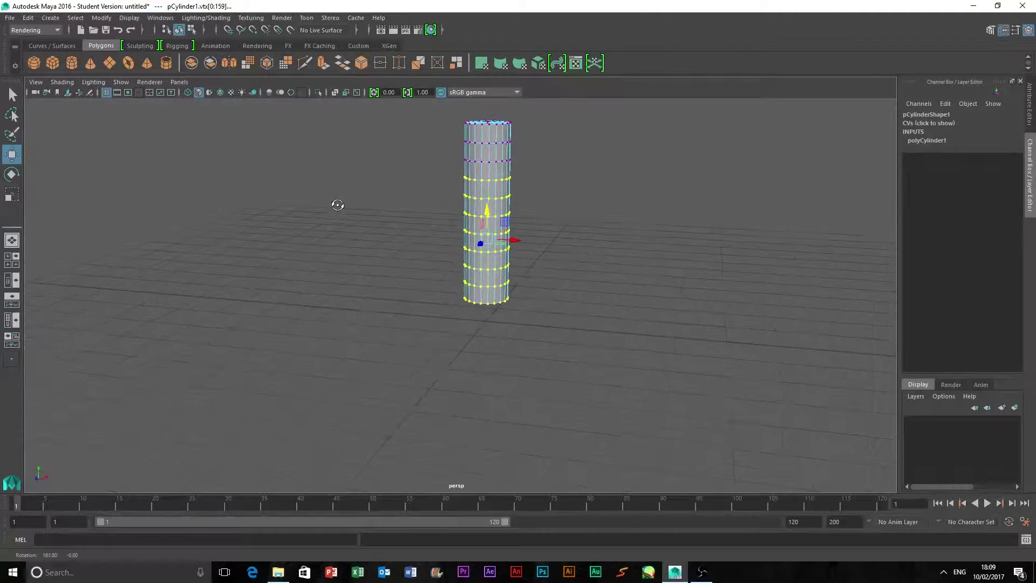
Try to widen the lower eight vertex rows, undo the scaling and clear the selection
left_click(12, 194)
left_click_drag(500, 246, 501, 249)
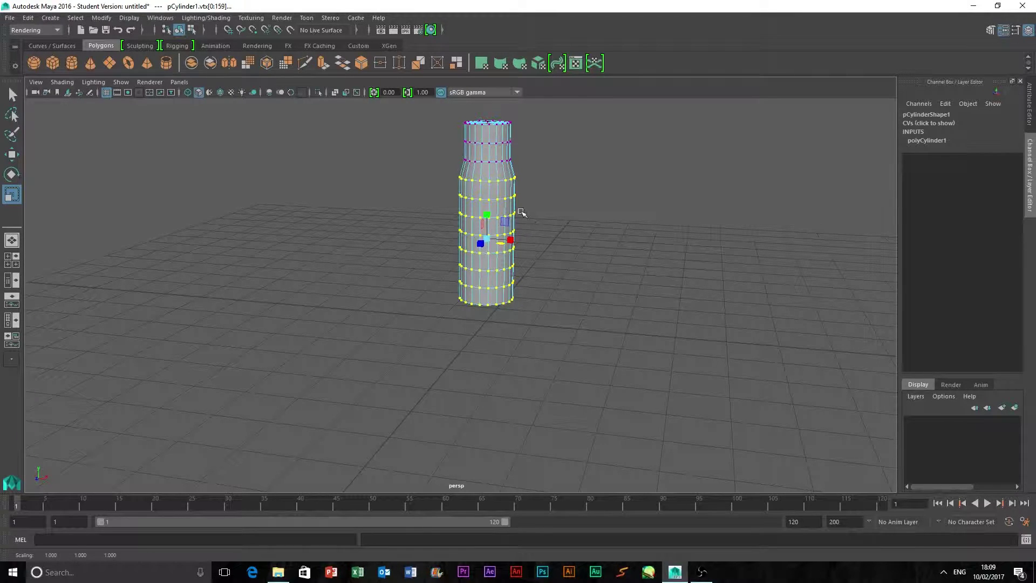
key("ctrl+z")
left_click(561, 254)
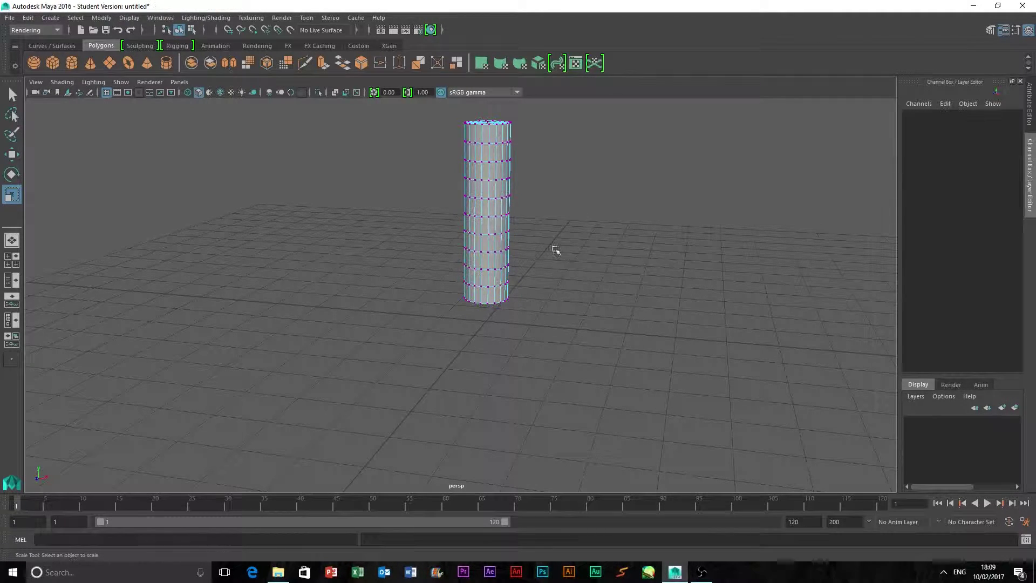
Widen the cylinder's lower seven vertex rows by about 1.15 in X and Z and return to object mode
left_click_drag(452, 186, 550, 310)
mouse_move(501, 256)
left_mouse_down()
mouse_move(526, 255)
mouse_move(501, 254)
mouse_move(510, 254)
left_mouse_up()
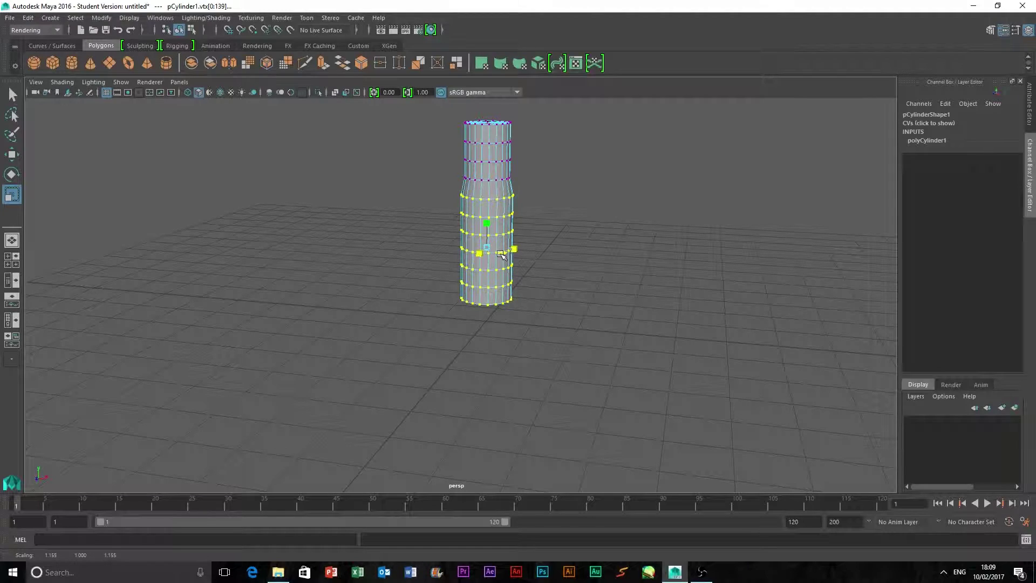
left_click(556, 255)
left_click_drag(563, 234, 499, 262, "alt")
right_click_drag(499, 262, 544, 238)
left_click_drag(545, 304, 576, 331, "alt")
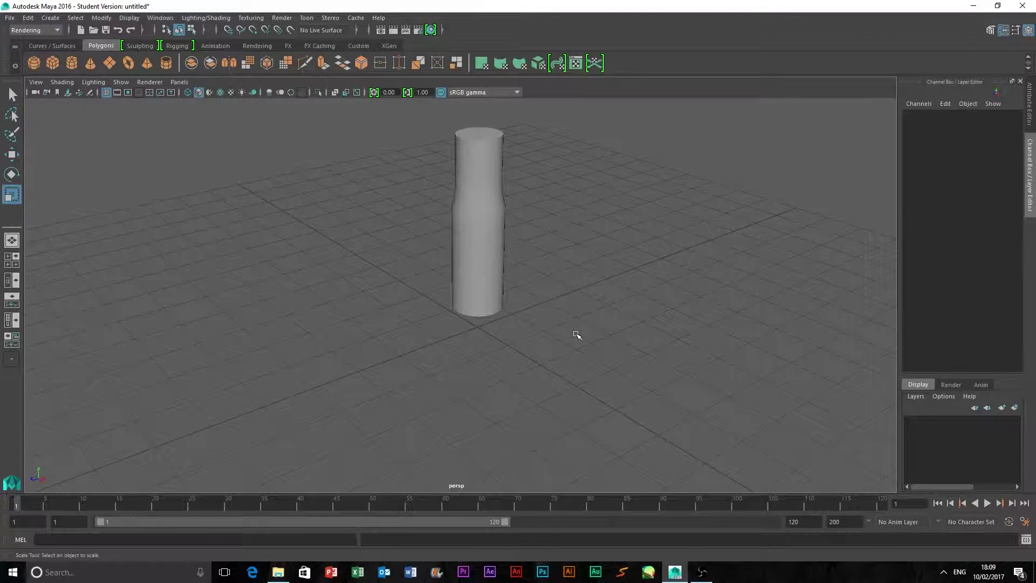
Create a polygon cone and raise it above the cylinder to a Translate Y of about 5.48
left_click(90, 63)
key("w")
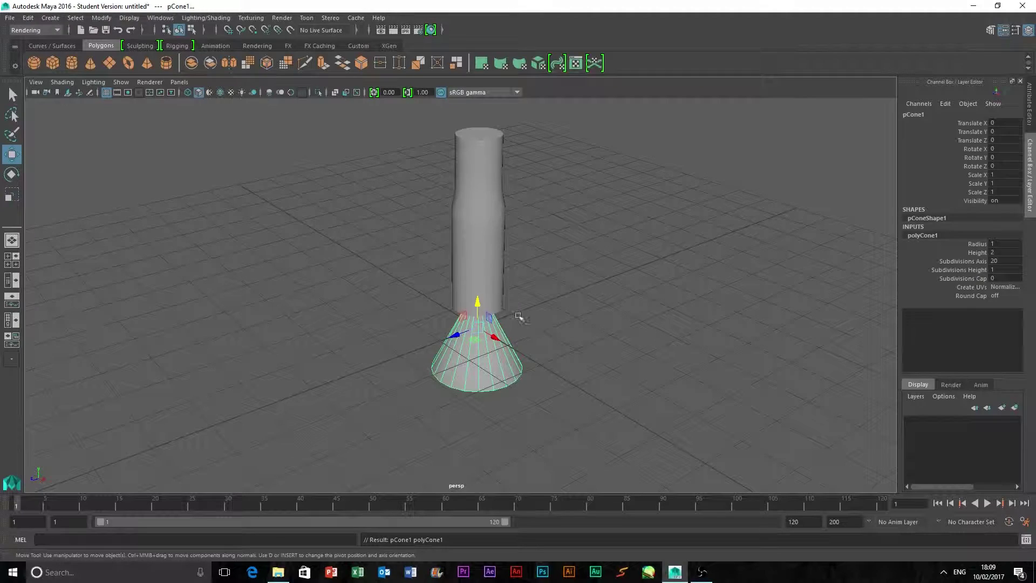
left_click_drag(477, 305, 477, 106)
left_click_drag(583, 207, 570, 230, "alt")
left_click_drag(483, 160, 483, 132)
left_click_drag(653, 362, 604, 331, "alt")
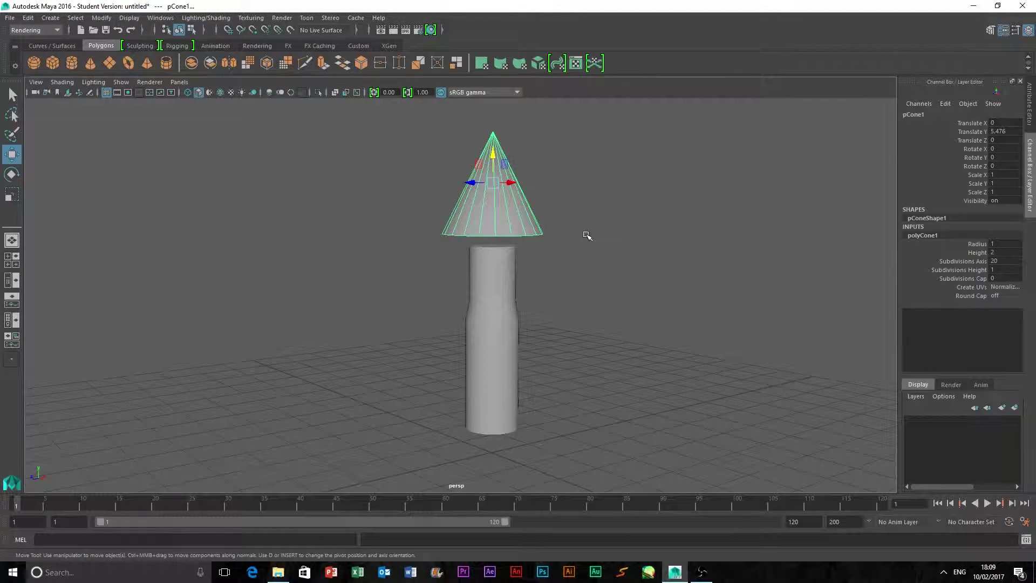
left_click_drag(583, 234, 585, 259, "alt")
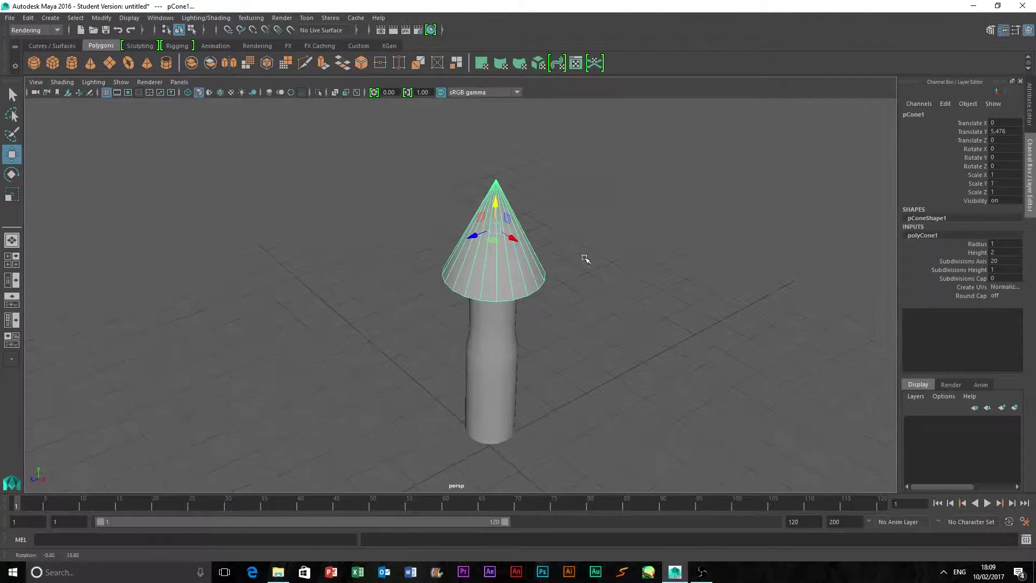
Narrow the cone to about 0.42 in X and Z and lower it onto the cylinder at Translate Y of about 5.23
left_click(12, 194)
left_click_drag(494, 240, 496, 214)
key("w")
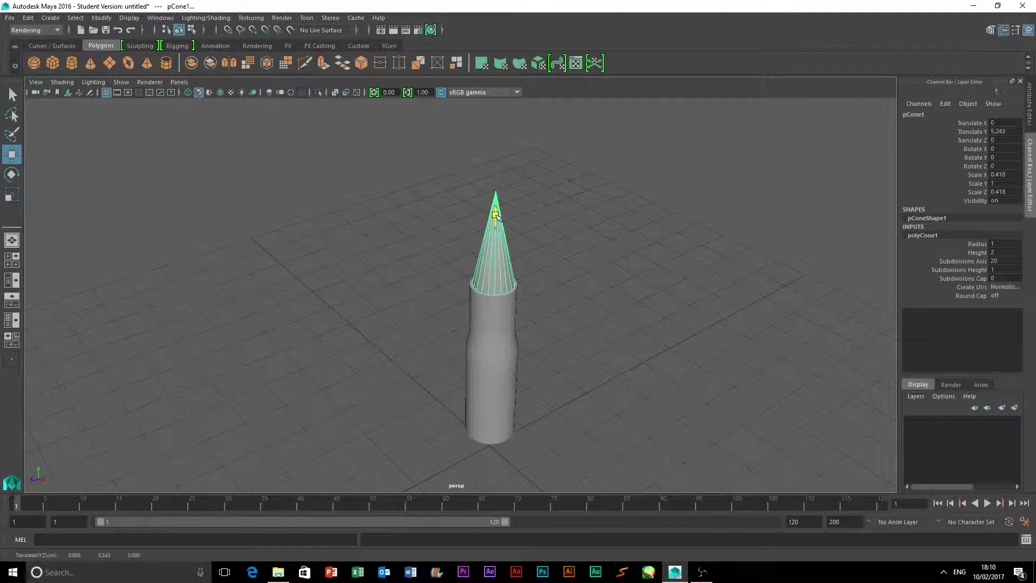
right_click_drag(588, 287, 636, 321, "alt")
Scale the cone to about 0.46 in X and Z so its base matches the cylinder's top rim
left_click(12, 195)
left_click_drag(666, 319, 594, 299, "alt")
left_click_drag(469, 230, 469, 231)
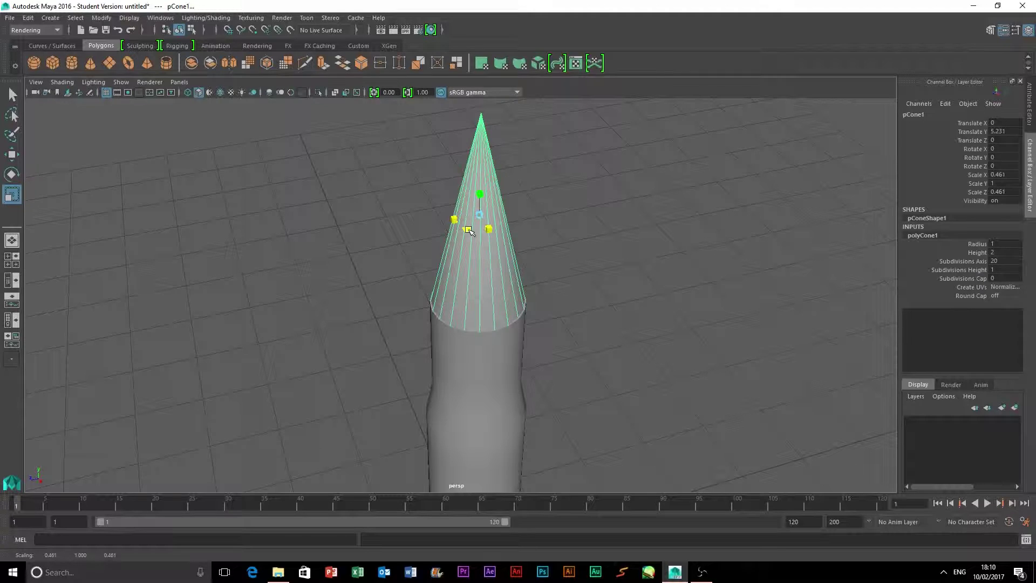
left_click(640, 315)
left_click_drag(640, 315, 617, 318, "alt")
left_click_drag(548, 289, 571, 413, "alt")
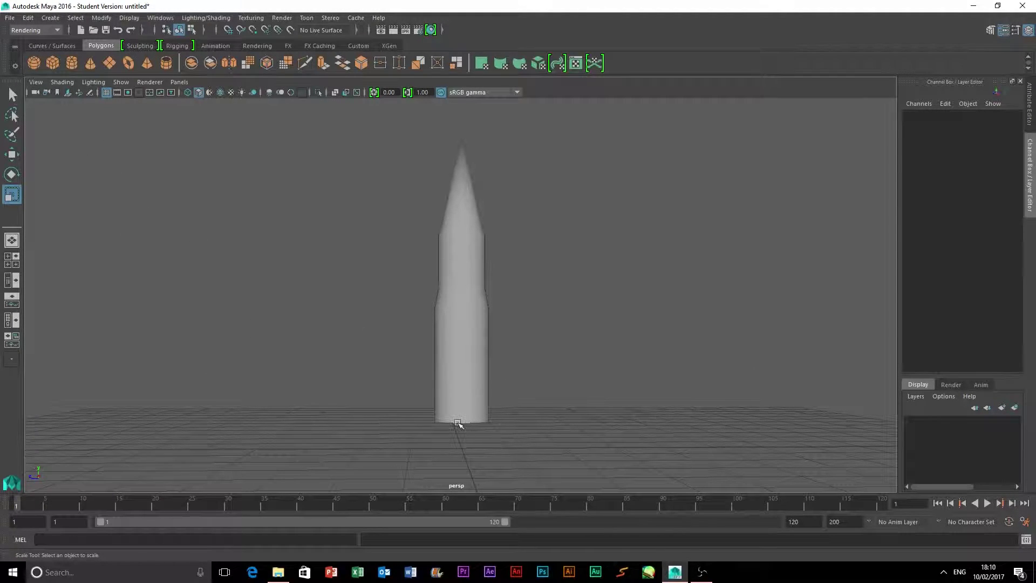
Create a second polygon cylinder and flatten it into a base disc, about 0.069 in Y and 0.687 in X and Z
left_click(72, 63)
scroll(232, 296, "down", 2)
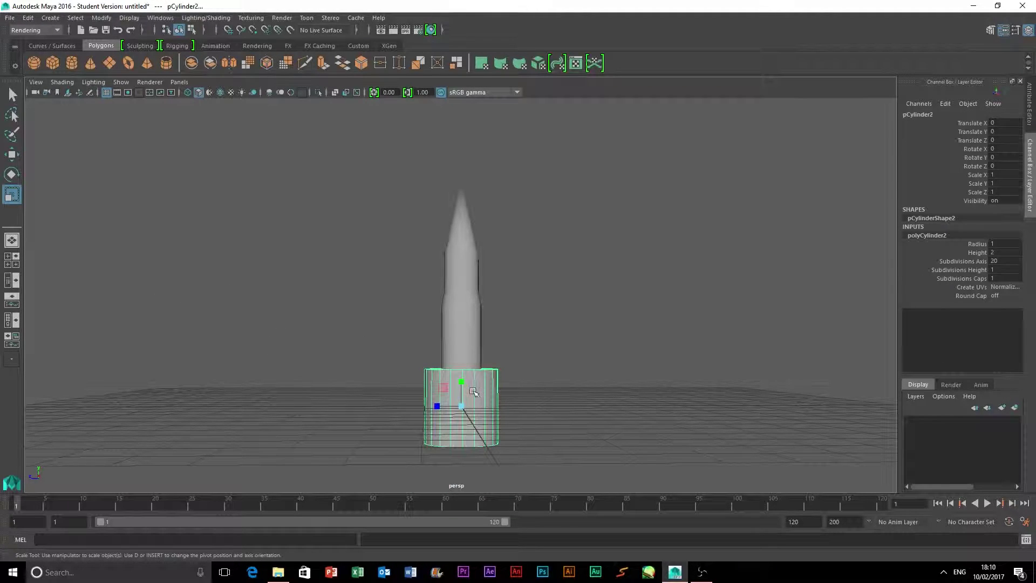
left_click_drag(463, 383, 463, 405)
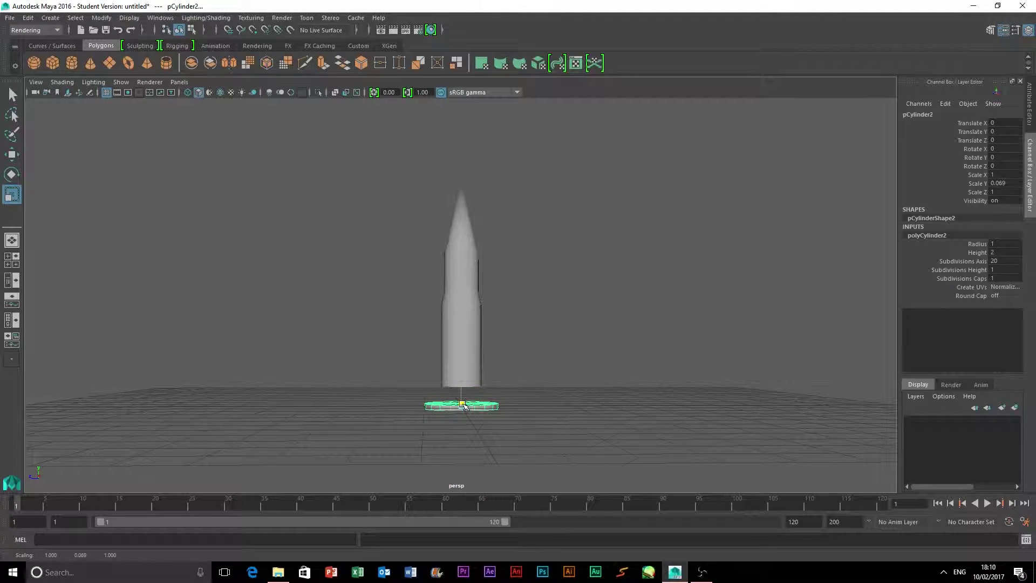
left_click_drag(573, 401, 512, 431, "alt")
mouse_move(439, 424)
left_mouse_down()
mouse_move(417, 420)
mouse_move(431, 422)
left_mouse_up()
Raise the base disc along the Y axis to the cylinder's bottom, at a Translate Y of about 0.48
left_click(11, 155)
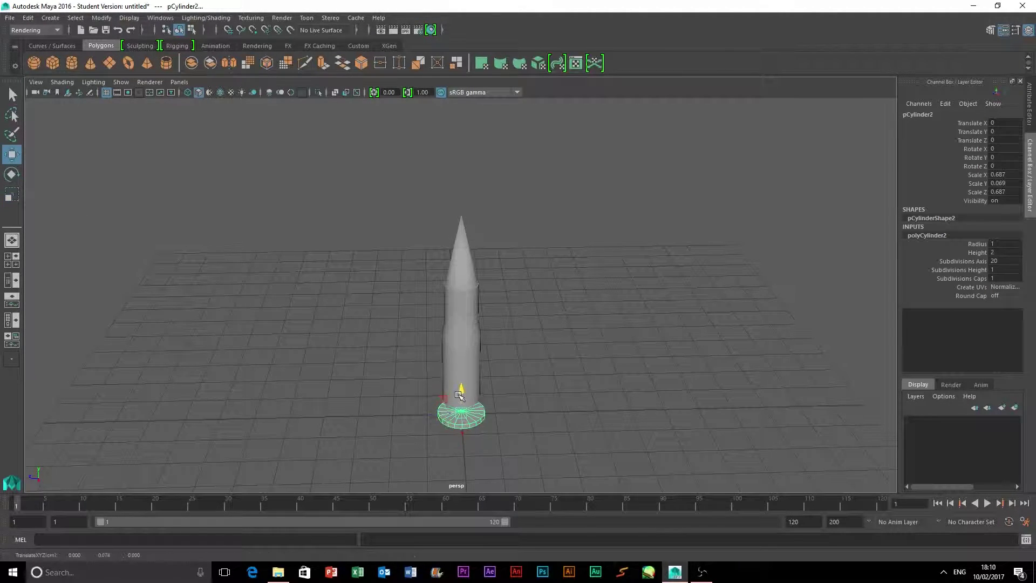
left_click_drag(658, 489, 589, 403, "alt")
left_click(618, 383)
right_click_drag(590, 403, 613, 439, "alt")
left_click_drag(613, 440, 618, 428, "alt")
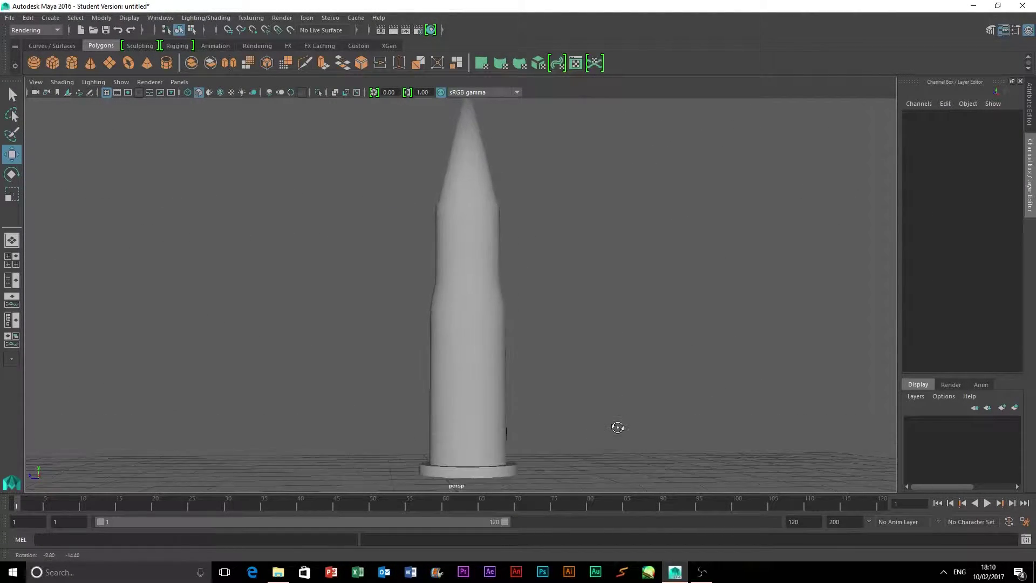
right_click_drag(618, 428, 613, 451, "alt")
left_click_drag(613, 451, 561, 430, "alt")
Set the base disc's Scale Y to 0.005
left_click(467, 458)
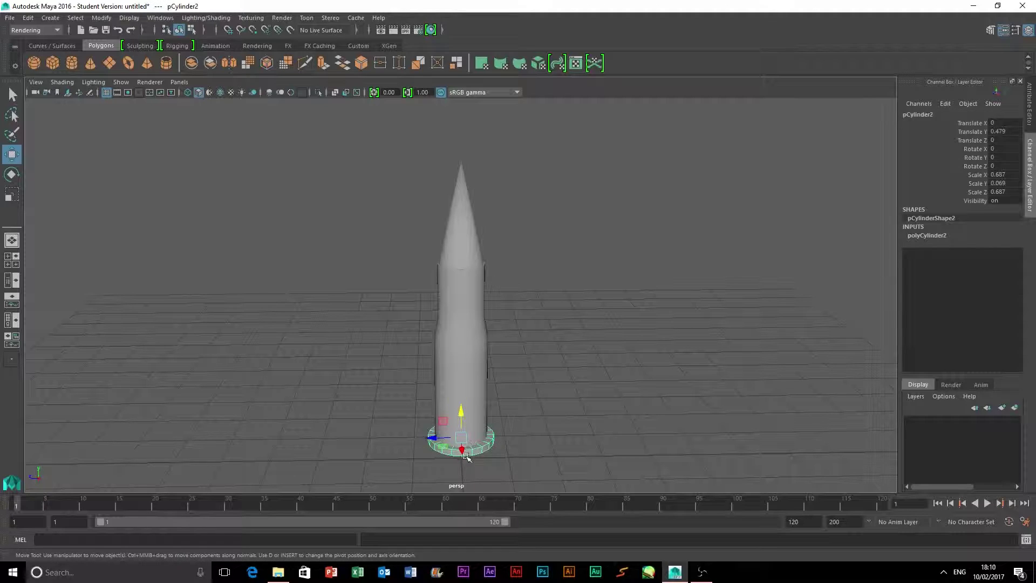
key("r")
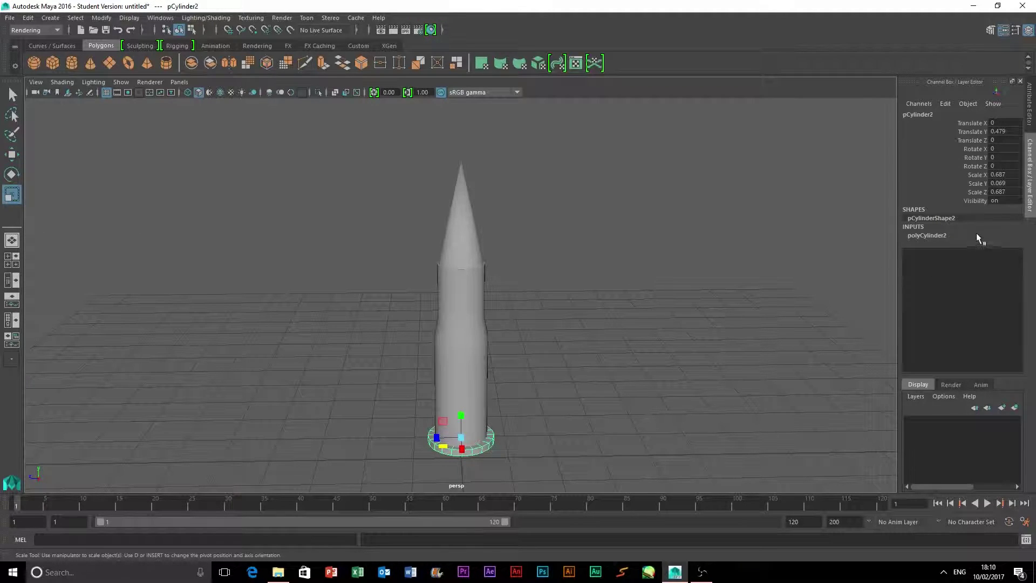
double_click(1010, 184)
key("Return")
left_click(750, 361)
mouse_move(675, 439)
left_mouse_down("alt")
mouse_move(678, 413)
mouse_move(666, 421)
left_mouse_up("alt")
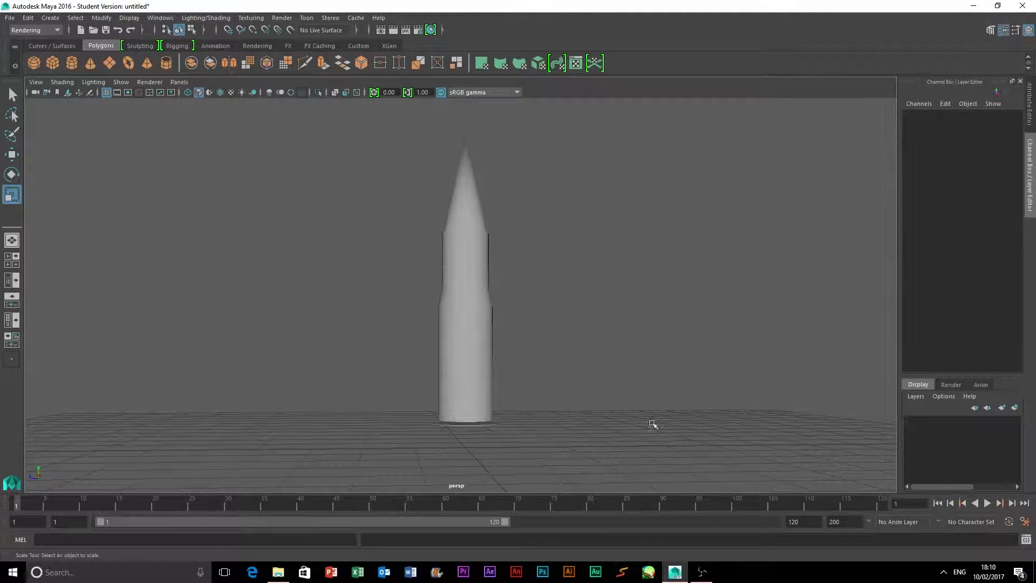
Set the base disc's Scale Y to 0.05
left_click(481, 423)
double_click(999, 183)
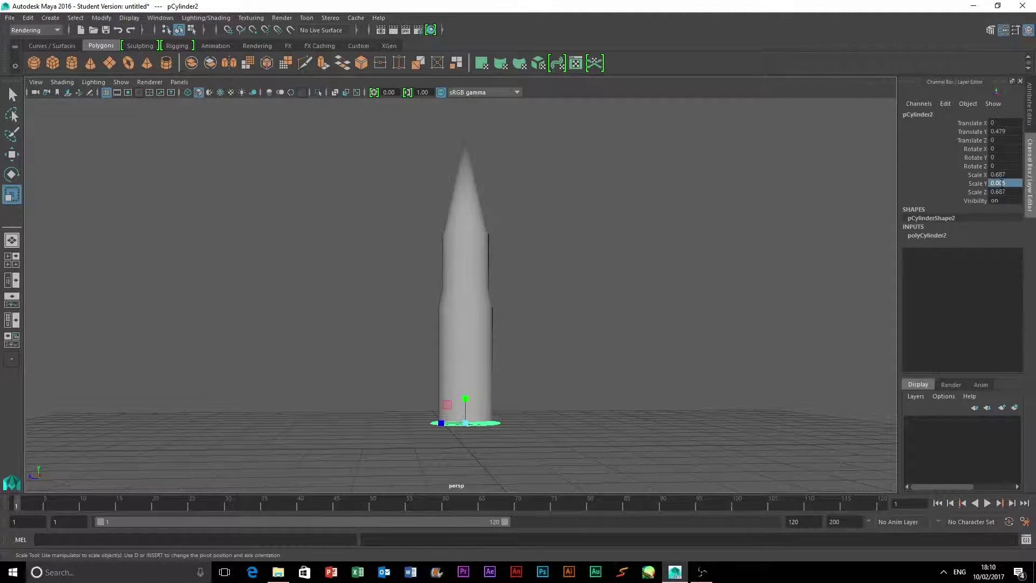
key("Return")
left_click(722, 291)
Fine-tune the base disc's height along the Y axis so it fits against the cylinder's bottom
left_click(472, 429)
left_click_drag(652, 382, 578, 379, "alt")
key("w")
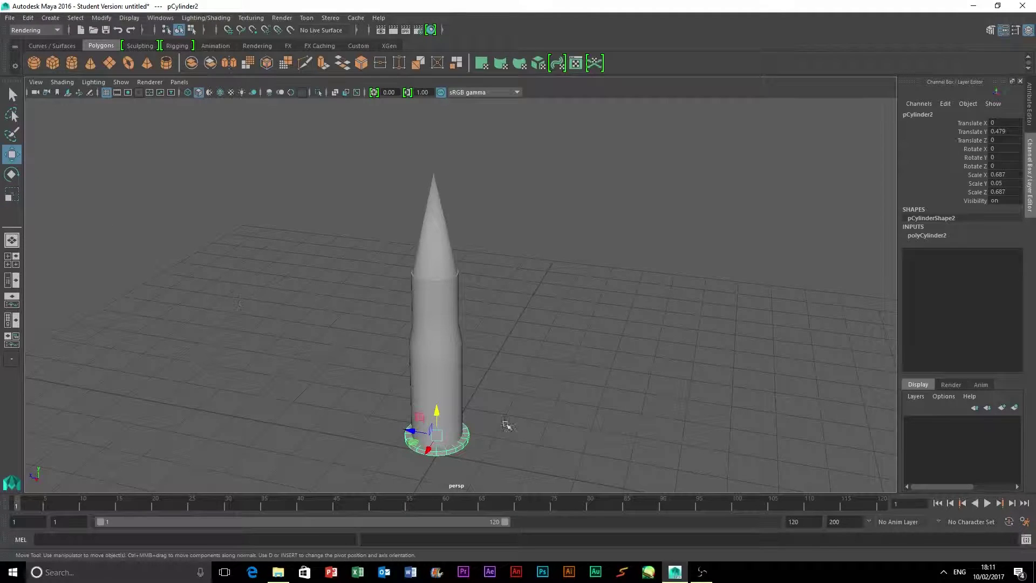
left_click_drag(437, 414, 435, 416)
left_click_drag(531, 448, 540, 325, "alt")
left_click(550, 445)
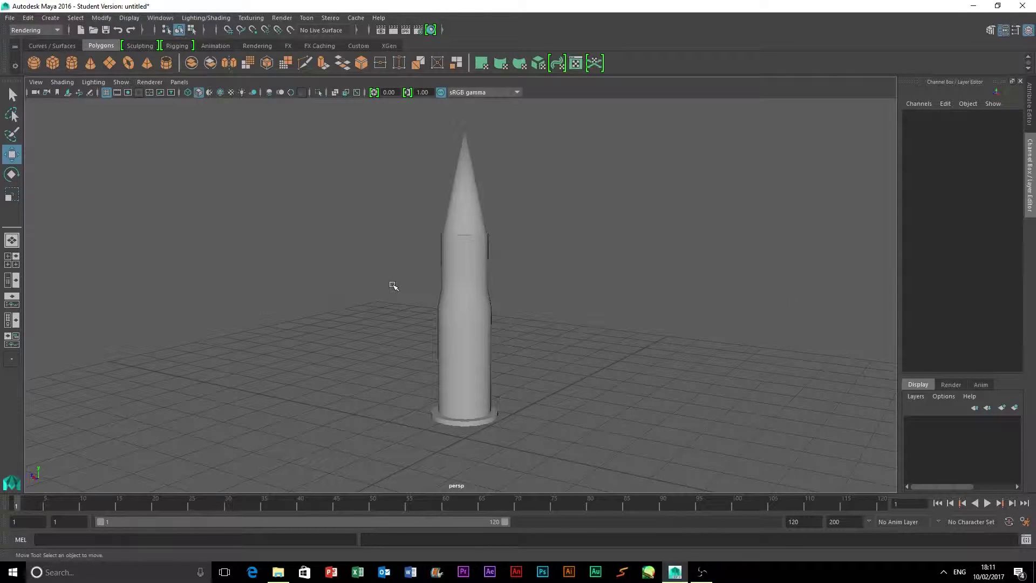
Rename the central cylinder of the bullet as bulletCenter
left_click(463, 341)
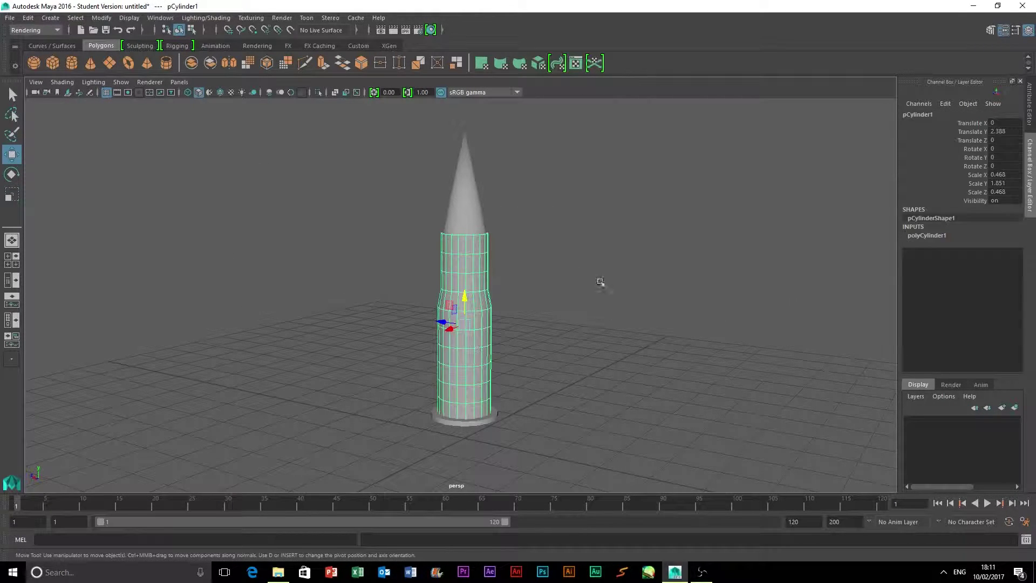
double_click(912, 114)
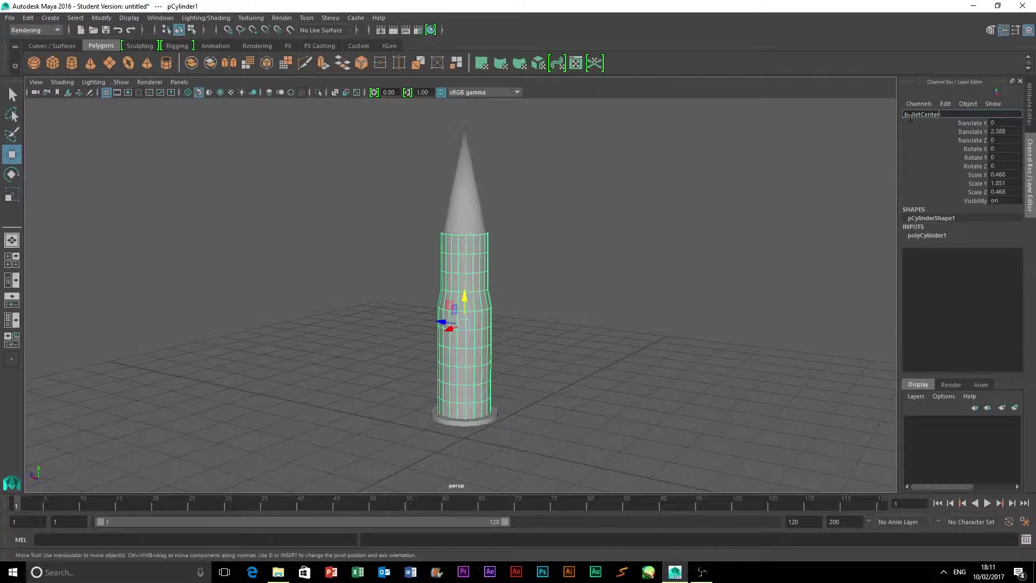
key("Return")
Rename the cone on top of the casing as Bullet_Tip
left_click(469, 207)
double_click(916, 114)
type("Bullet Tip")
key("Return")
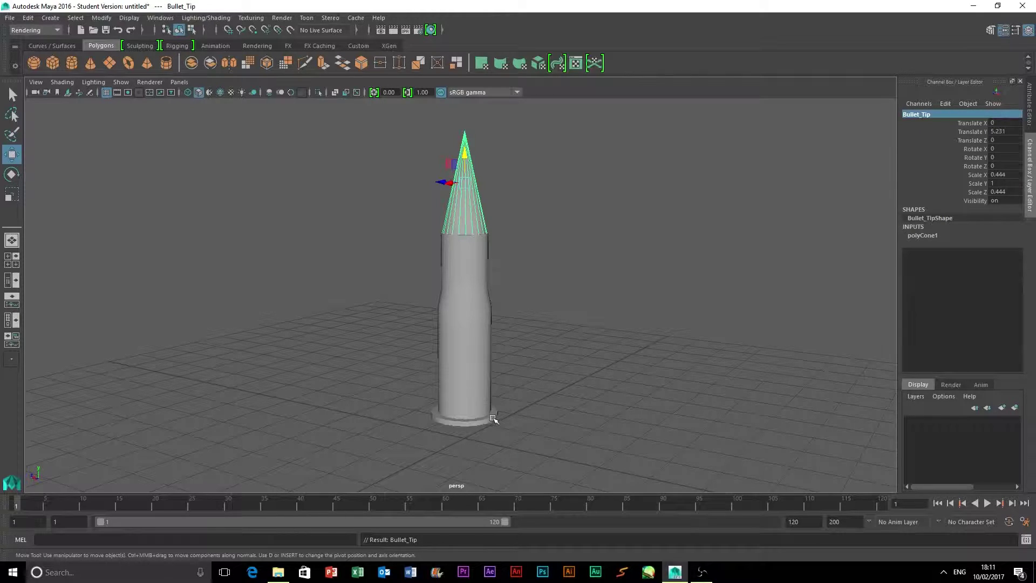
Rename the base disc as BulletBottom and clear the selection
left_click(493, 419)
double_click(929, 115)
type("B")
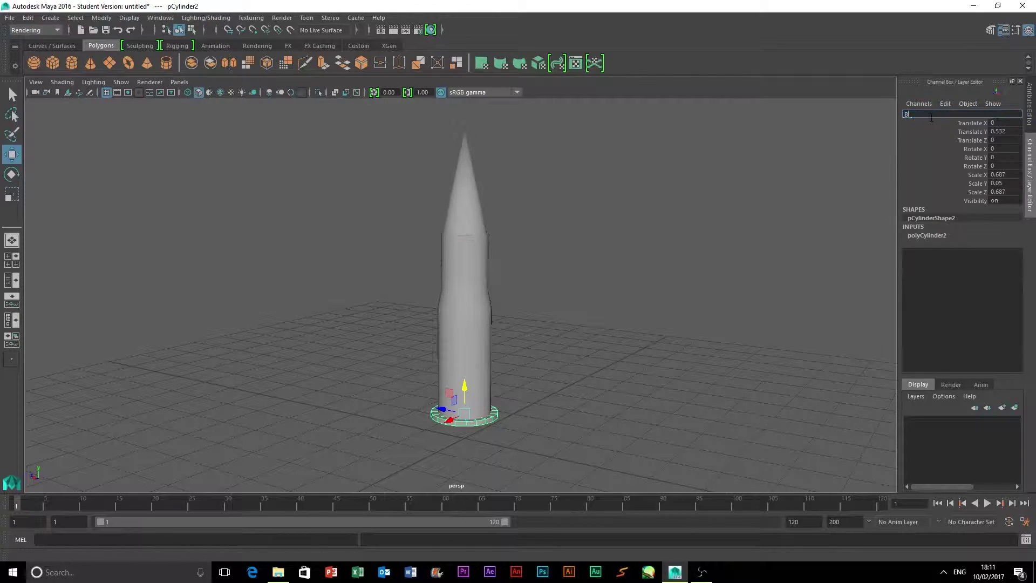
type("ulletBottom")
key("Return")
left_click(547, 294)
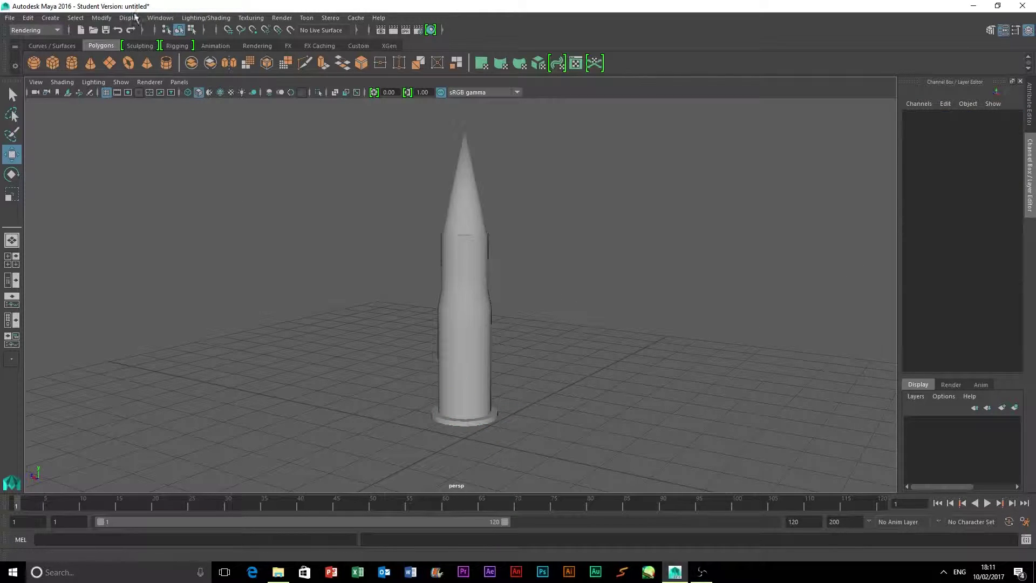
Open the Outliner and check the three renamed bullet parts by selecting each one in turn
left_click(161, 20)
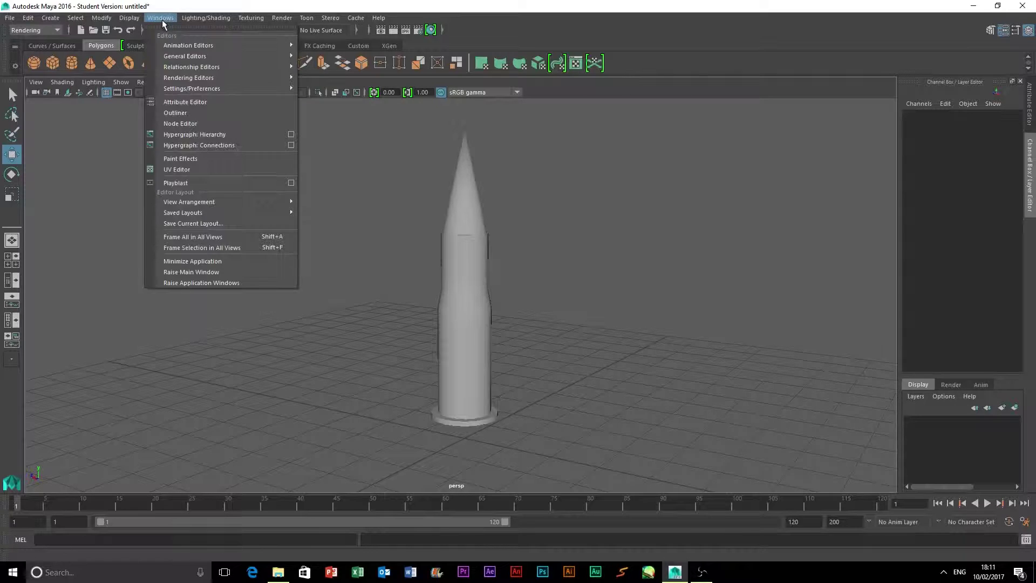
left_click(183, 111)
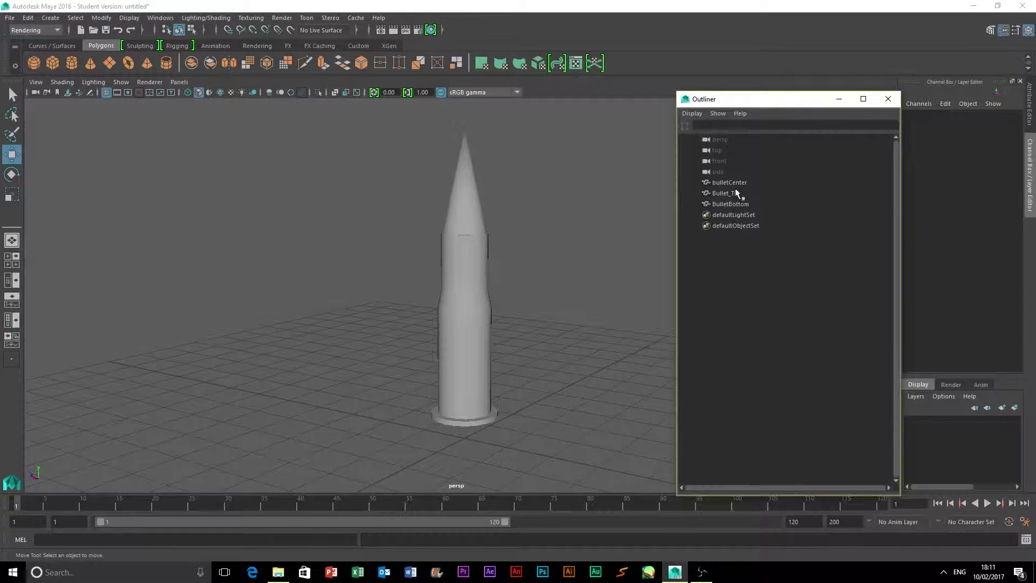
left_click(736, 183)
left_click(734, 193)
left_click(743, 204)
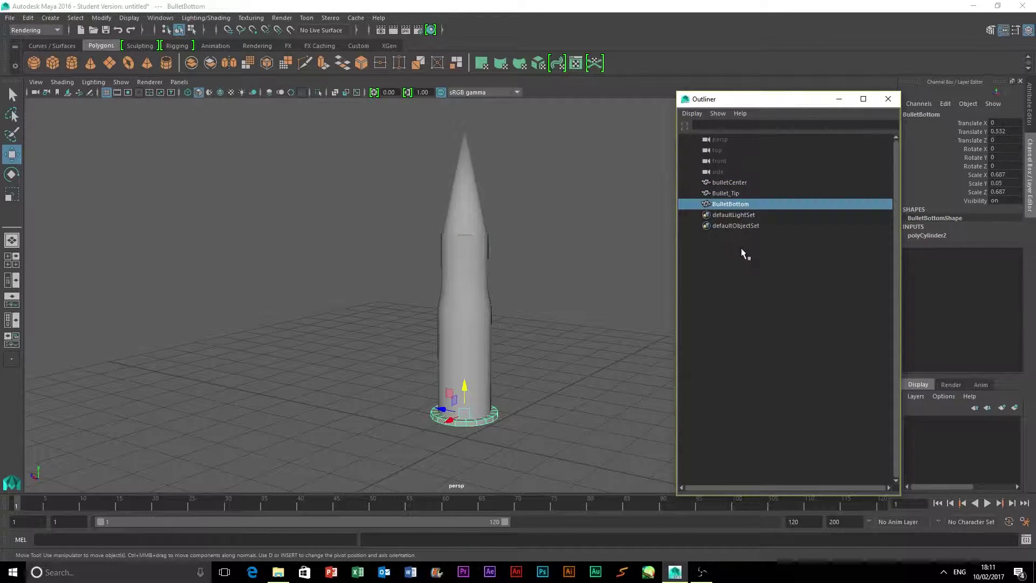
left_click(743, 252)
Parent Bullet_Tip and BulletBottom under bulletCenter in the Outliner, expand the hierarchy and close the Outliner
left_click(724, 171)
left_click(727, 182)
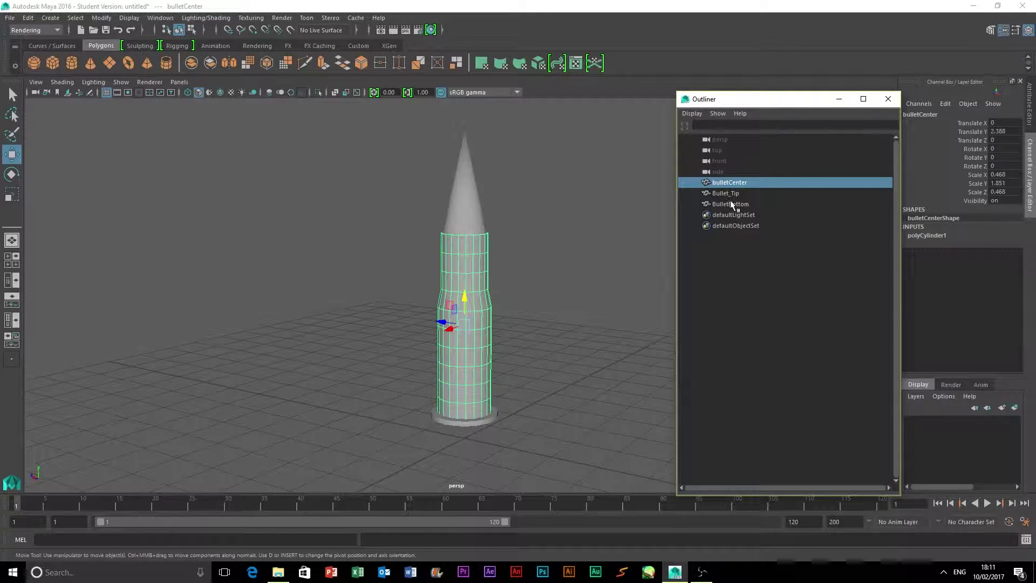
middle_click_drag(727, 194, 744, 182)
left_click(692, 182)
left_click(782, 342)
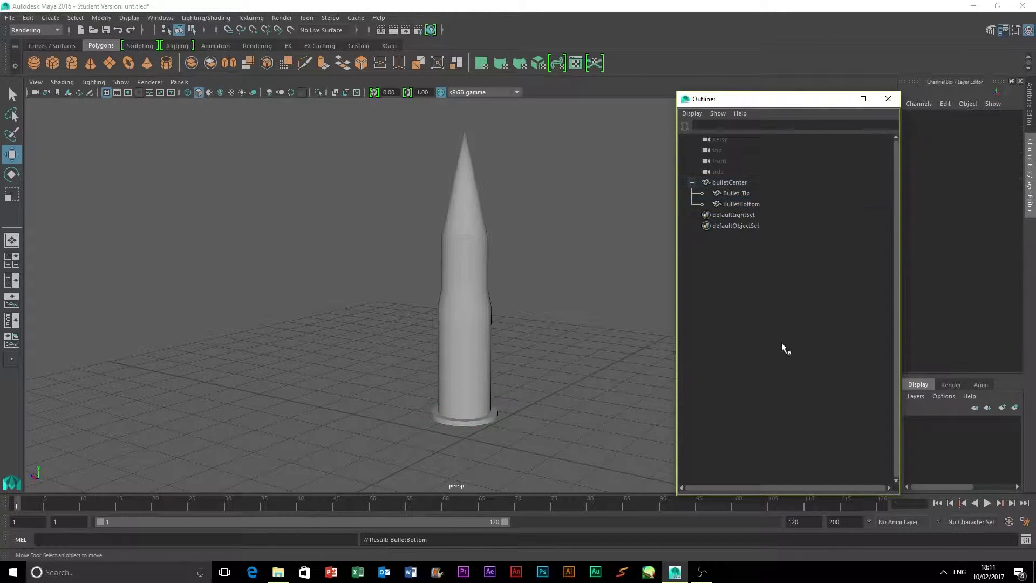
left_click(888, 100)
Select bulletCenter and Bullet_Tip in turn to check the parenting, activate the Rotate tool and clear the selection
left_click(475, 323)
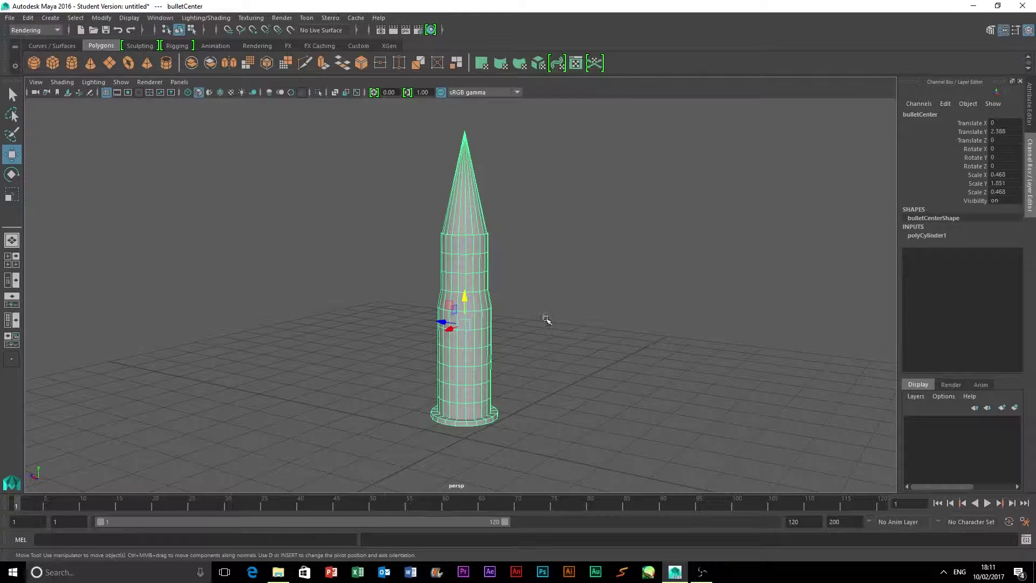
key("Down")
key("Up")
left_click(554, 300)
left_click(478, 222)
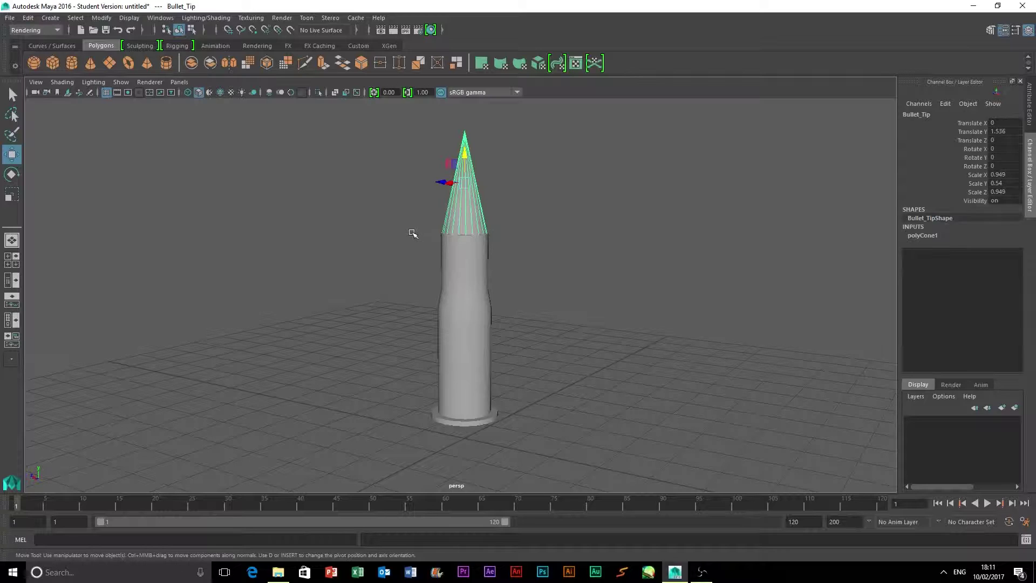
left_click(476, 263)
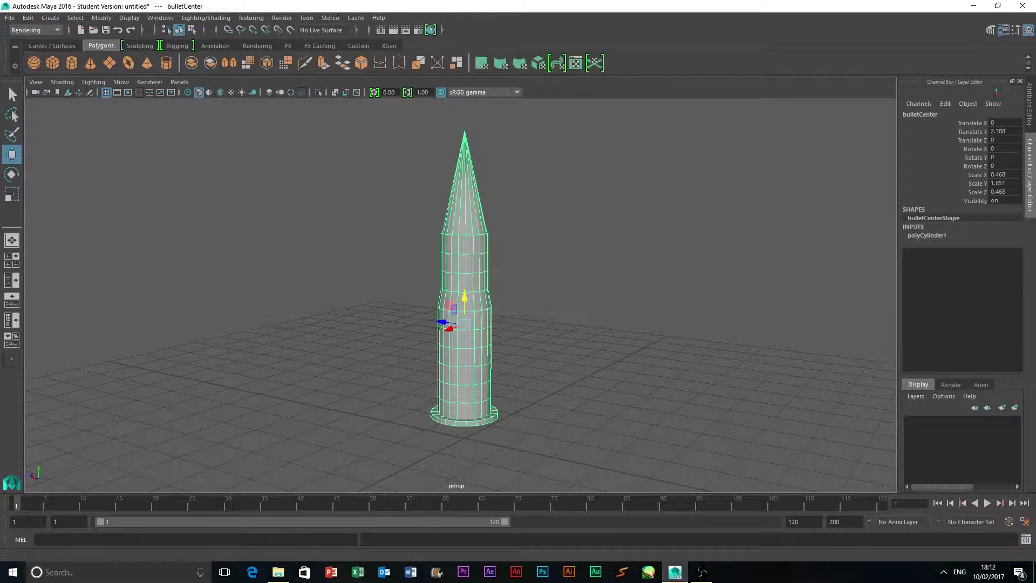
left_click(11, 173)
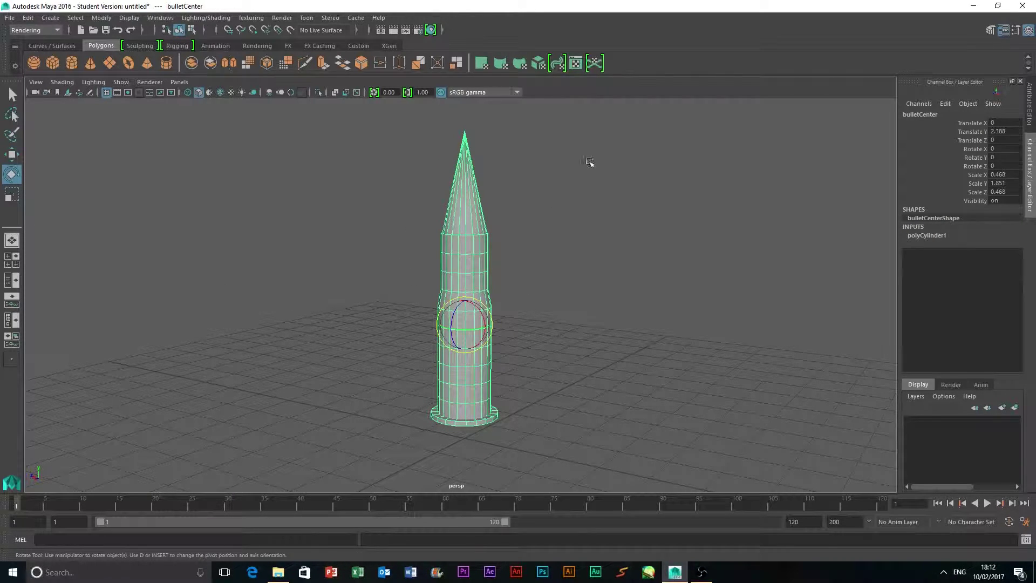
left_click(694, 218)
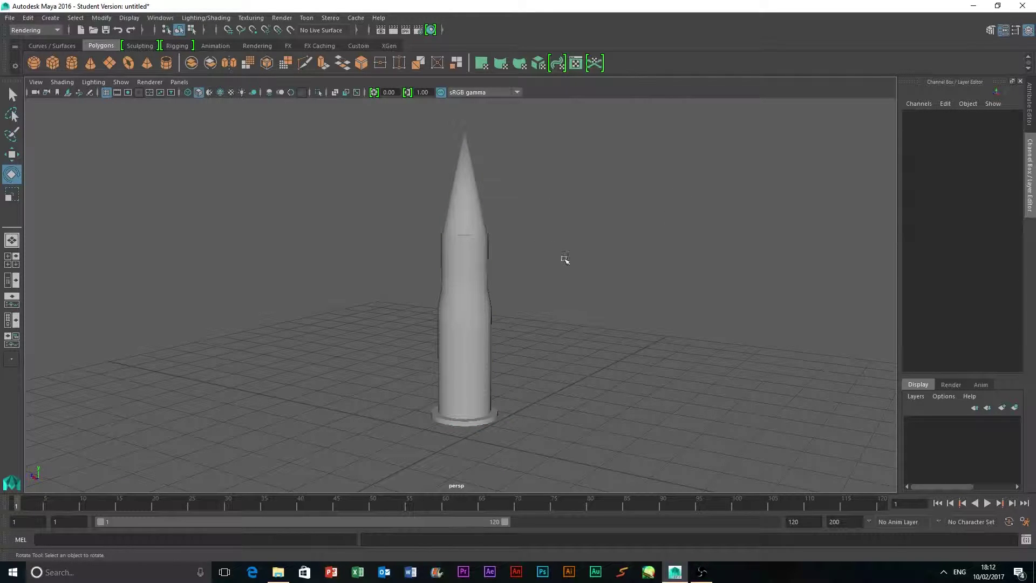
Open the Hypershade and set its viewport to smooth shading with wireframe on shaded, bringing the bullet's base into view
left_click_drag(613, 347, 304, 182)
left_click(303, 181)
left_click(431, 30)
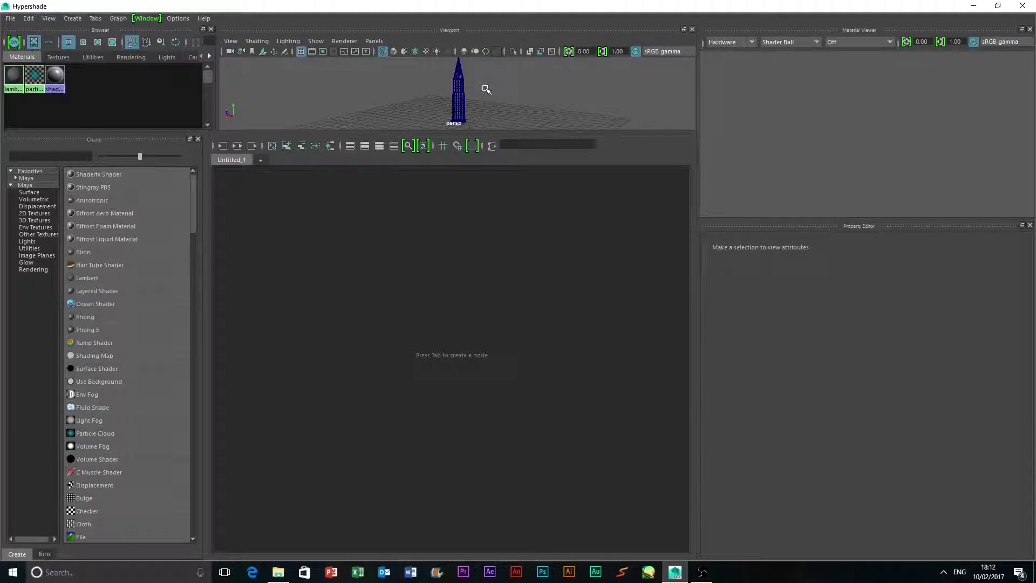
left_click(394, 51)
left_click_drag(509, 99, 486, 109, "alt")
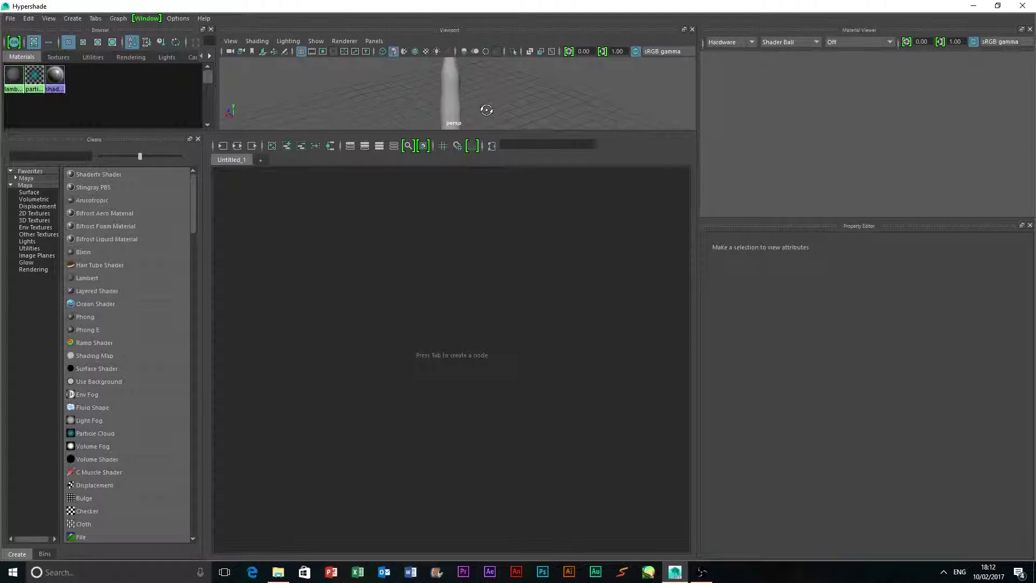
left_click(414, 52)
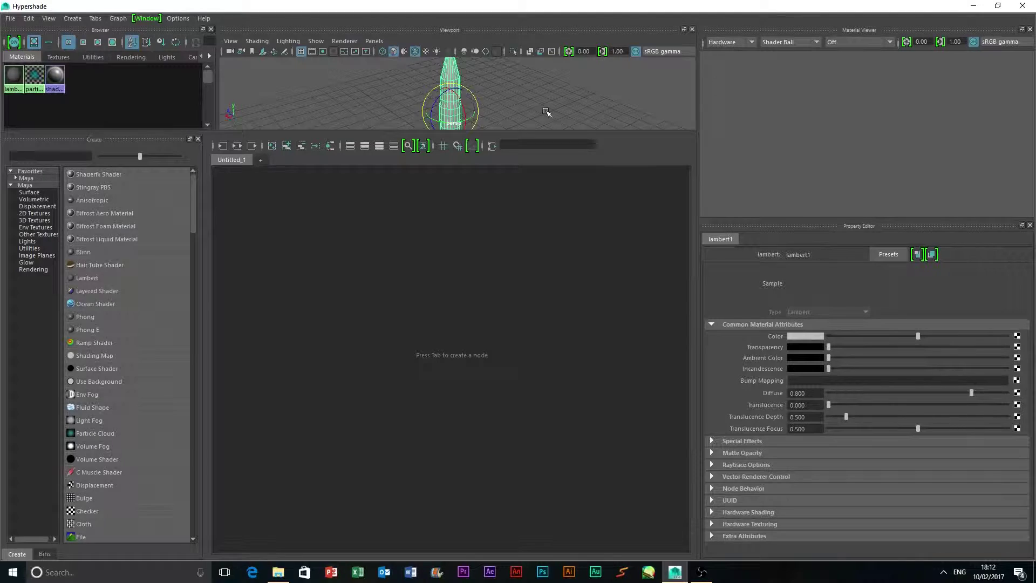
left_click(536, 105)
left_click_drag(536, 123, 472, 103, "alt")
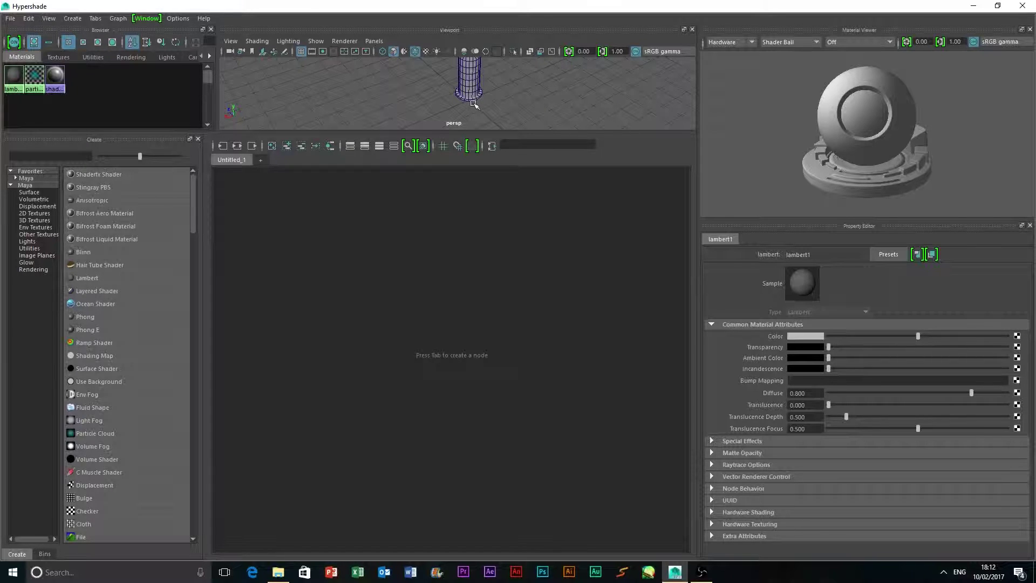
Create a Lambert material, arrange its nodes in the work area and rename the material bulletM
left_click(86, 278)
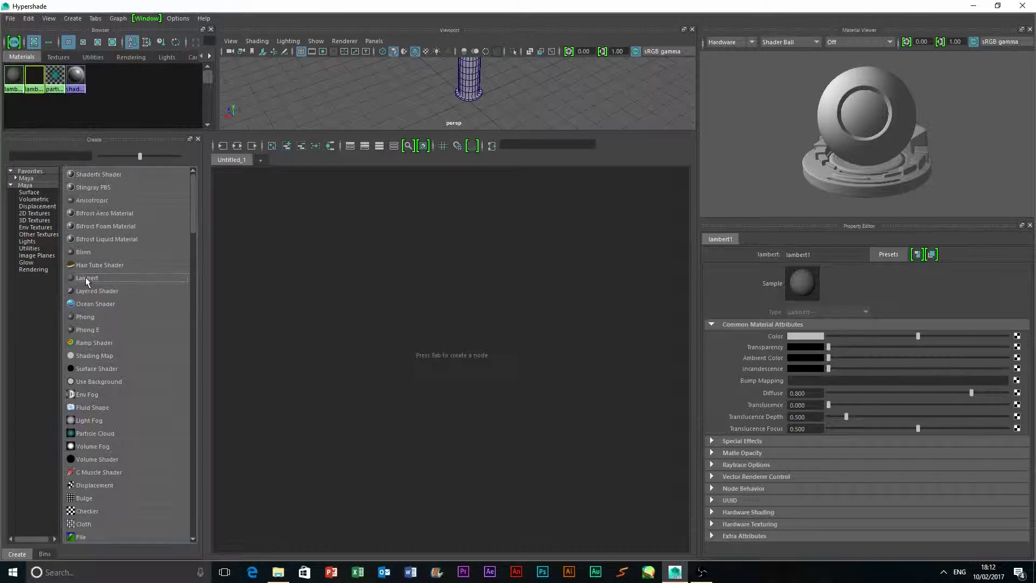
left_click_drag(497, 375, 410, 315)
left_click_drag(623, 411, 557, 352)
double_click(380, 300)
type("bulletM")
key("Return")
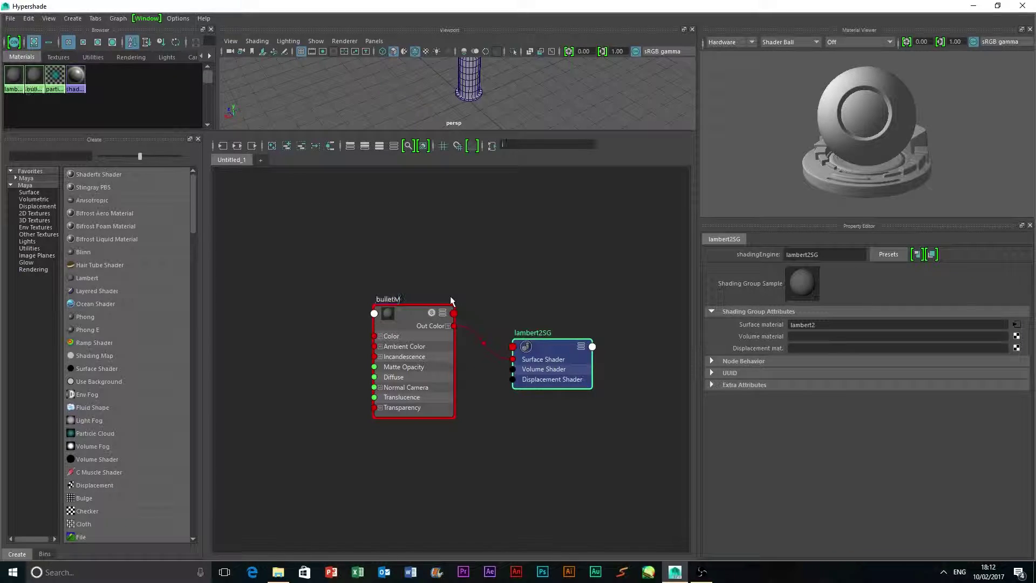
Set bulletM's Color to a dark olive yellow, starting from the yellow swatch and darkening it
left_click(422, 330)
left_click(808, 335)
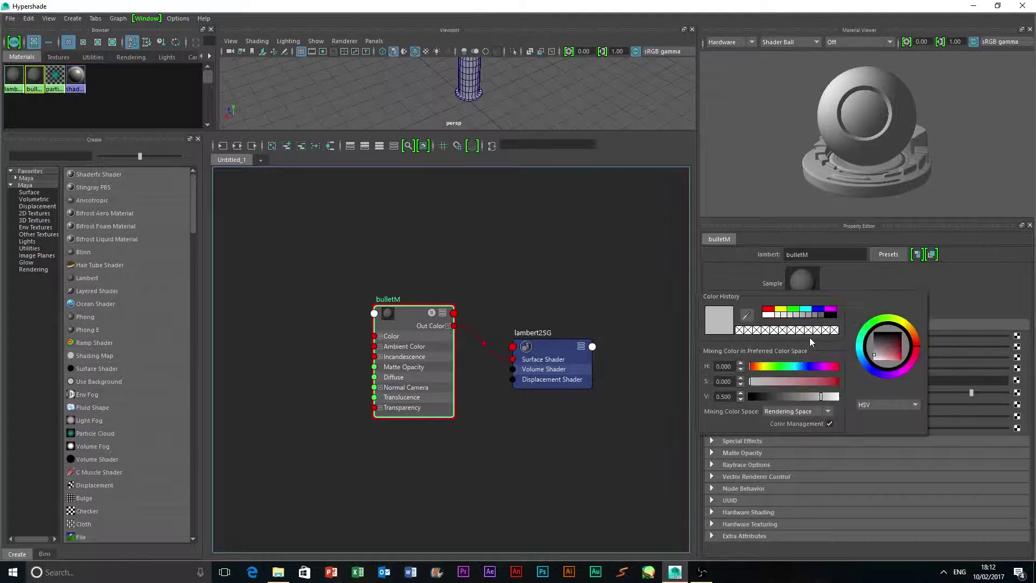
left_click(782, 310)
left_click_drag(902, 361, 902, 341)
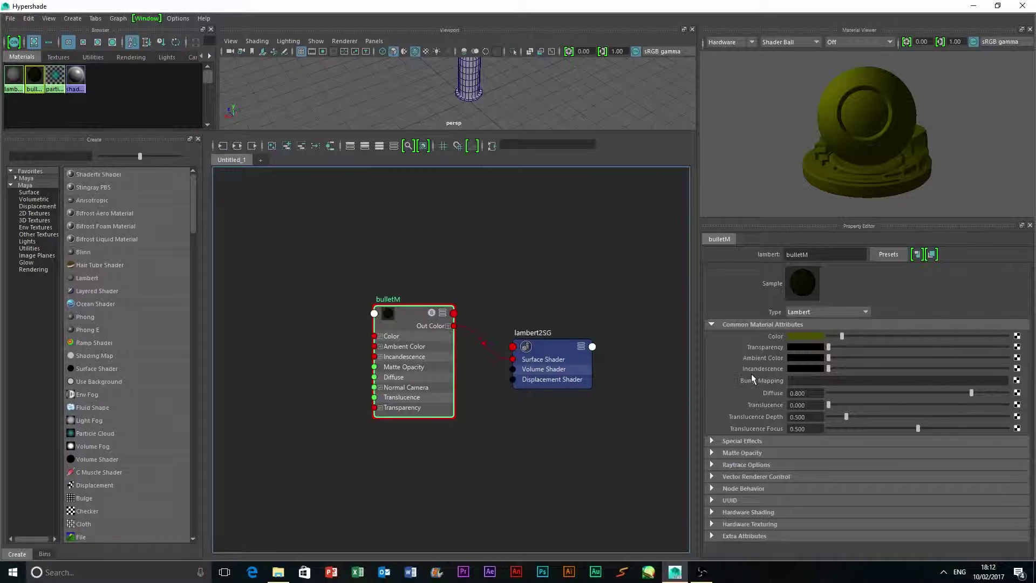
Map a Ramp texture to bulletM's Color attribute
left_click(1017, 337)
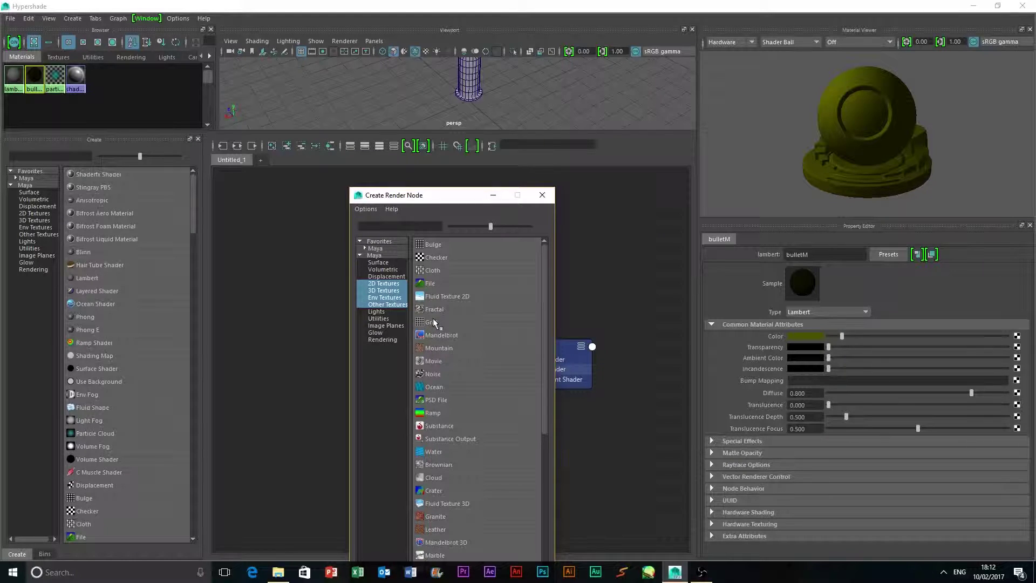
scroll(442, 349, "down", 1)
left_click(436, 372)
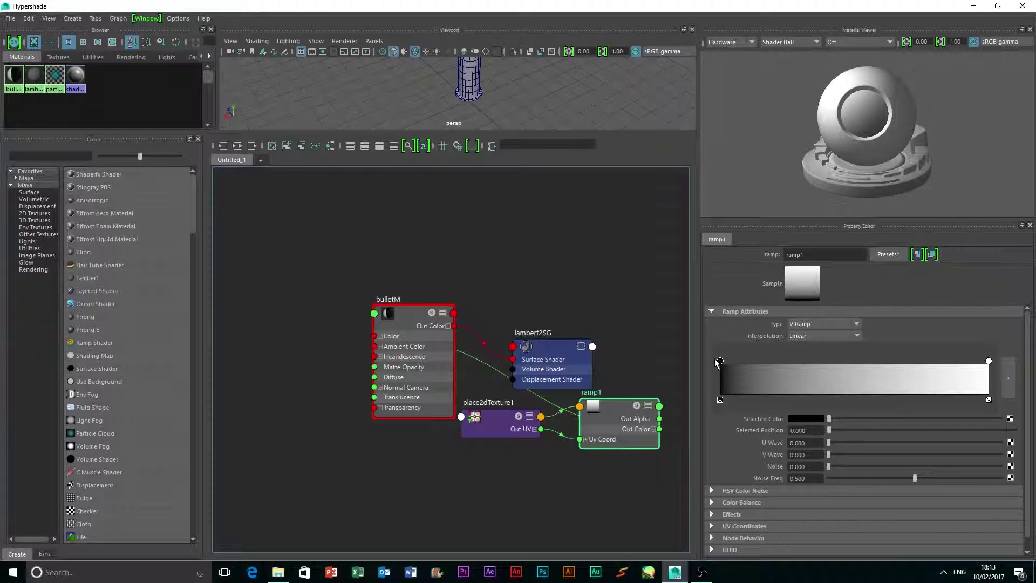
Set the ramp's color at position 1.000 to the dark olive yellow used before, taken from the color history
left_click(988, 361)
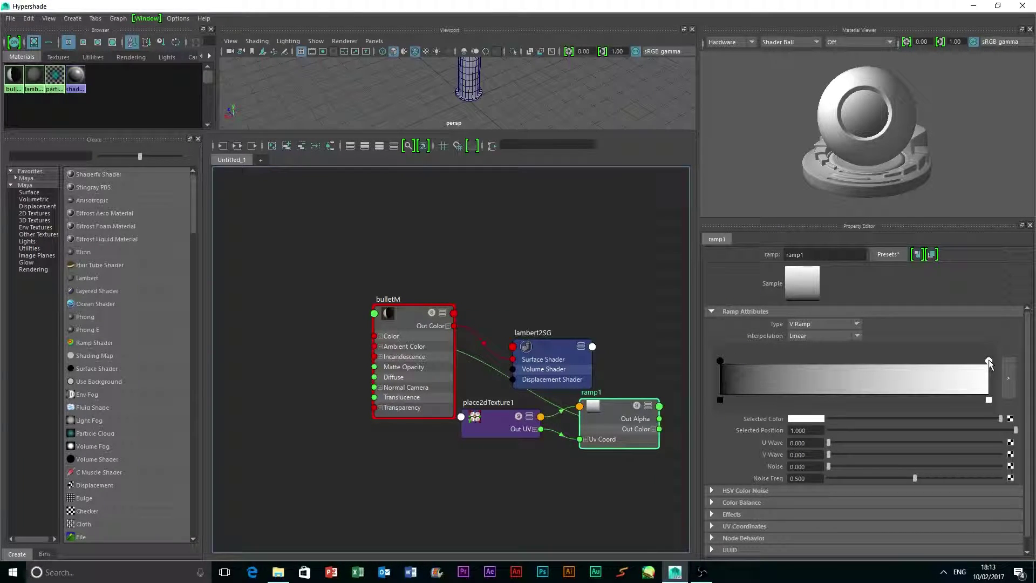
left_click(806, 420)
left_click(701, 390)
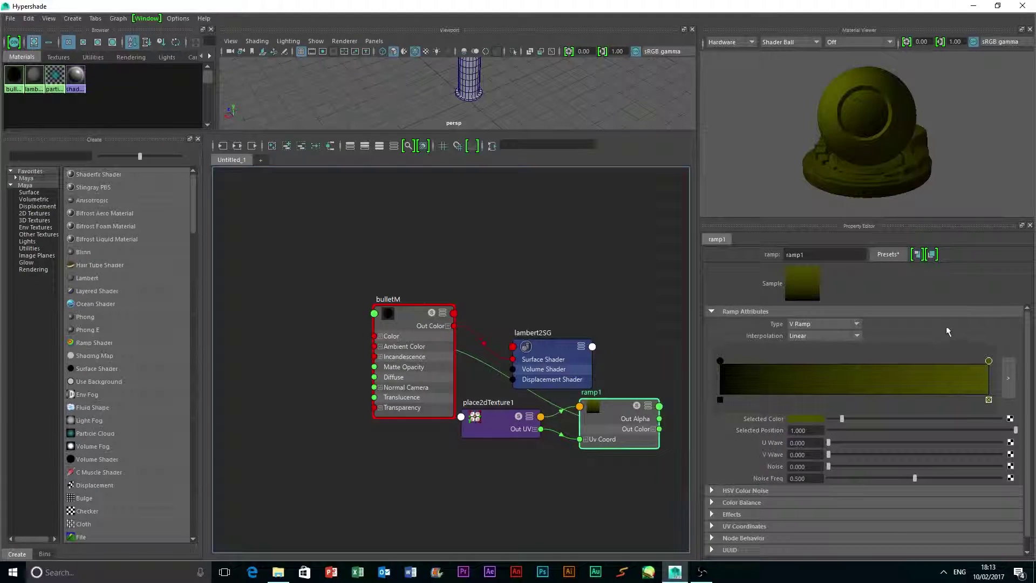
Set the ramp's color at position 0.000 to a darker olive yellow with hue 60 and saturation 1
left_click(720, 360)
left_click(806, 419)
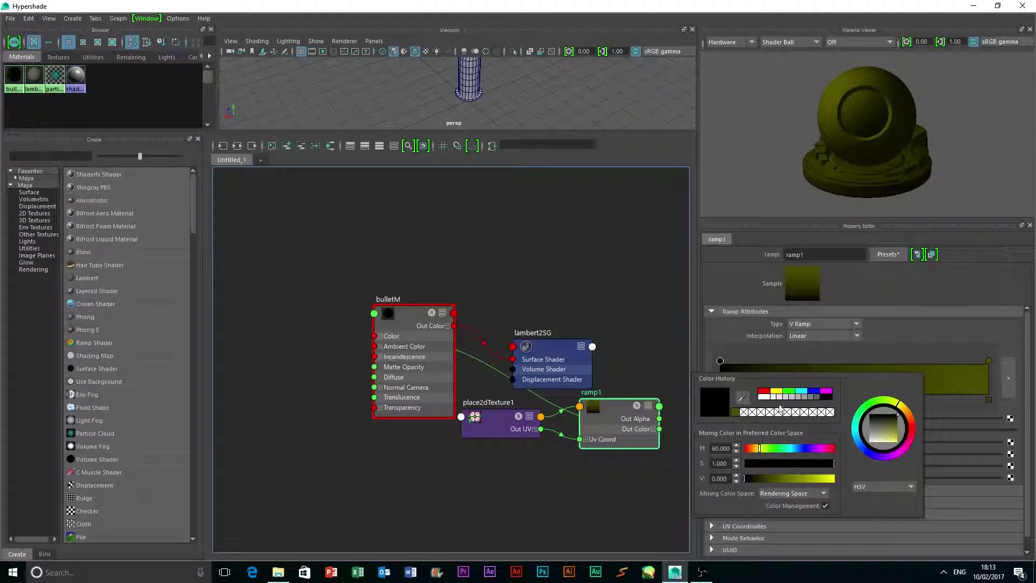
left_click(867, 429)
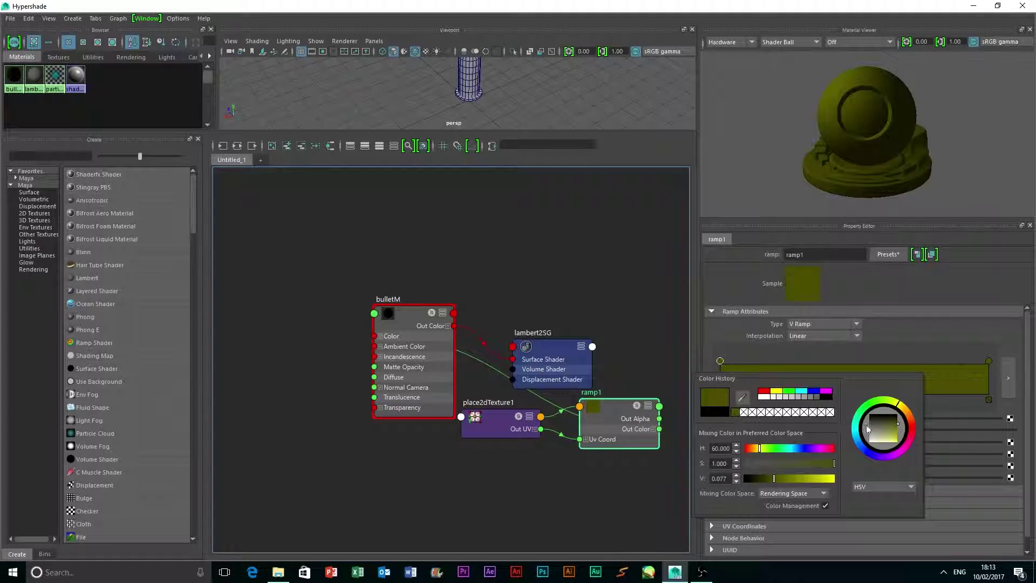
left_click(898, 423)
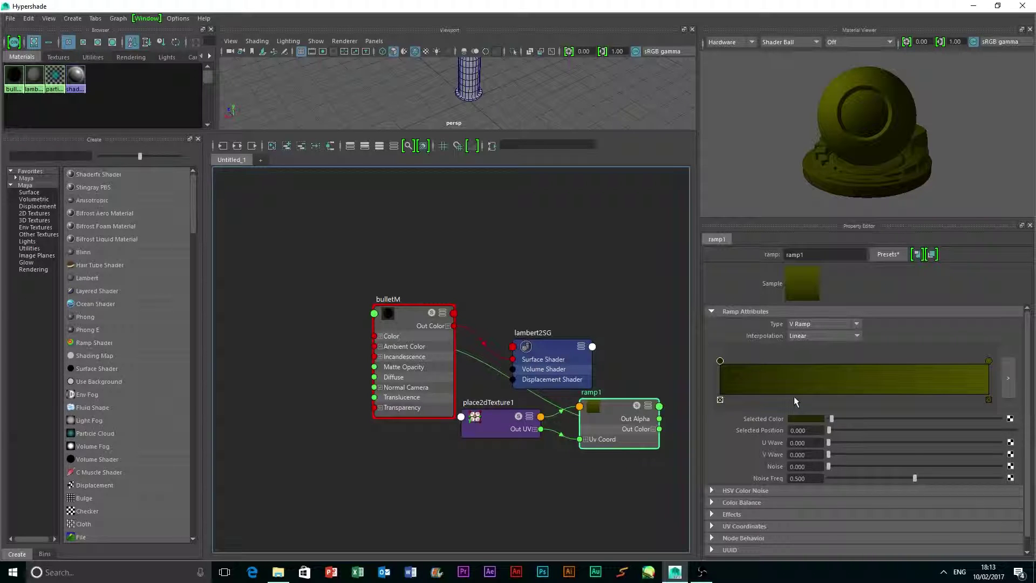
Add two color stops in the enlarged ramp editor, at about 0.195 and about two thirds along, and close the editor
left_click(1009, 380)
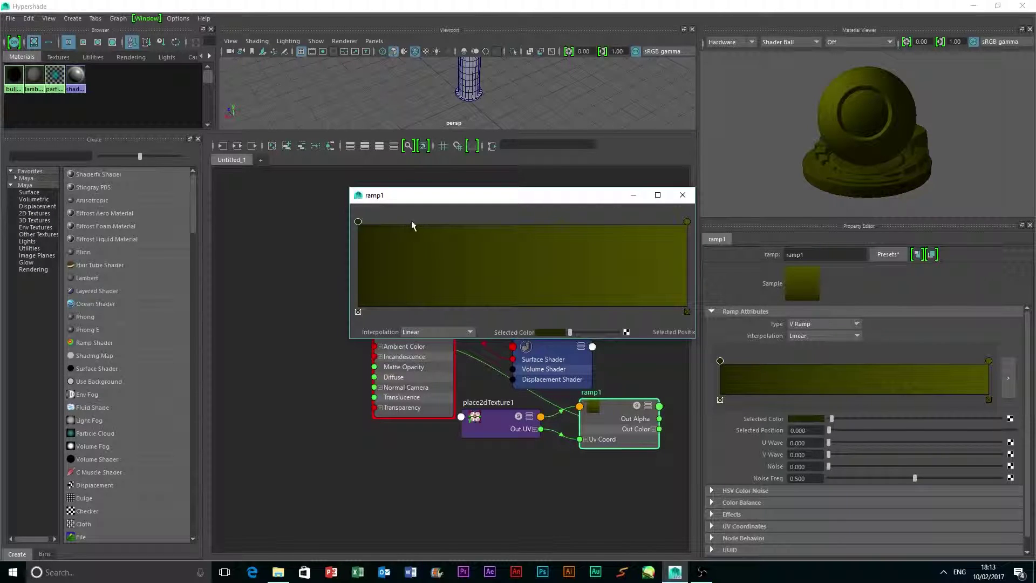
left_click(422, 230)
left_click(568, 225)
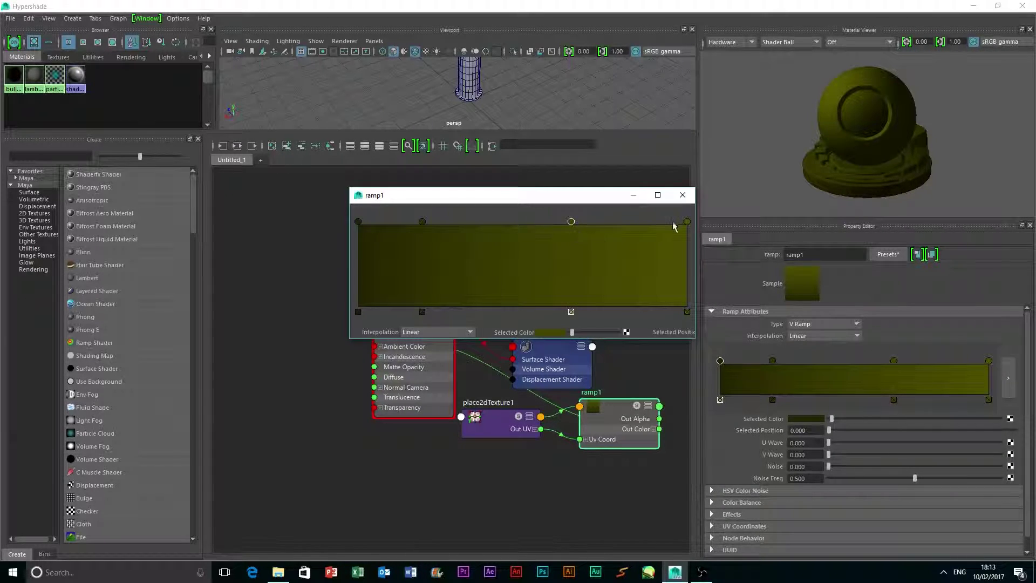
left_click(682, 195)
Set the color of the ramp stop at position 0.195 to a brighter olive yellow
left_click(773, 360)
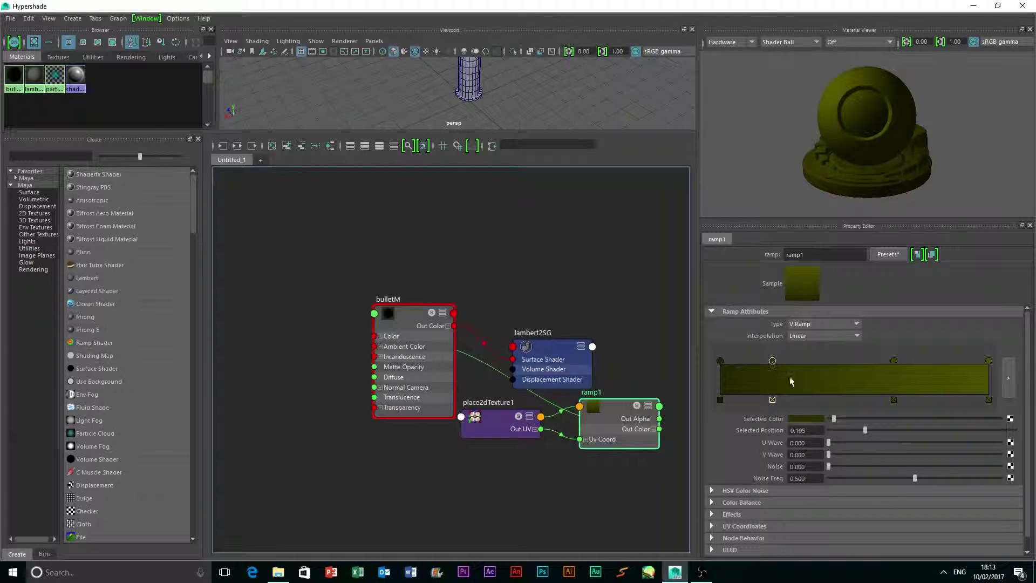
left_click(797, 419)
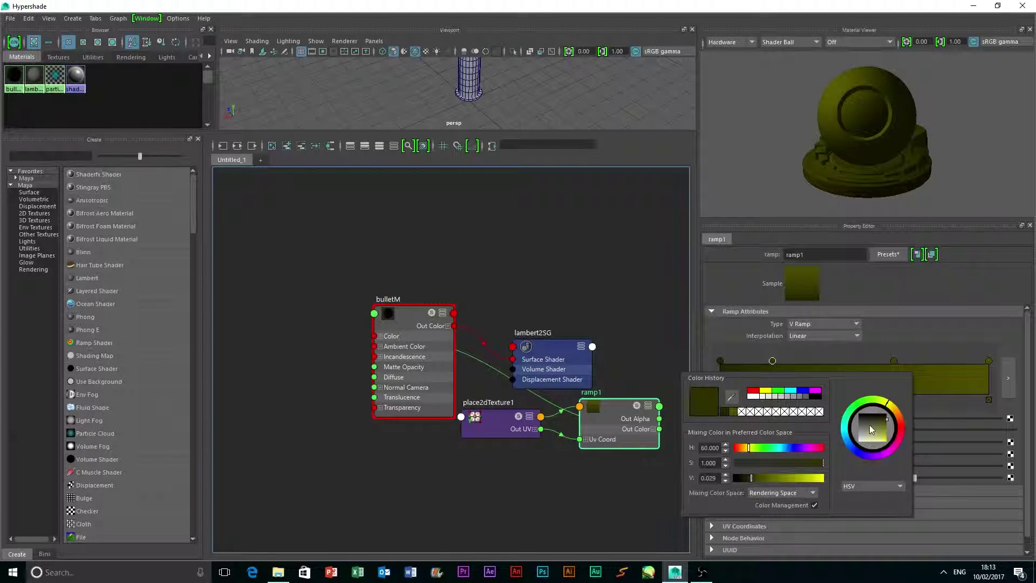
left_click(886, 420)
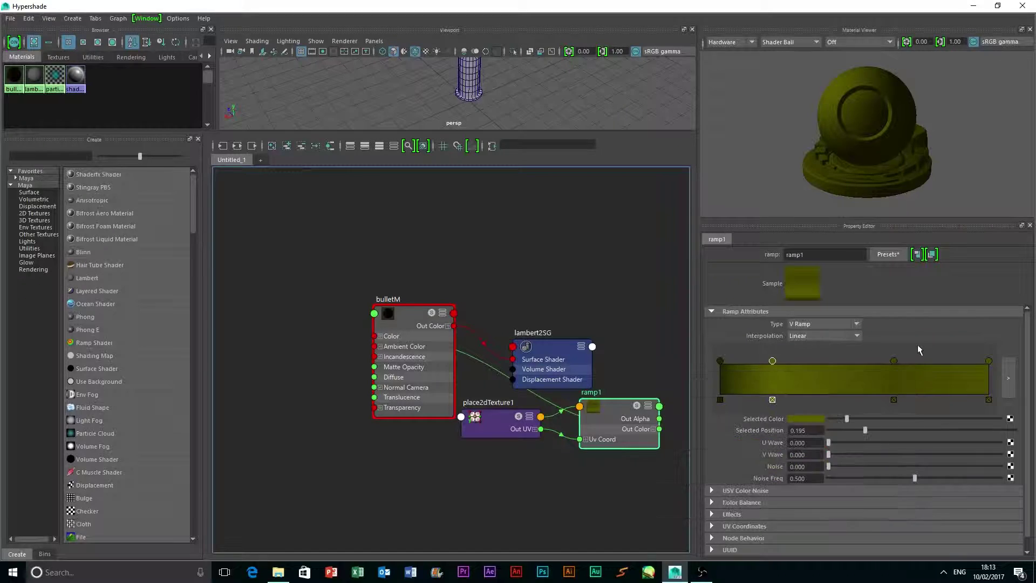
Set the ramp stop at position 0.655 to a brighter olive yellow and set the ramp's noise frequency to 0.846
left_click(894, 361)
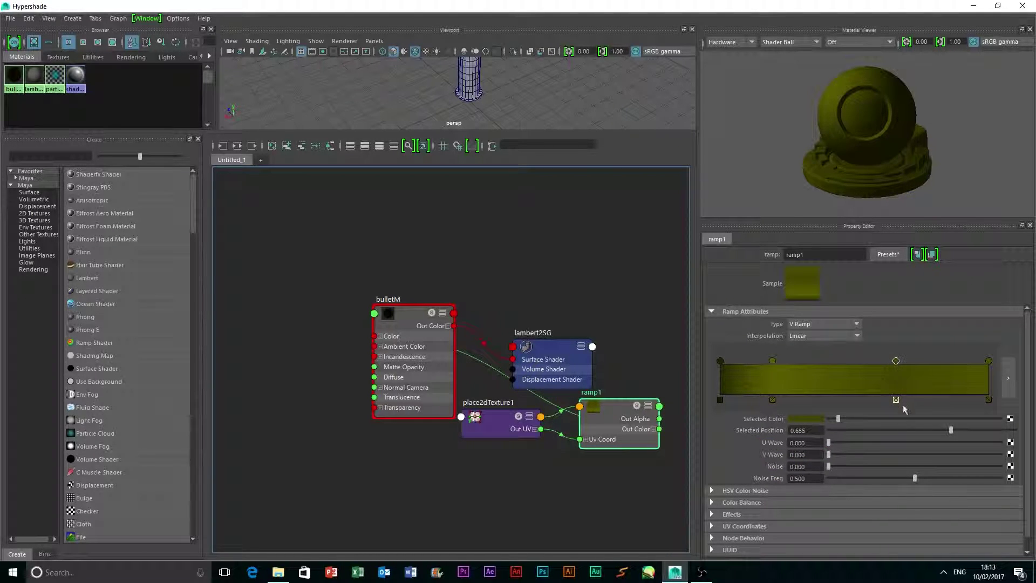
left_click(800, 419)
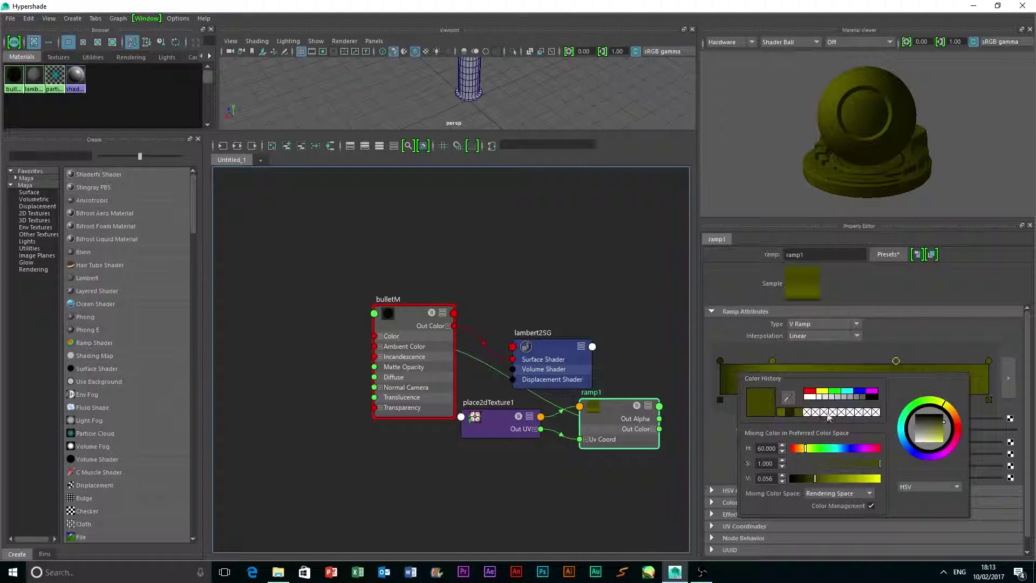
left_click(943, 424)
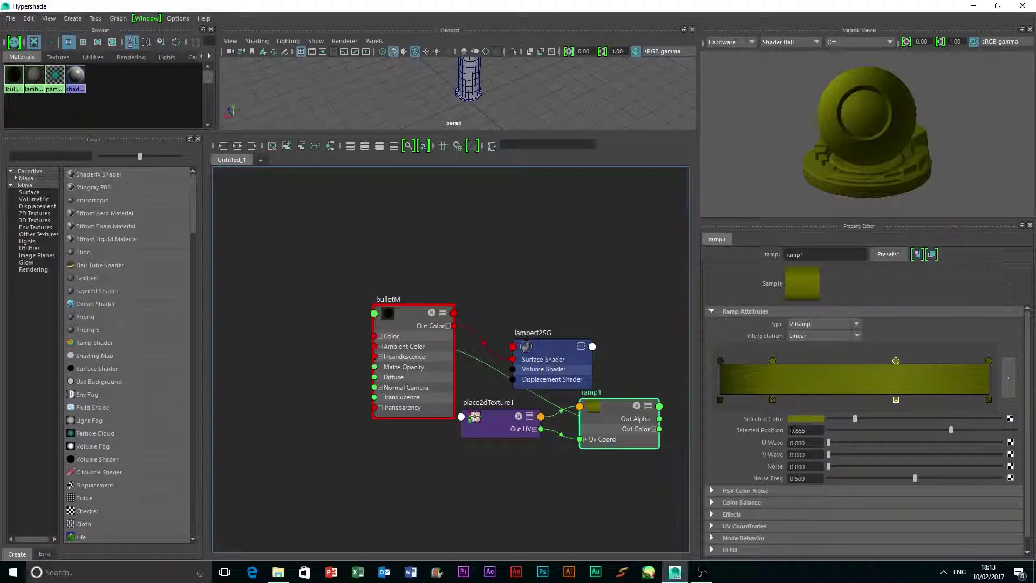
left_click_drag(914, 478, 974, 479)
Preview the material on the Cloth and Teapot shapes in the material viewer, and return to Shader Ball
left_click(789, 42)
left_click(793, 66)
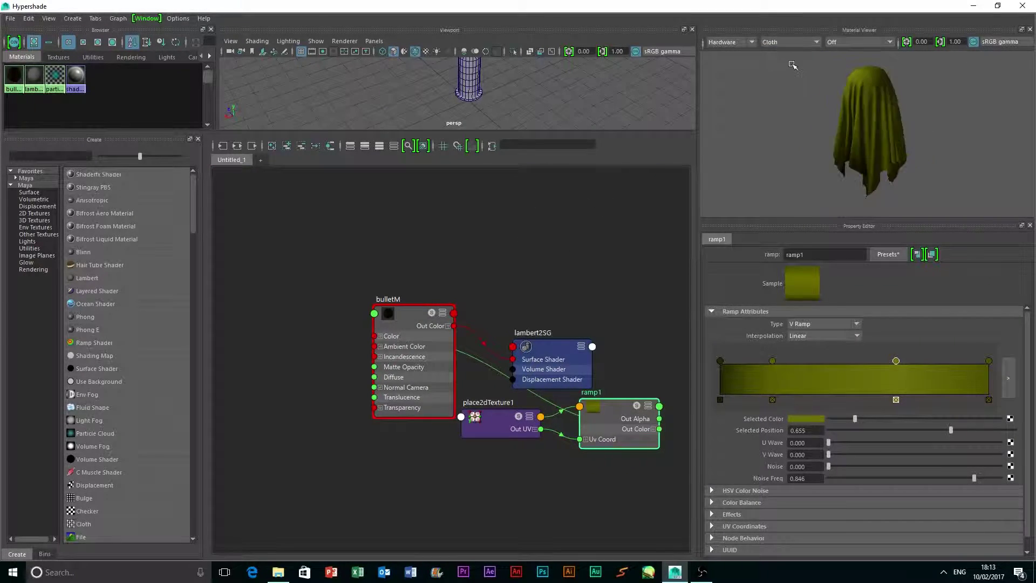
left_click(794, 41)
left_click(793, 72)
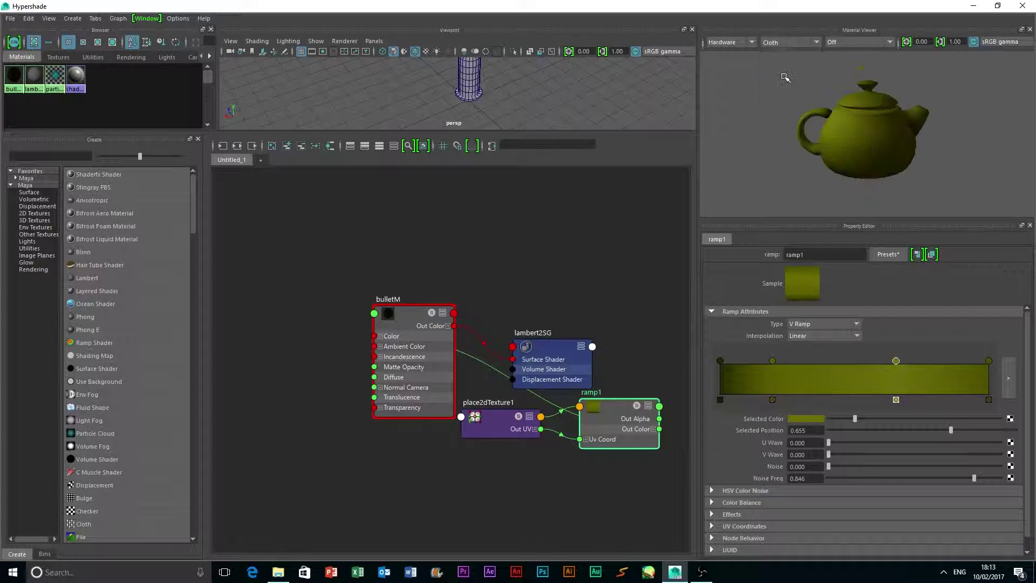
left_click(792, 42)
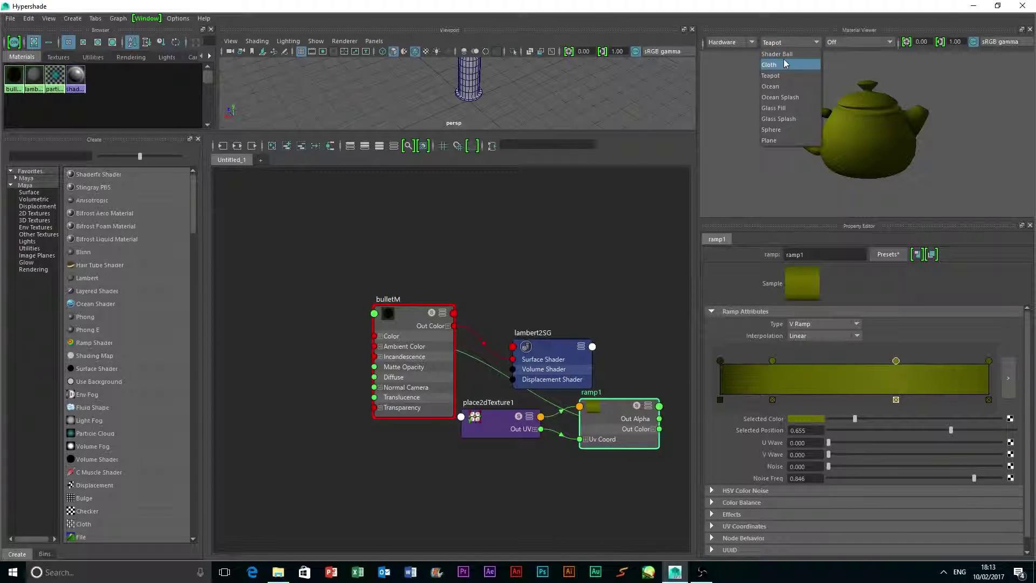
left_click(791, 54)
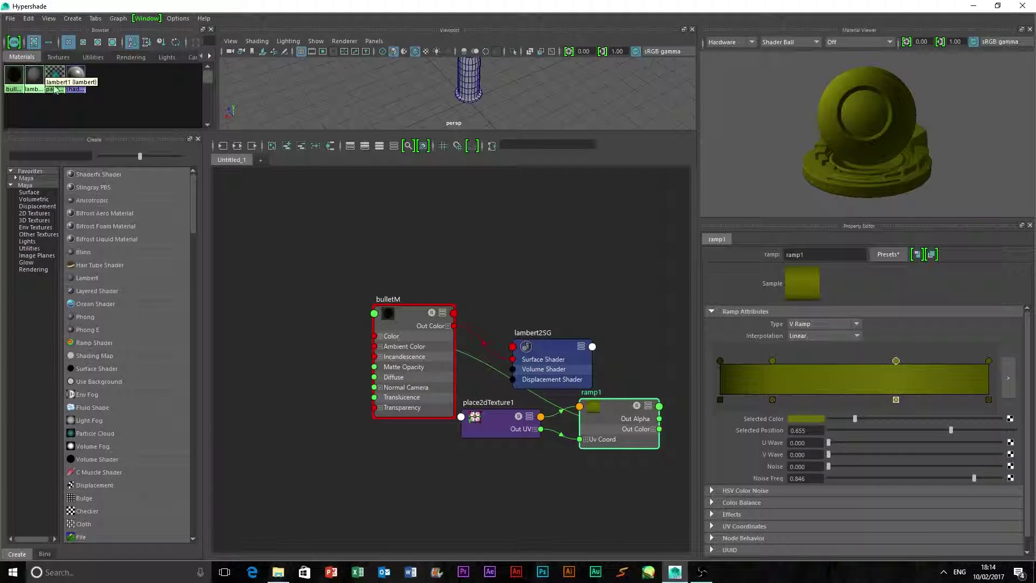
Assign the bulletM material to the bullet's center body and its base
left_click(467, 72)
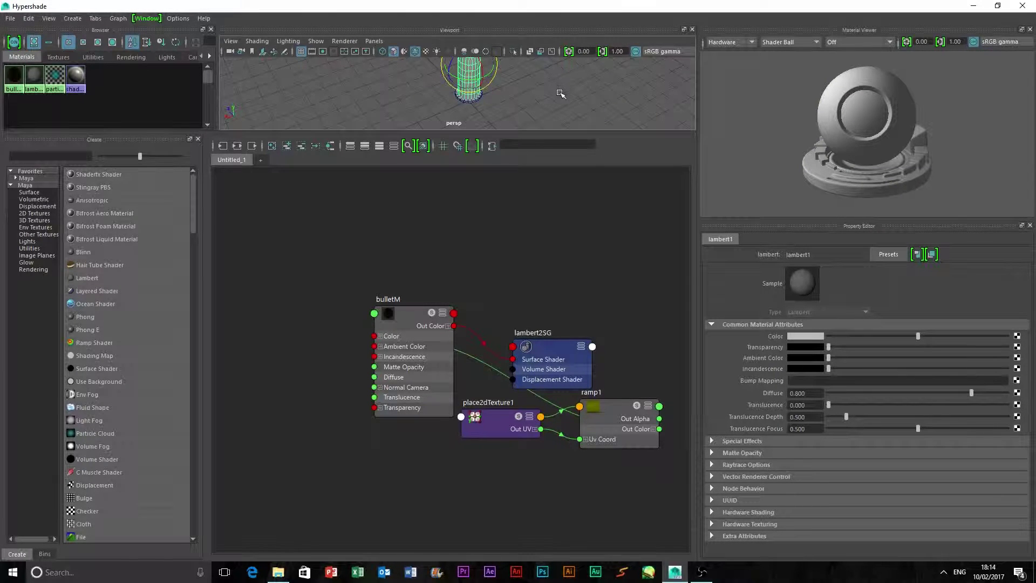
middle_click_drag(557, 93, 543, 101, "alt")
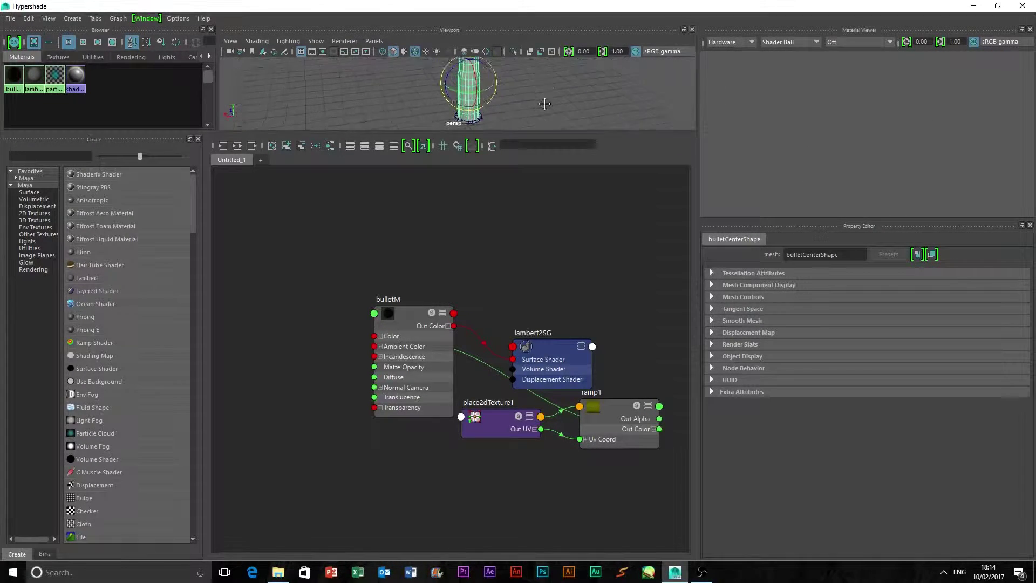
scroll(484, 123, "up", 3)
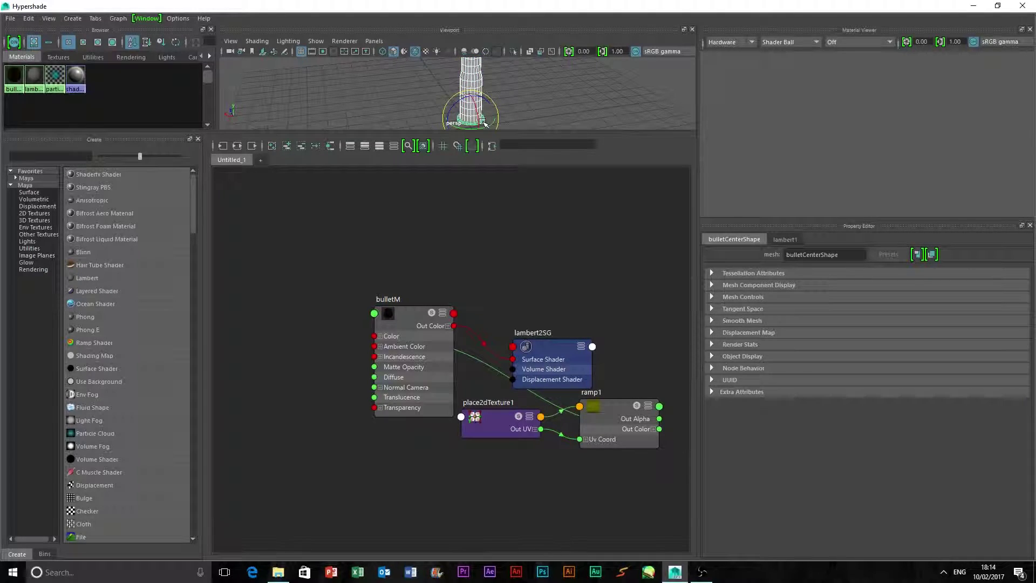
right_click_drag(96, 78, 10, 79)
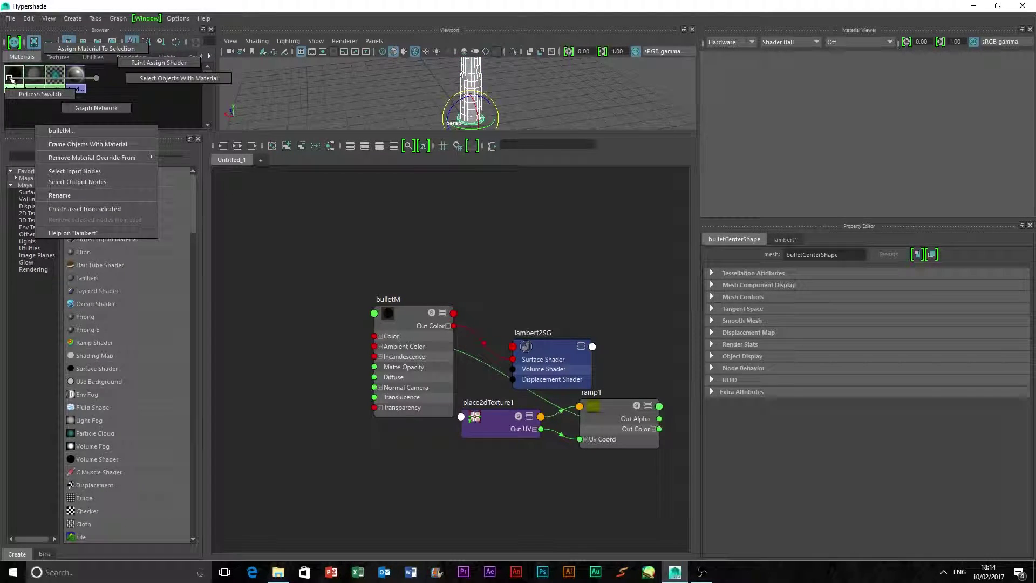
left_click(161, 79)
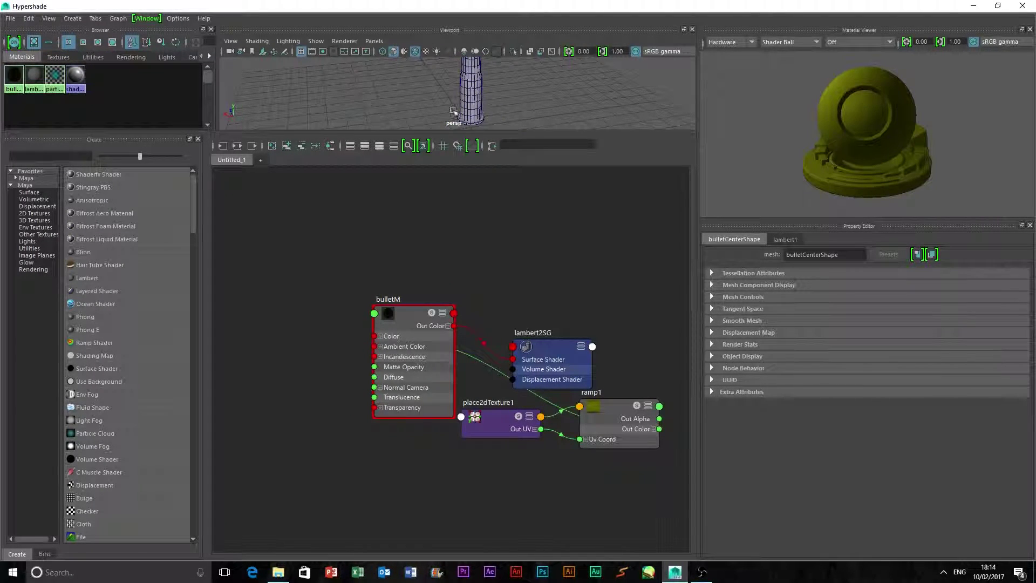
Show textures on the bullet in the viewport without wireframe on shaded, and compare it with color management off and on
left_click(426, 51)
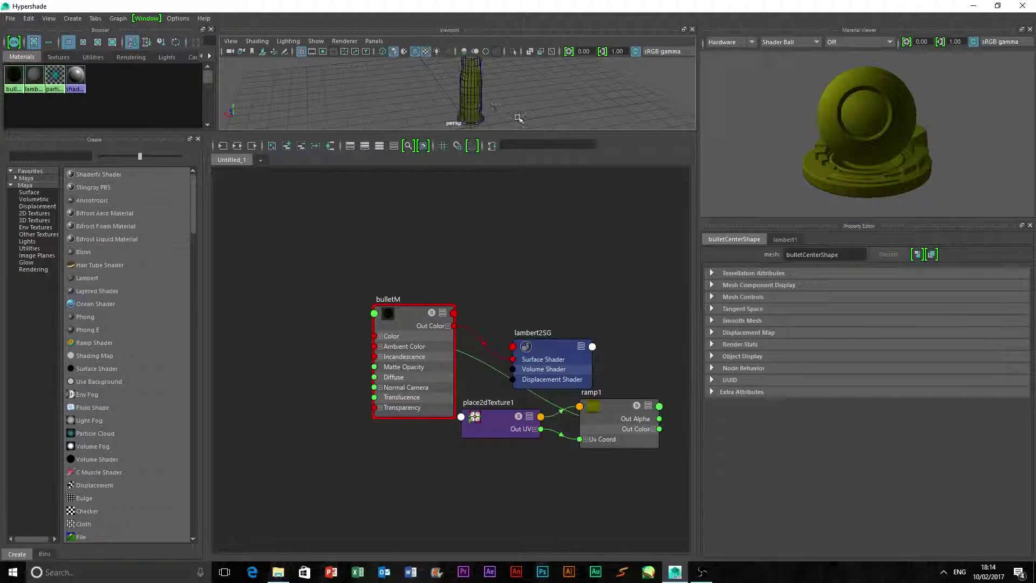
left_click(415, 51)
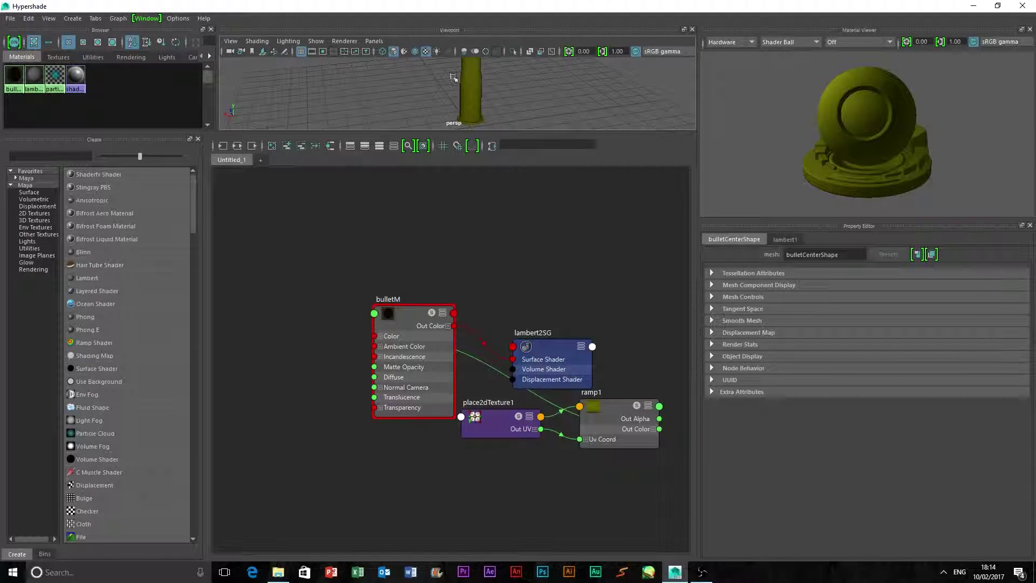
left_click(635, 52)
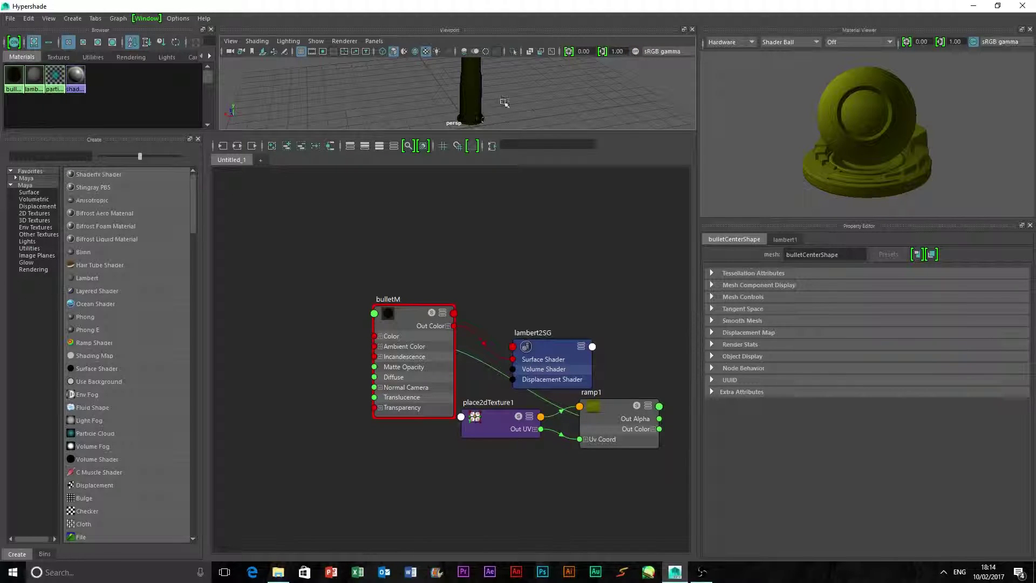
left_click(636, 53)
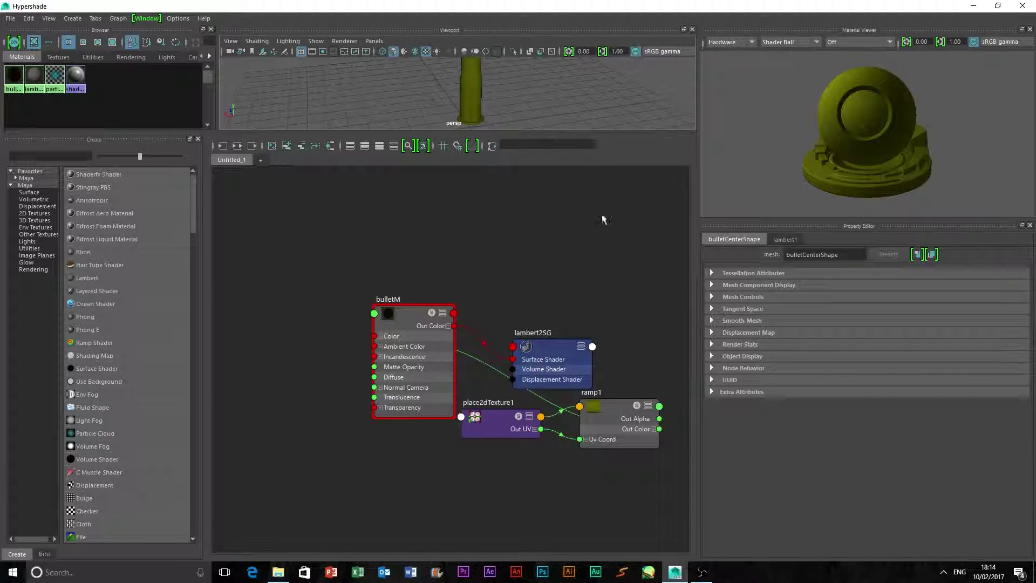
Set the color of ramp1's stop at position 0.000 to hue 60, saturation 1 and value 0.045
left_click(599, 427)
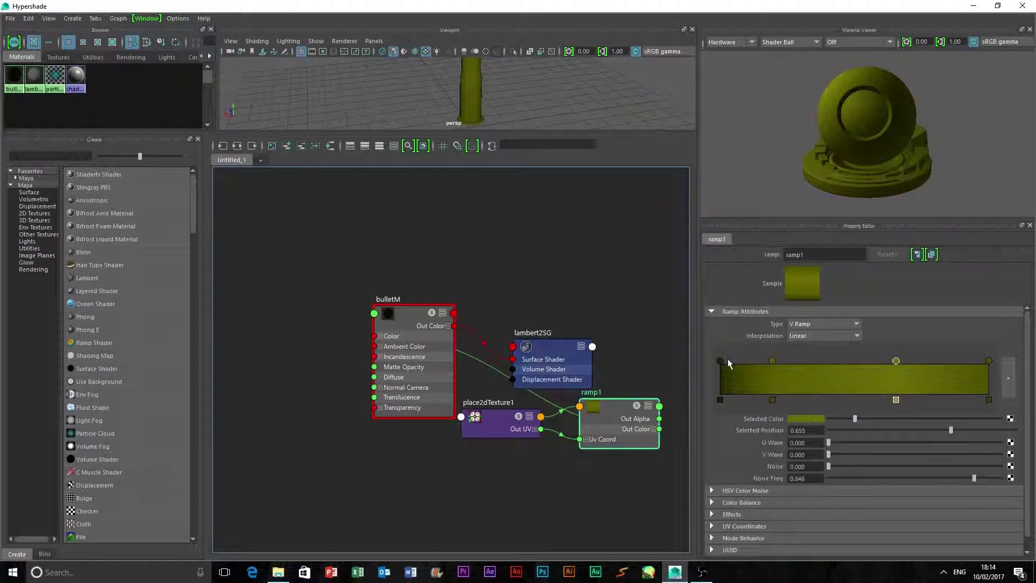
left_click(721, 361)
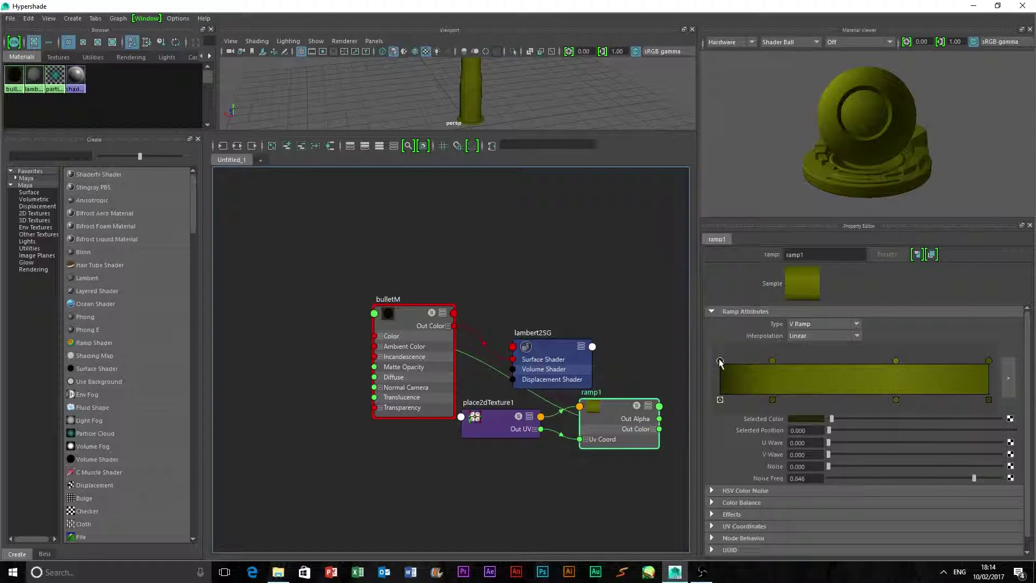
left_click(802, 419)
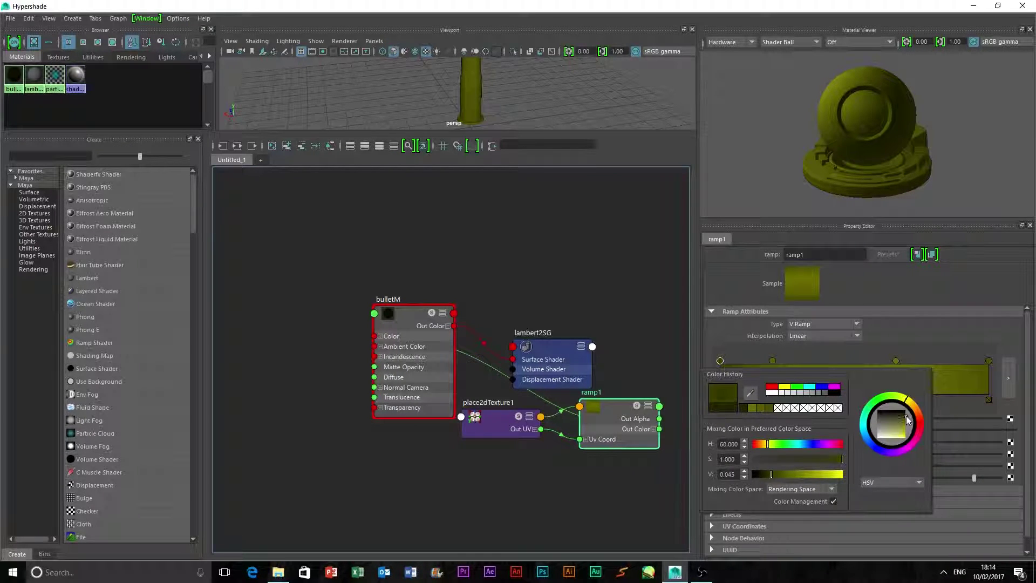
left_click(950, 312)
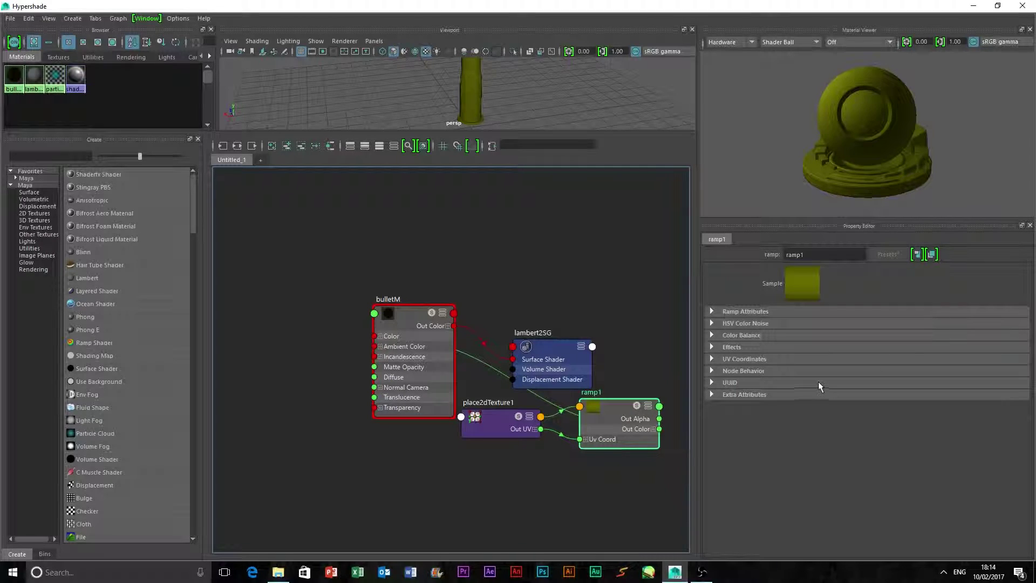
left_click(712, 312)
Set the color of the ramp stop at position 0.195 to hue 60, saturation 1 and value 0.222
left_click(773, 361)
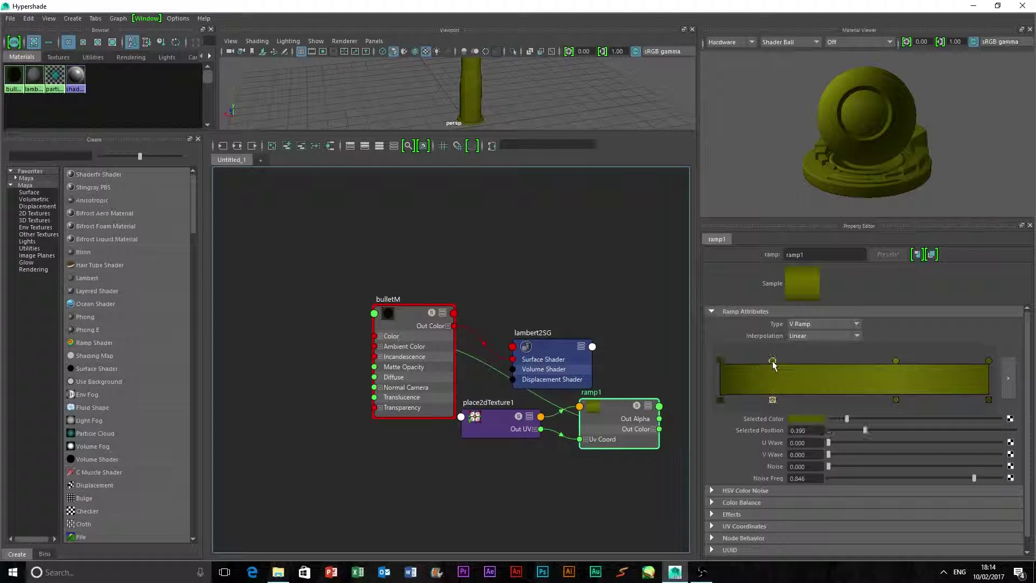
left_click(816, 420)
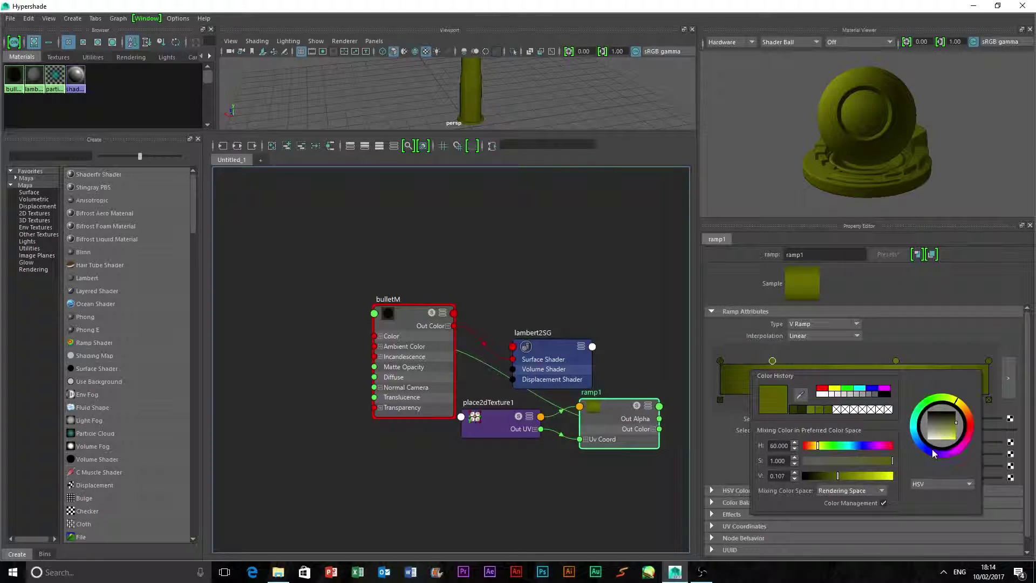
left_click(956, 426)
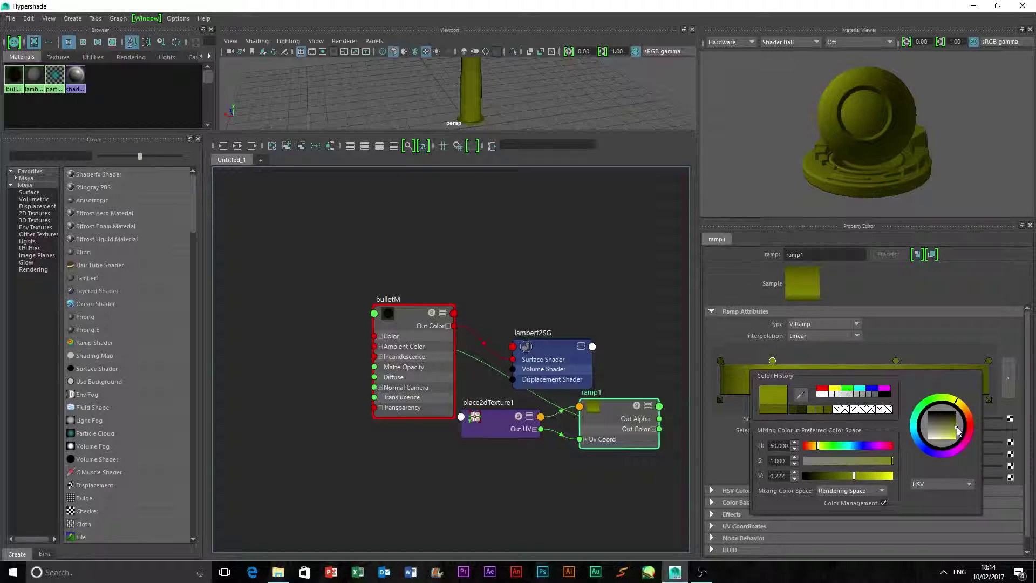
Set the ramp stops at positions 0.655 and 1.000 to brighter olive yellows
left_click(895, 369)
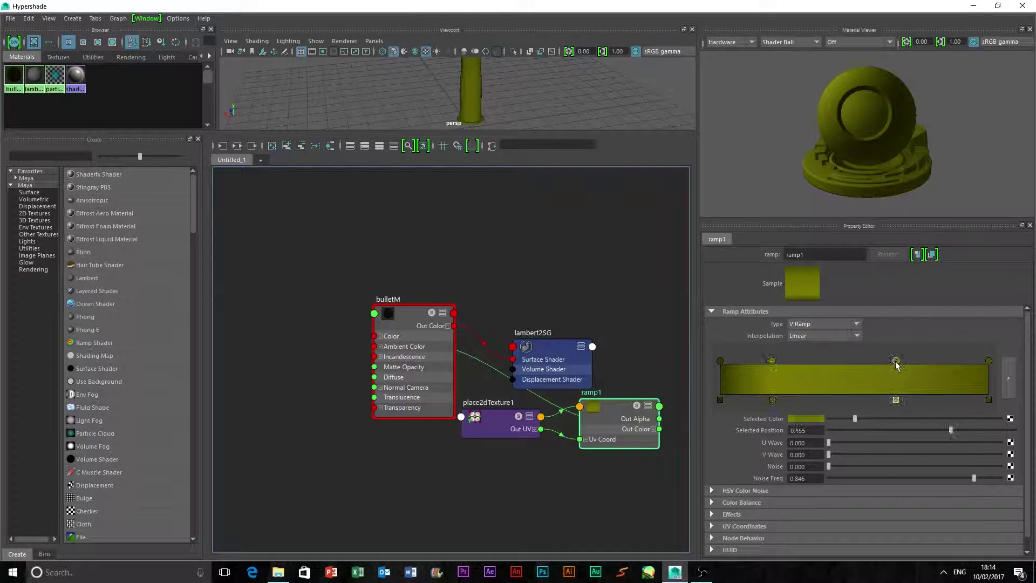
left_click(799, 421)
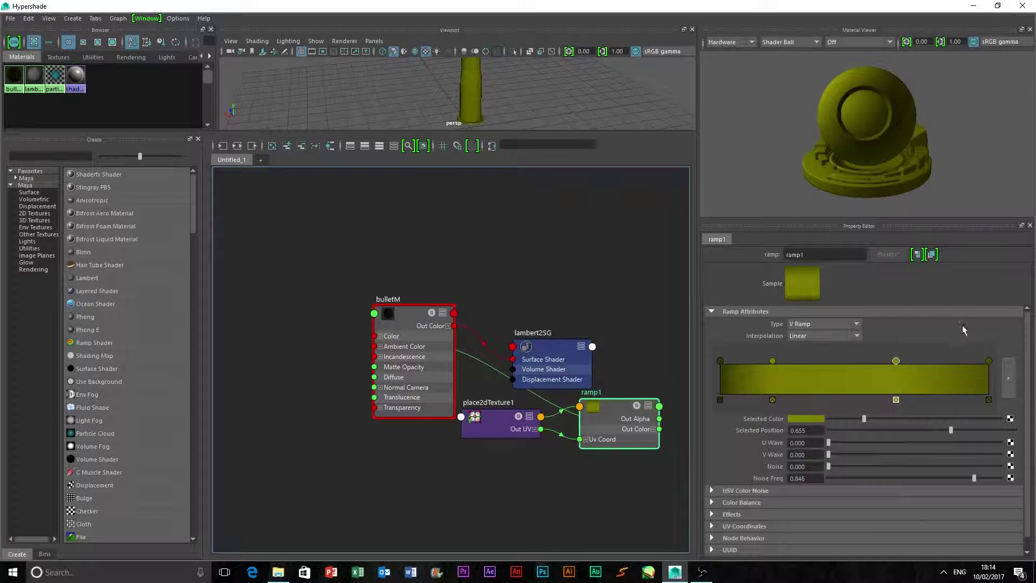
left_click(988, 361)
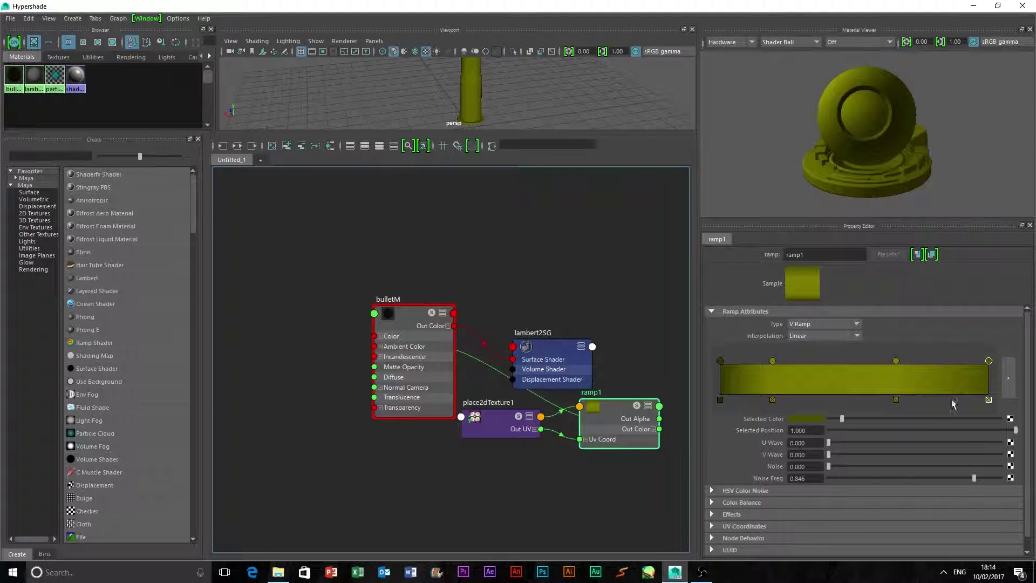
left_click(805, 419)
left_click(967, 435)
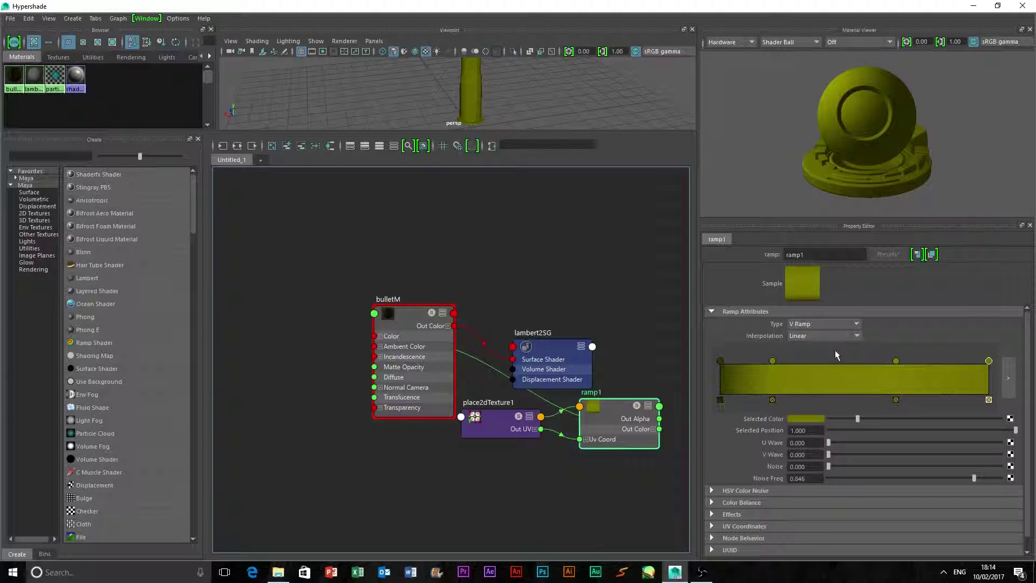
Compare the textured bullet in the viewport with color management off and on, and with scene lights on and off
left_click(636, 51)
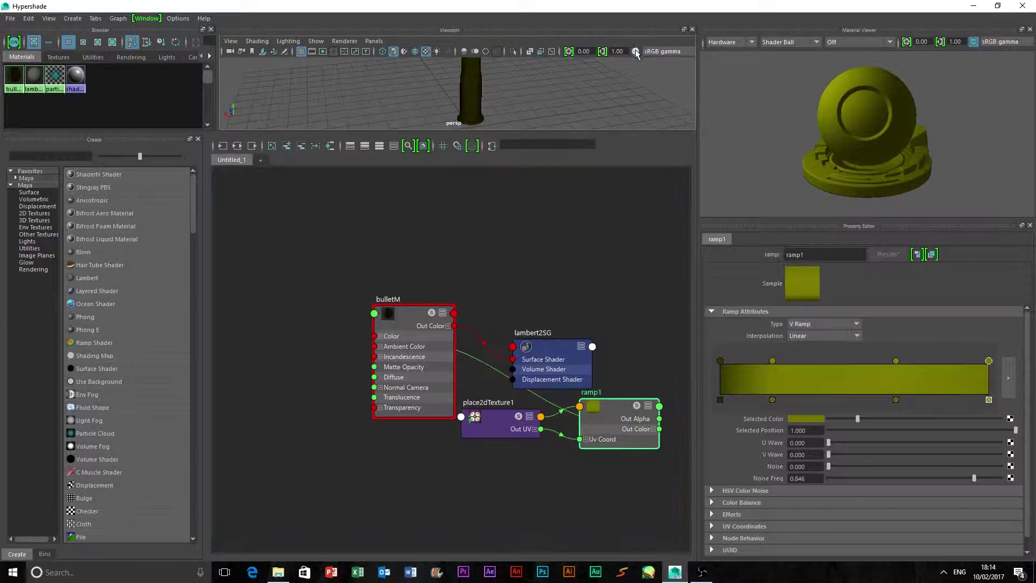
left_click(636, 51)
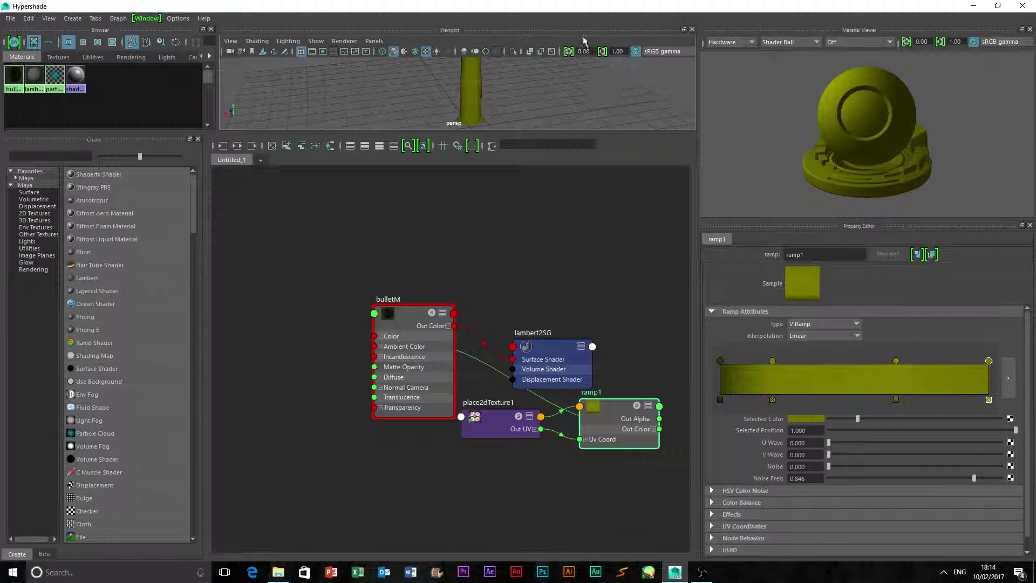
left_click(437, 52)
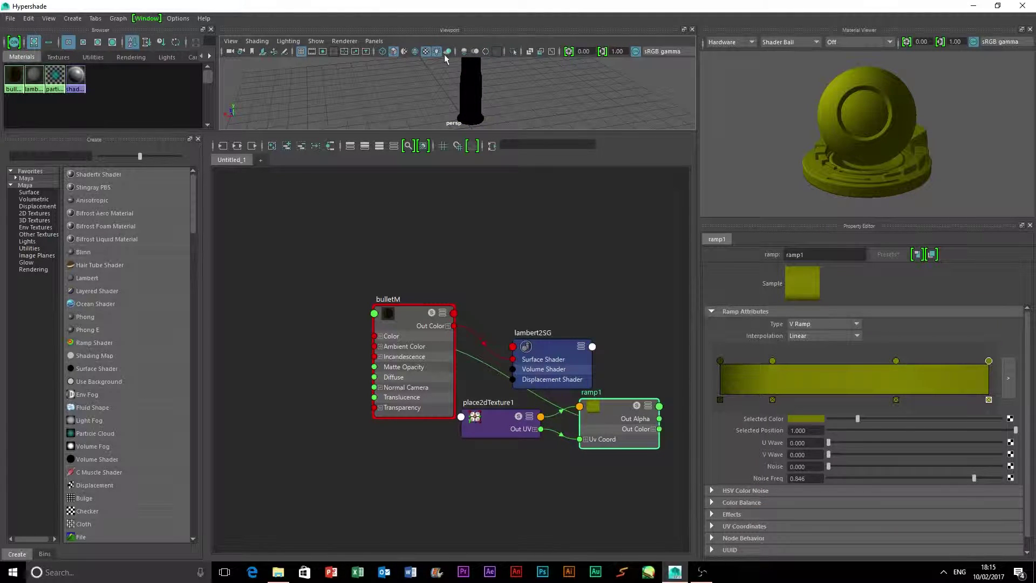
left_click(436, 52)
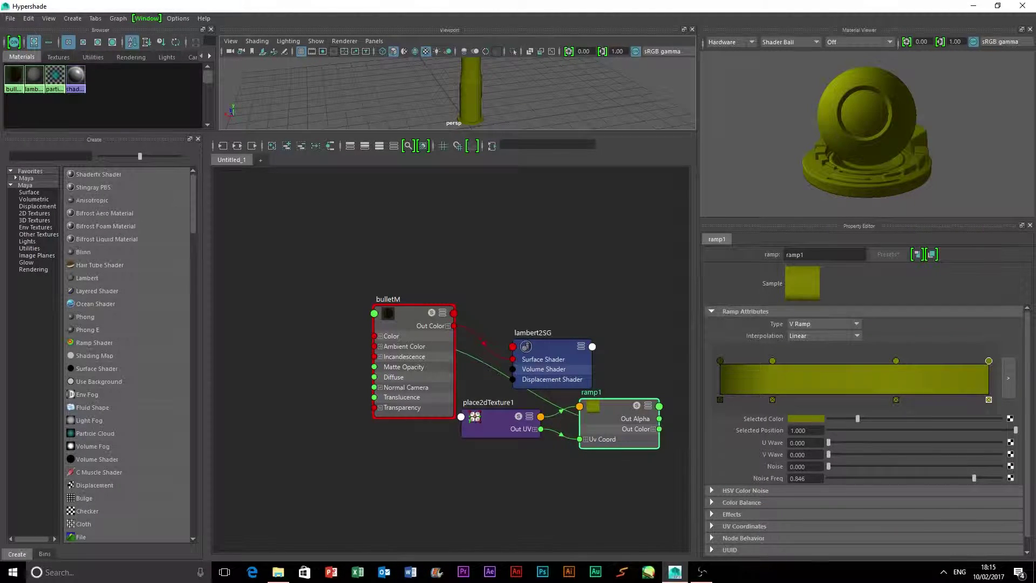
Clear the node graph, create a new Lambert material and name it bulletTopM
left_click(271, 146)
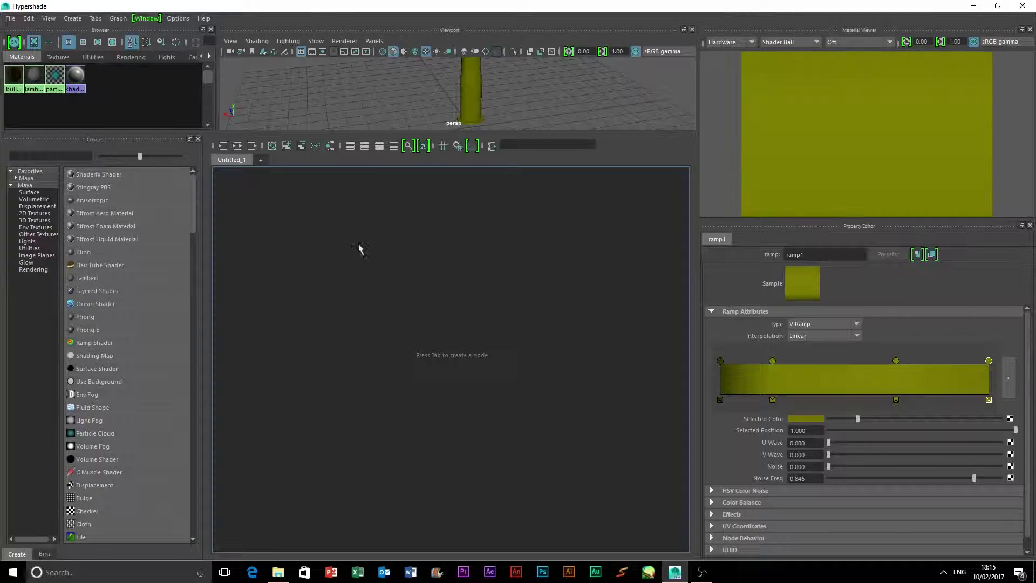
left_click(86, 277)
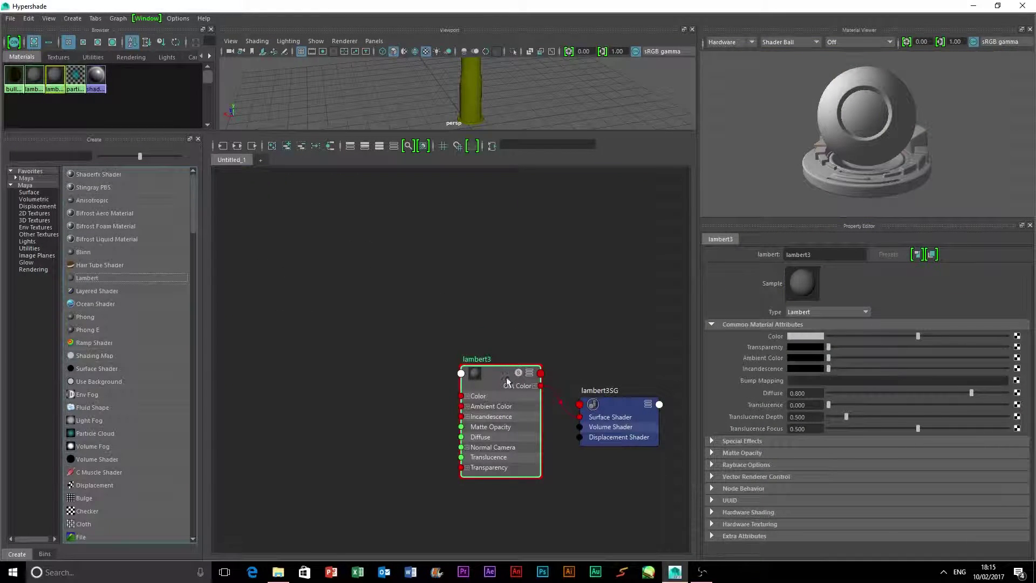
double_click(474, 359)
type("bulle")
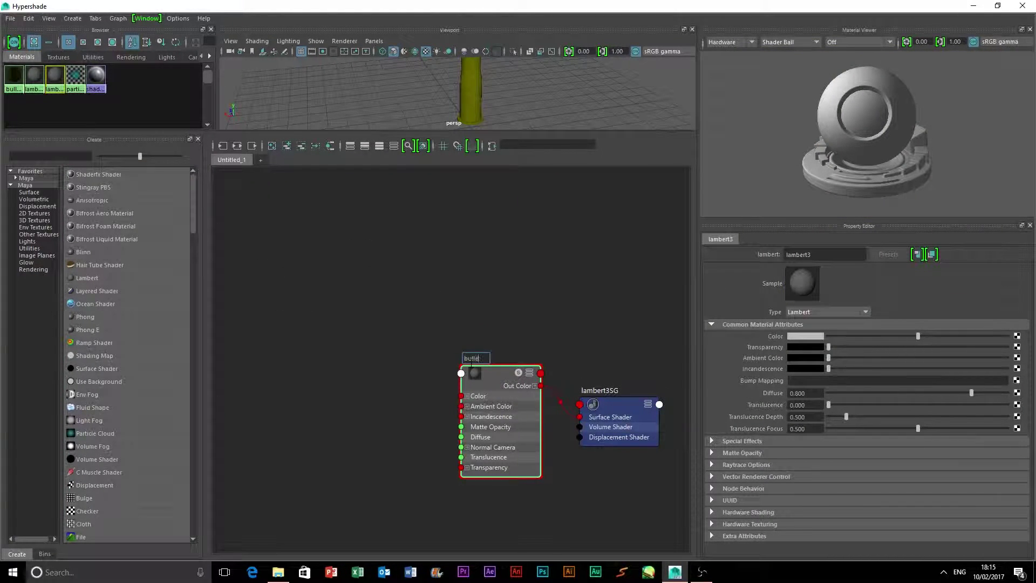
key("Return")
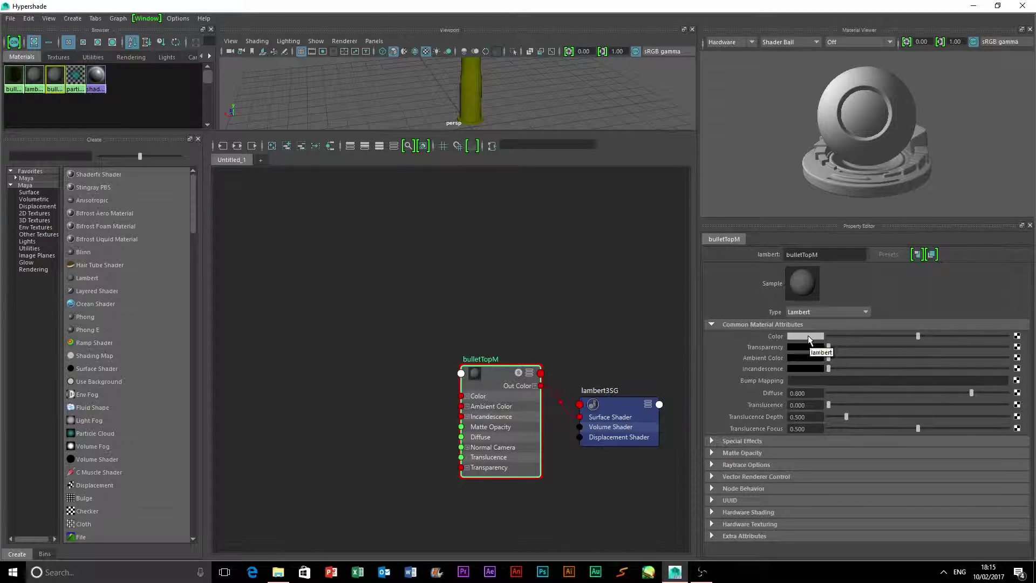
Darken bulletTopM's color to a neutral grey with a value of 0.292
left_click(808, 335)
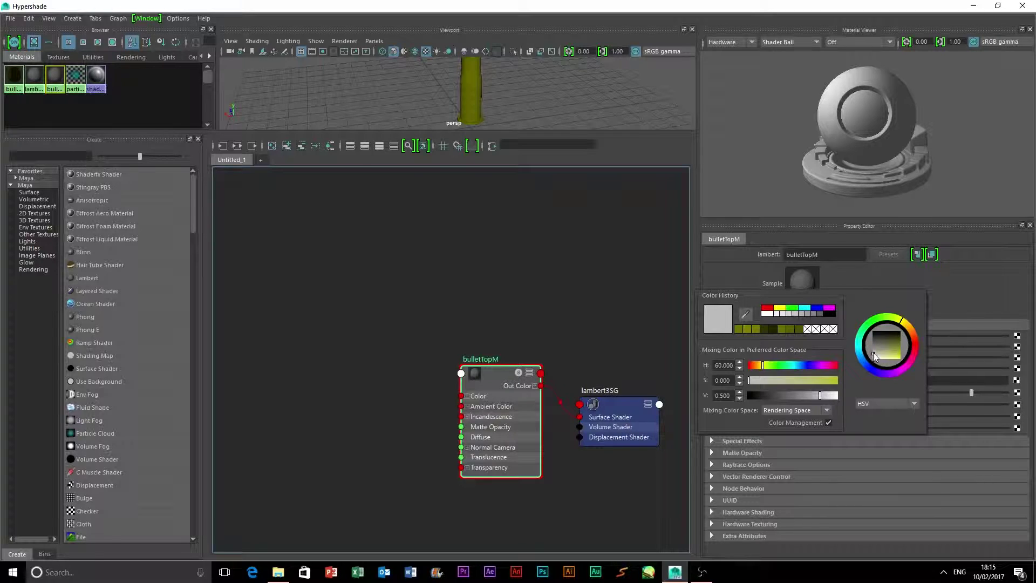
left_click_drag(874, 354, 870, 349)
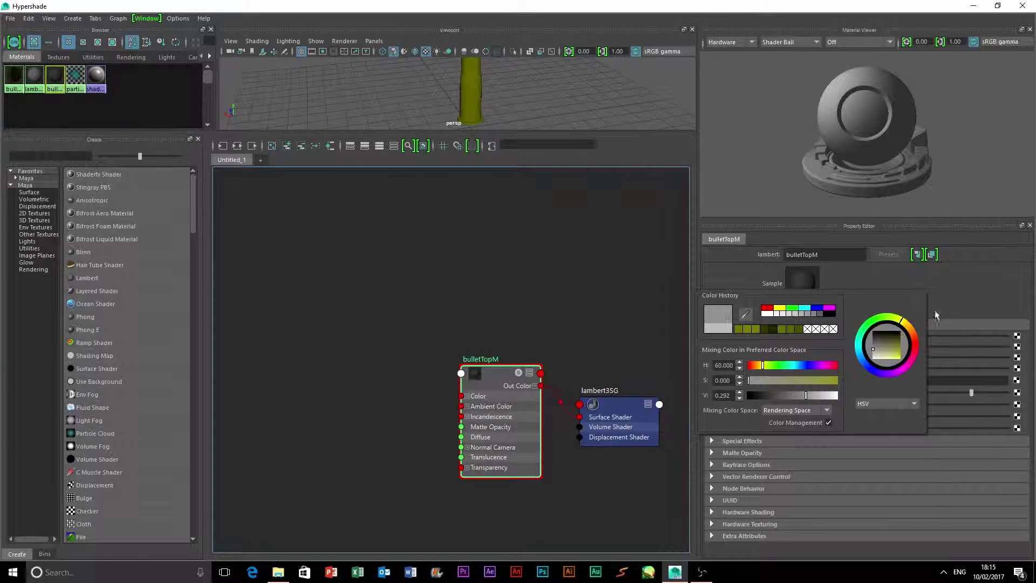
left_click(535, 99)
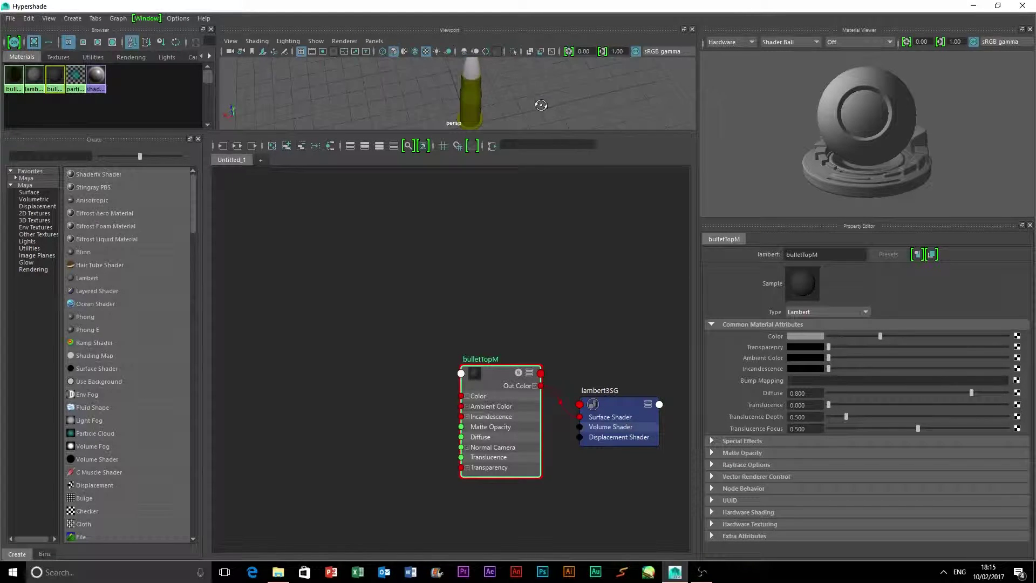
Select the cone at the bullet's tip and assign the bulletTopM material to it
left_click_drag(540, 81, 295, 71)
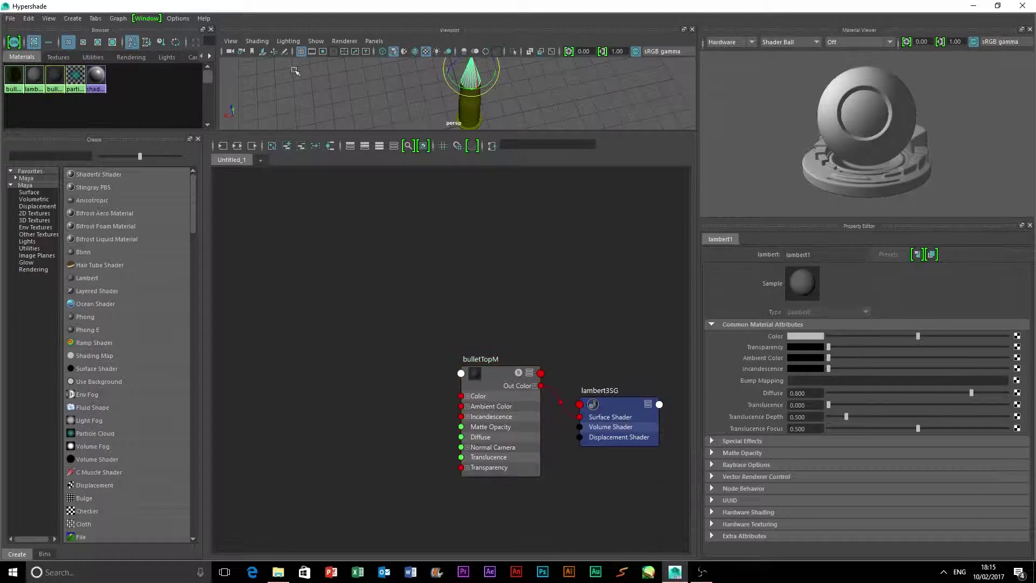
right_click(47, 90)
left_click(81, 142)
left_click(368, 102)
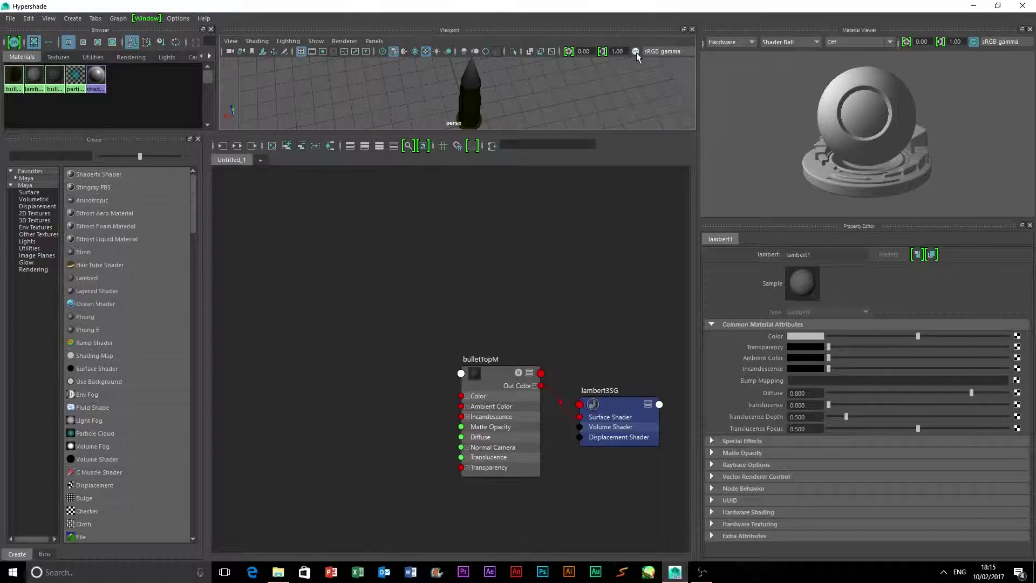
Close the Hypershade and turn on textured display in the main perspective view, cancelling the student-version save notice
left_click(1022, 6)
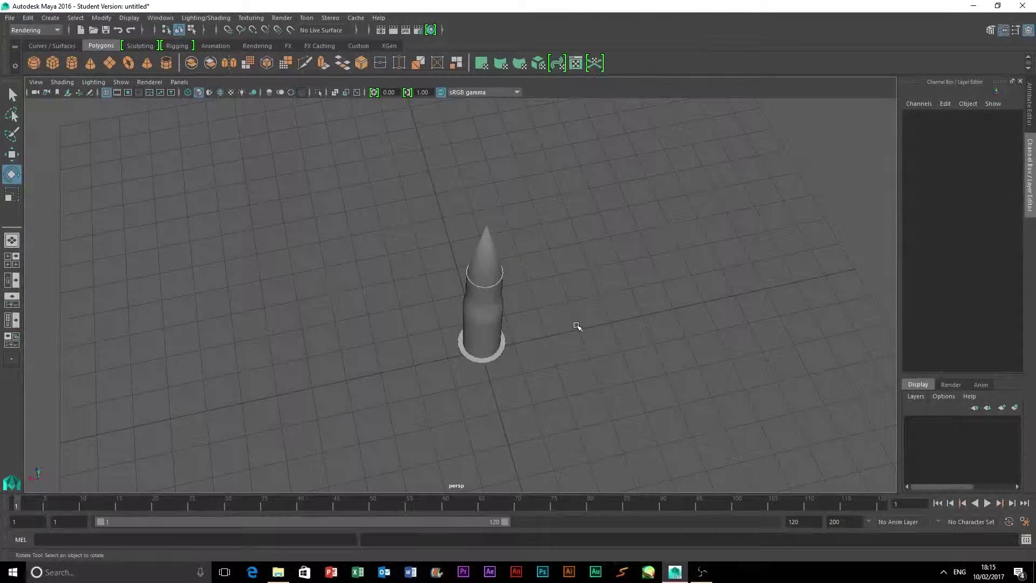
left_click_drag(577, 326, 578, 308, "alt")
left_click(231, 92)
left_click_drag(672, 357, 670, 342, "alt")
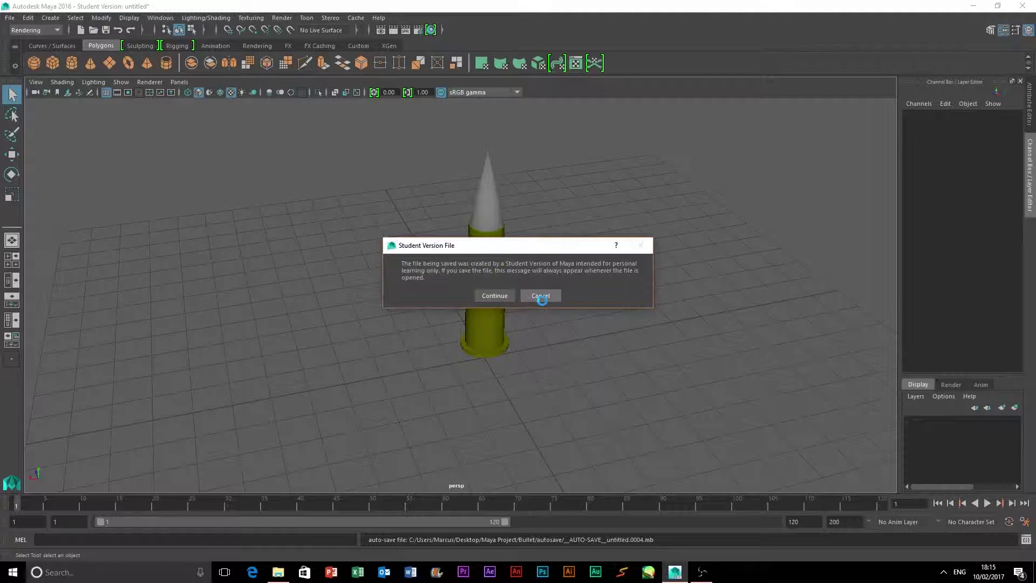
left_click(540, 296)
Turn off color management in the perspective view and switch it to the legacy renderer, viewing the bullet from several sides
left_click(441, 93)
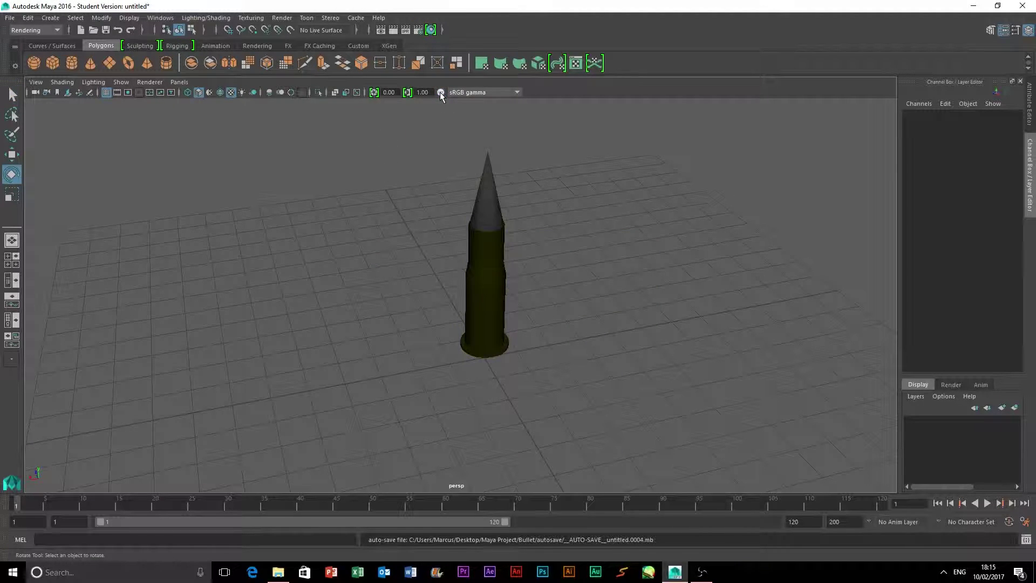
left_click_drag(567, 269, 485, 282, "alt")
middle_click_drag(485, 282, 567, 281, "alt")
left_click_drag(568, 281, 528, 342, "alt")
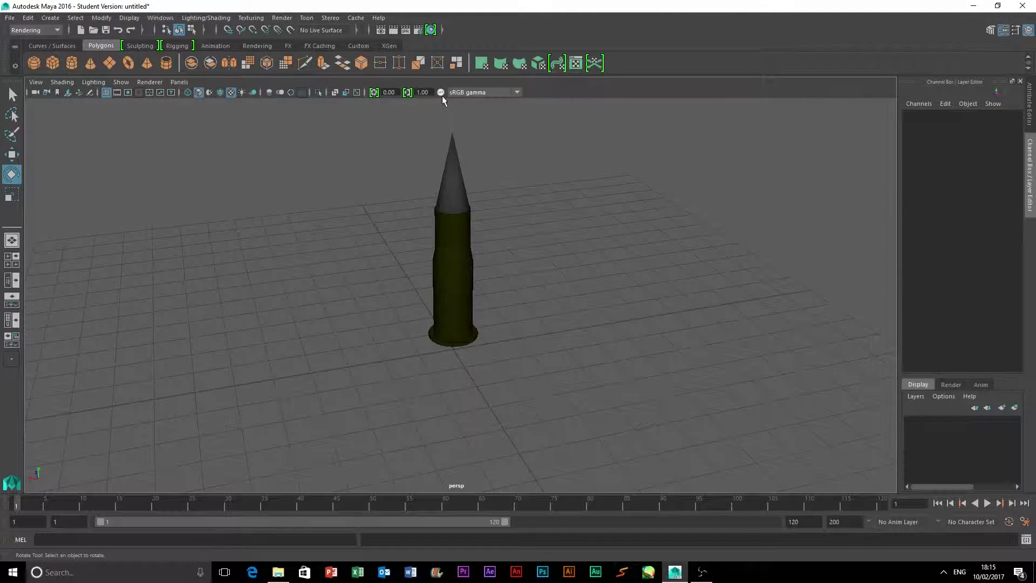
left_click(149, 82)
left_click(162, 102)
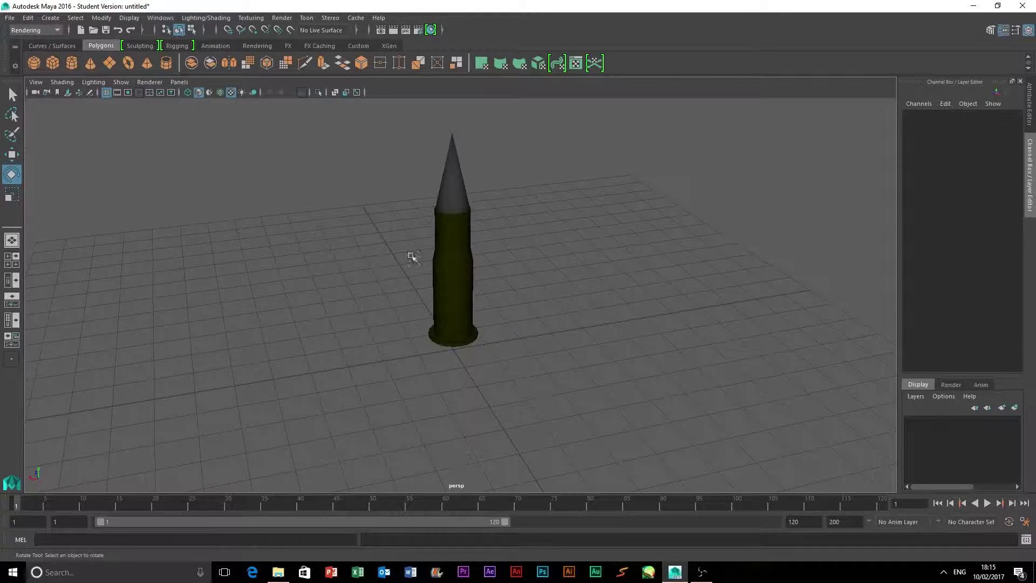
left_click_drag(566, 307, 399, 187, "alt")
left_click_drag(264, 284, 487, 268, "alt")
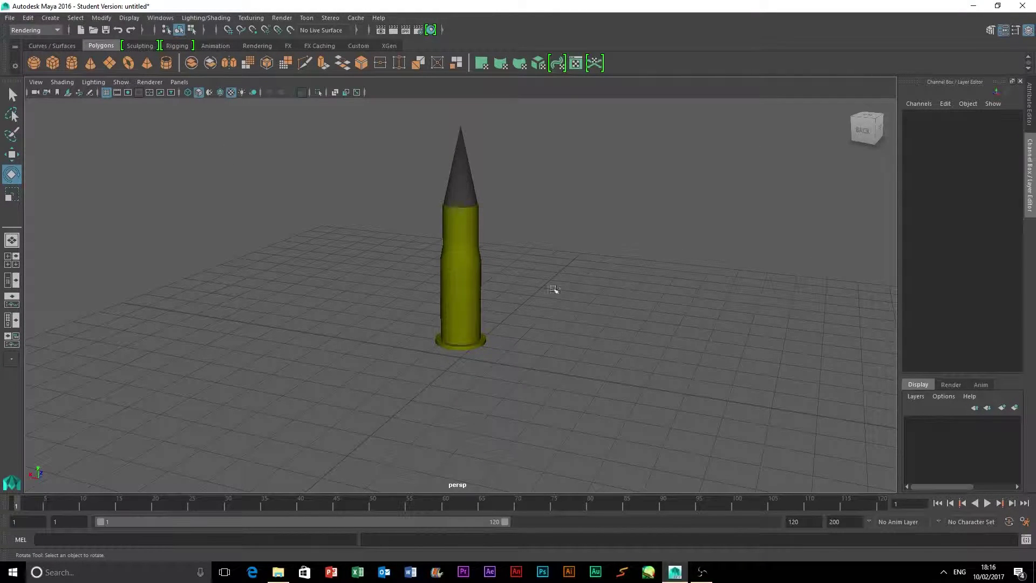
Select bulletCenter, key all its channels at frame 1 and go to frame 15
left_click(448, 273)
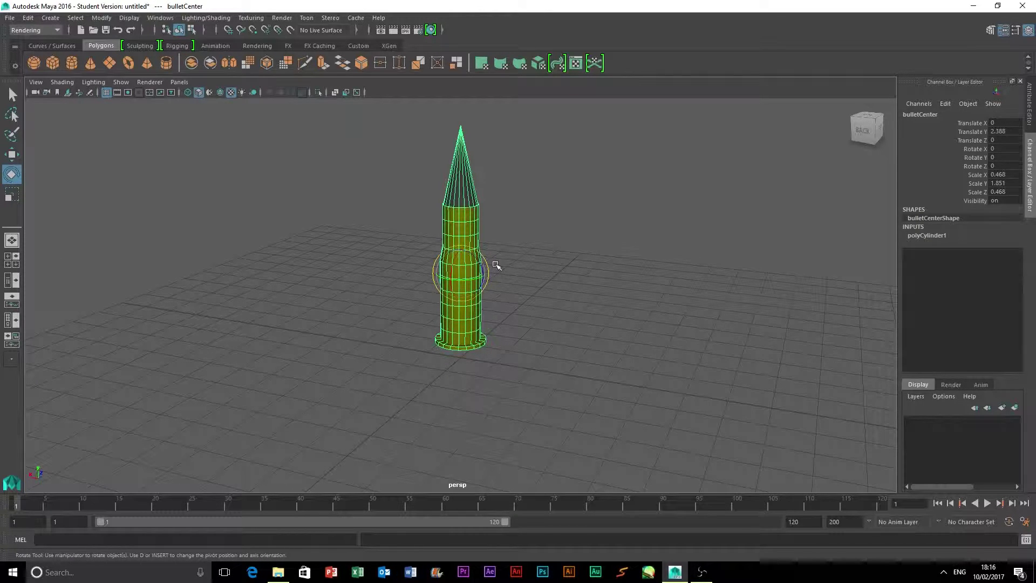
left_click_drag(548, 326, 458, 326, "alt")
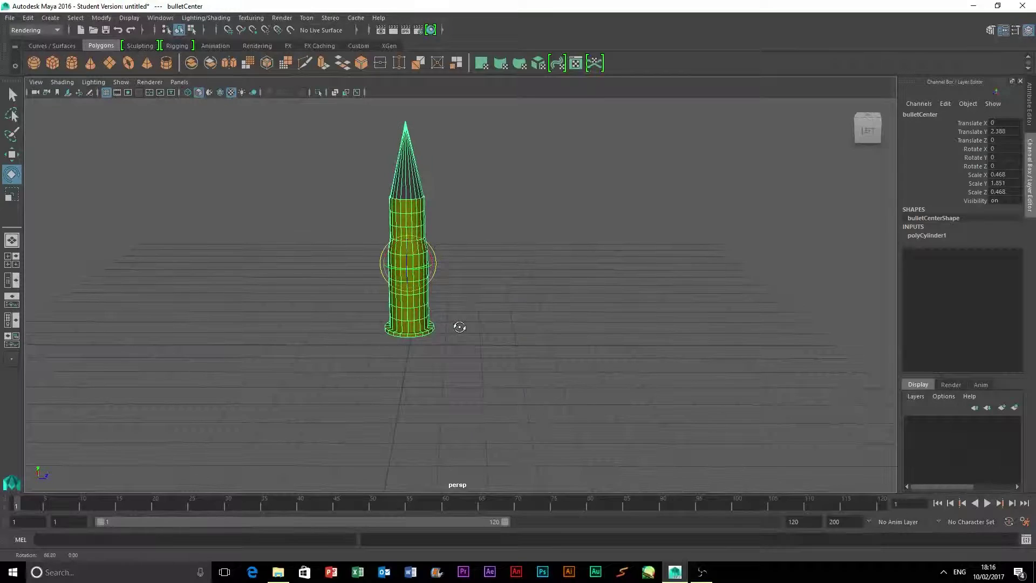
key("s")
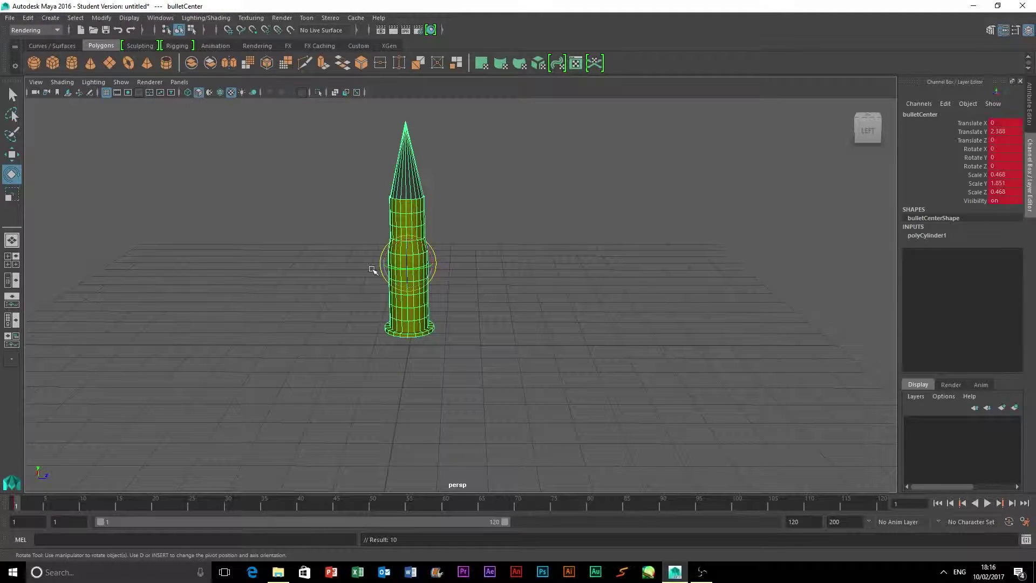
left_click(119, 506)
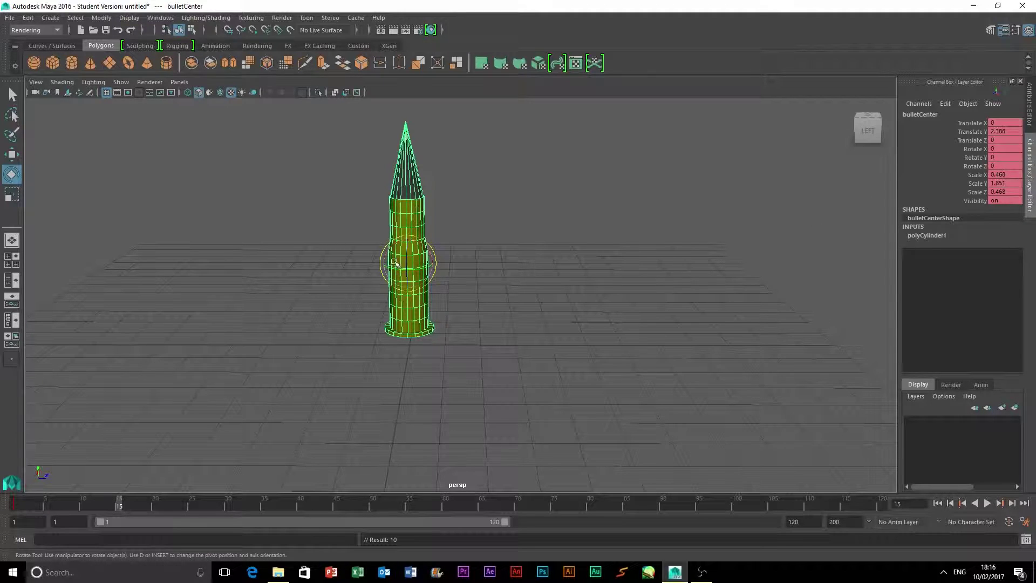
Try a Rotate Y of 180 on bulletCenter at frame 15, and reset it to 0
left_click(994, 157)
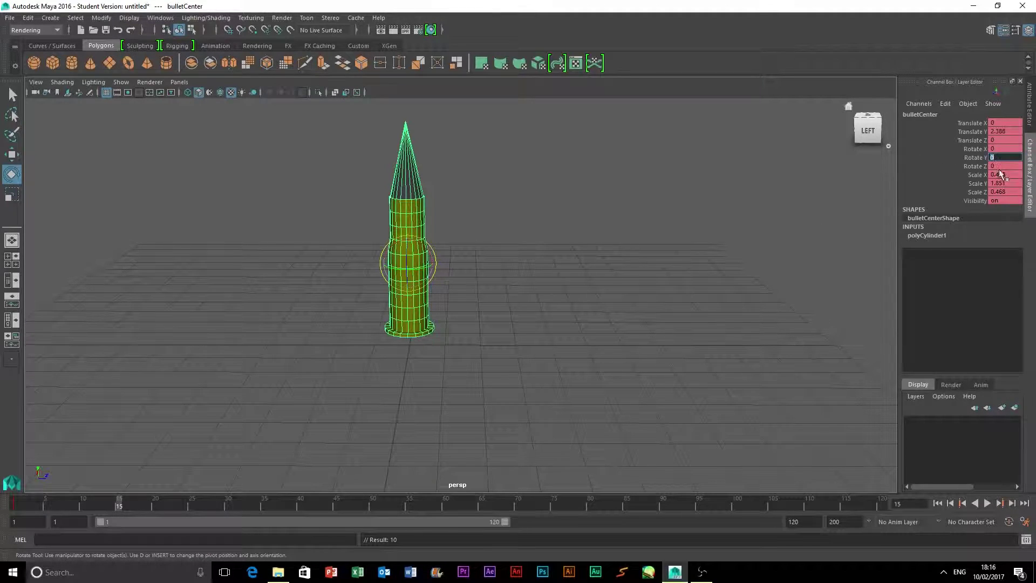
type("180")
key("Return")
left_click(996, 157)
left_click(981, 177)
left_click(997, 157)
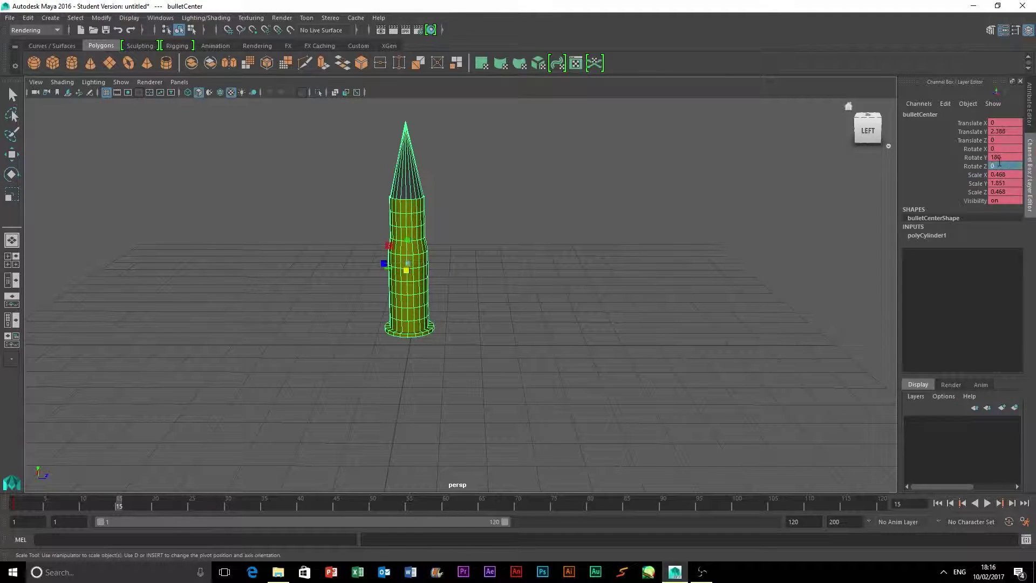
type("0")
key("Return")
Try a Rotate X of 180 on bulletCenter at frame 15, and undo it
left_click(996, 150)
type("180")
key("Return")
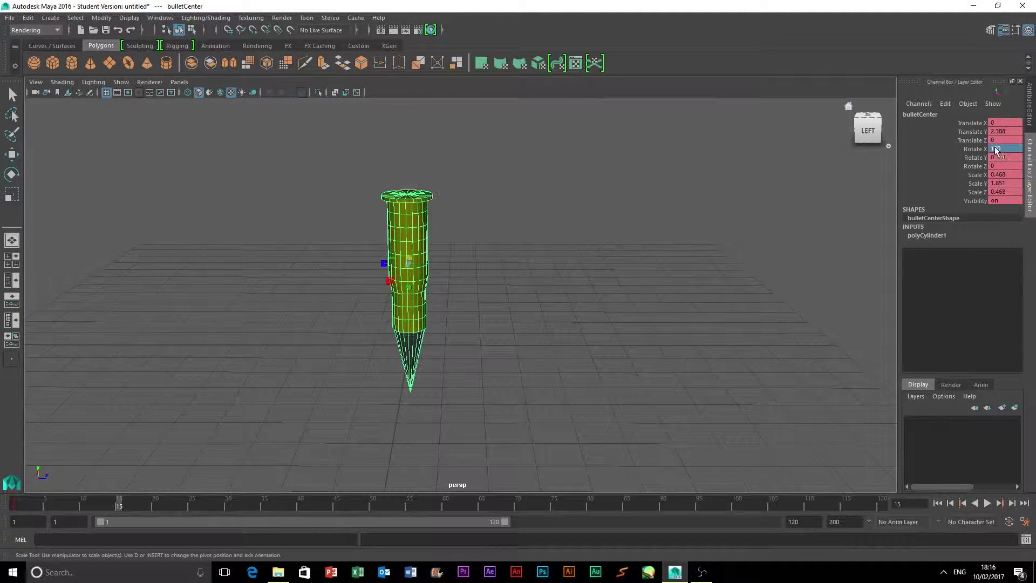
key("ctrl+z")
Set bulletCenter's Rotate X to 360 at frame 15 and key its channels there
left_click(996, 151)
type("360")
key("Return")
key("e")
left_click(798, 240)
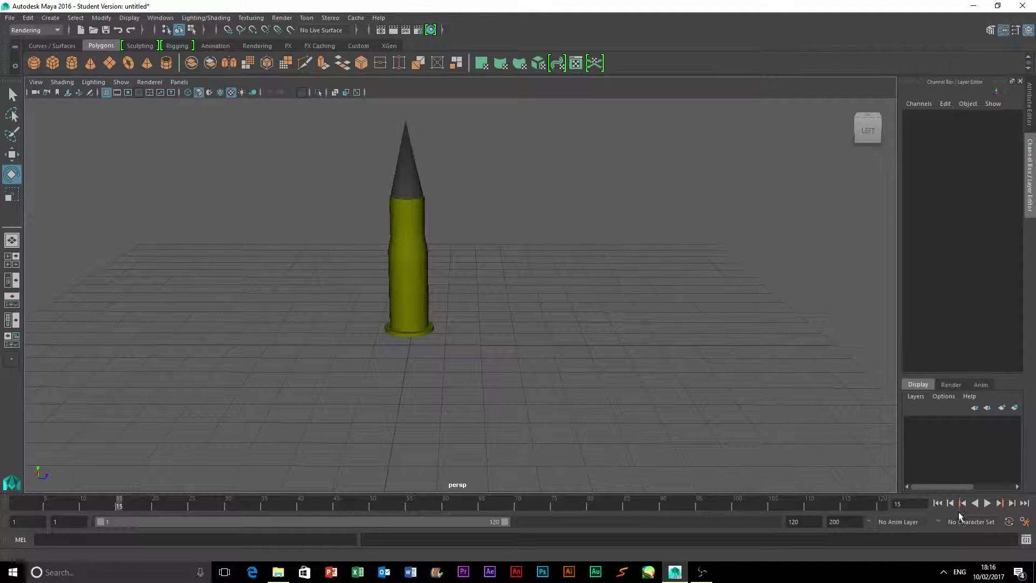
left_click(406, 287)
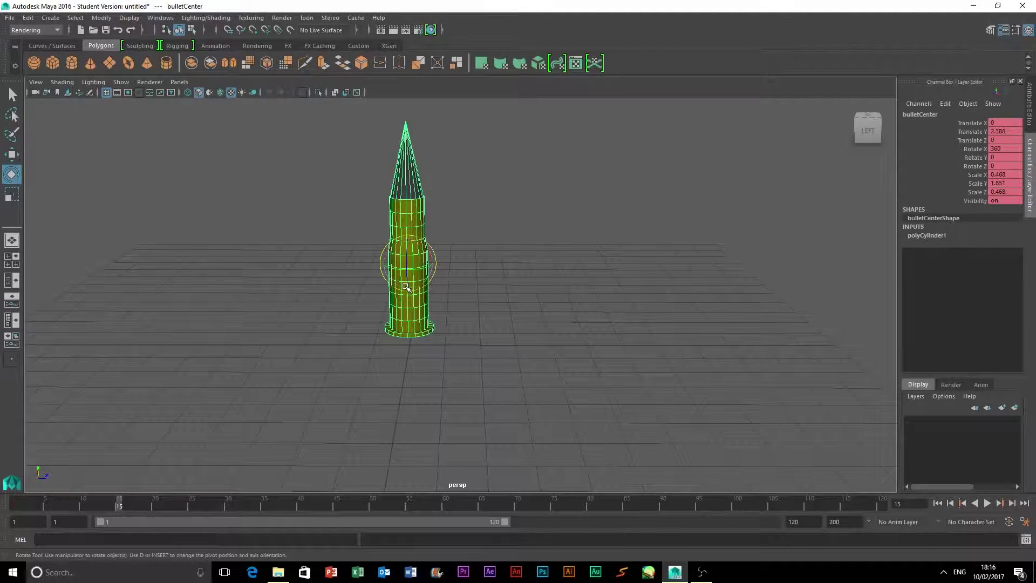
Play the bullet's spin from the first frame, stop it and return to the start
left_click(937, 503)
left_click(987, 503)
left_click(987, 503)
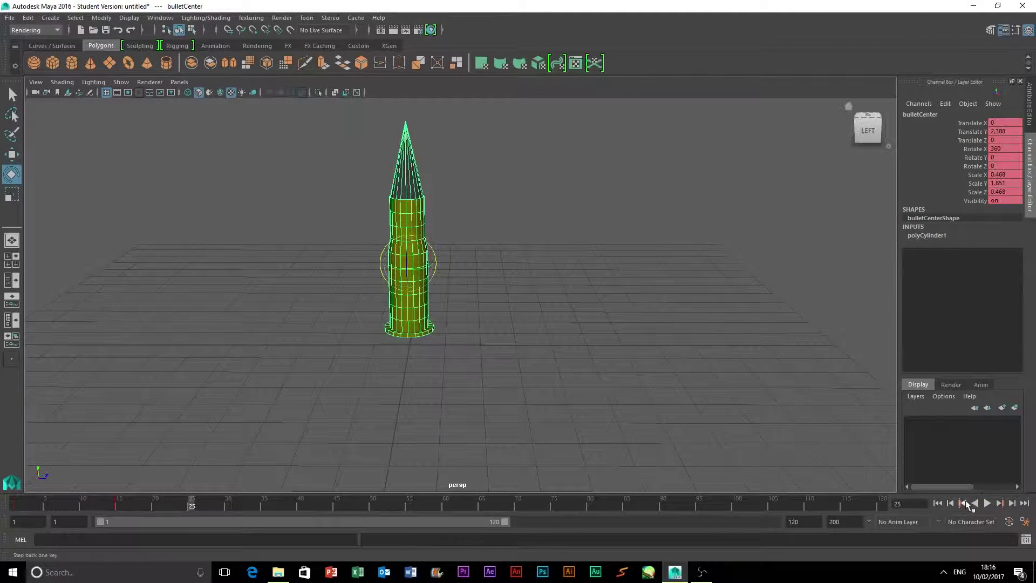
left_click(937, 503)
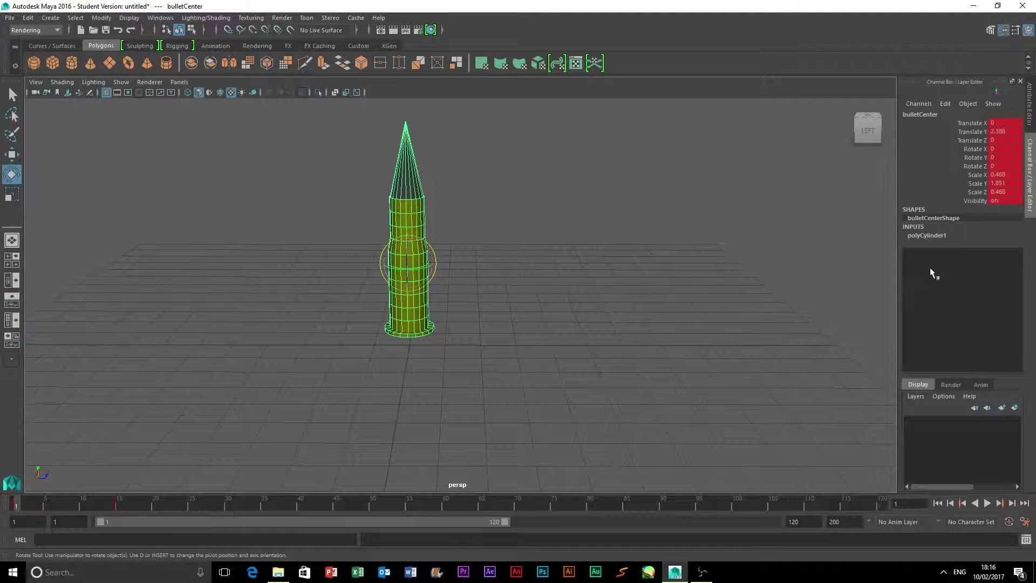
At frame 15, set bulletCenter's Rotate Y and Rotate Z to 10 and key them
left_click(120, 504)
double_click(998, 157)
type("10")
key("Tab")
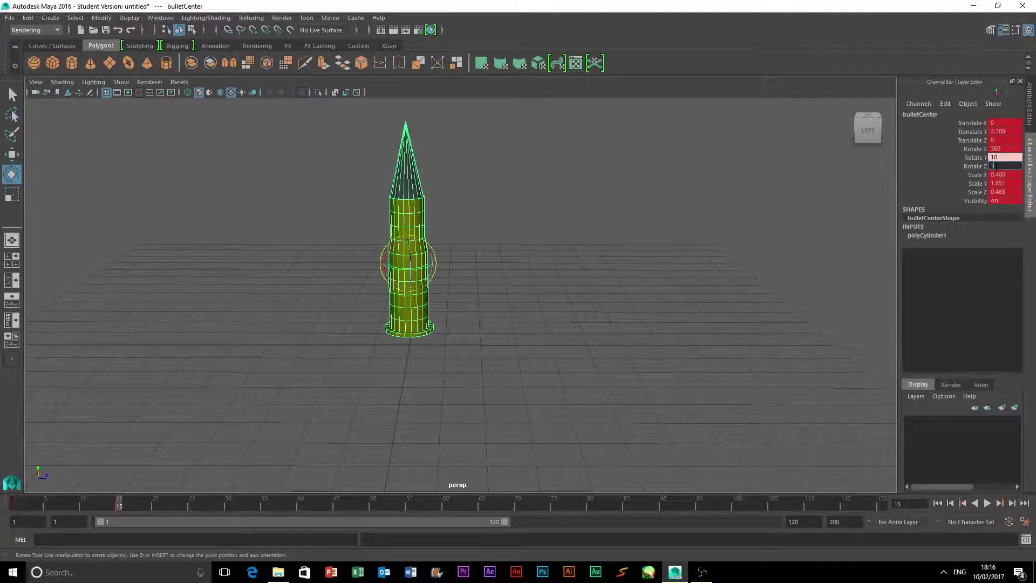
key("Return")
Play back the tilted spin from different view angles and return to the start of the animation
left_click(999, 503)
left_click(987, 503)
left_click(987, 503)
mouse_move(721, 423)
left_mouse_down("alt")
mouse_move(649, 403)
mouse_move(723, 416)
left_mouse_up("alt")
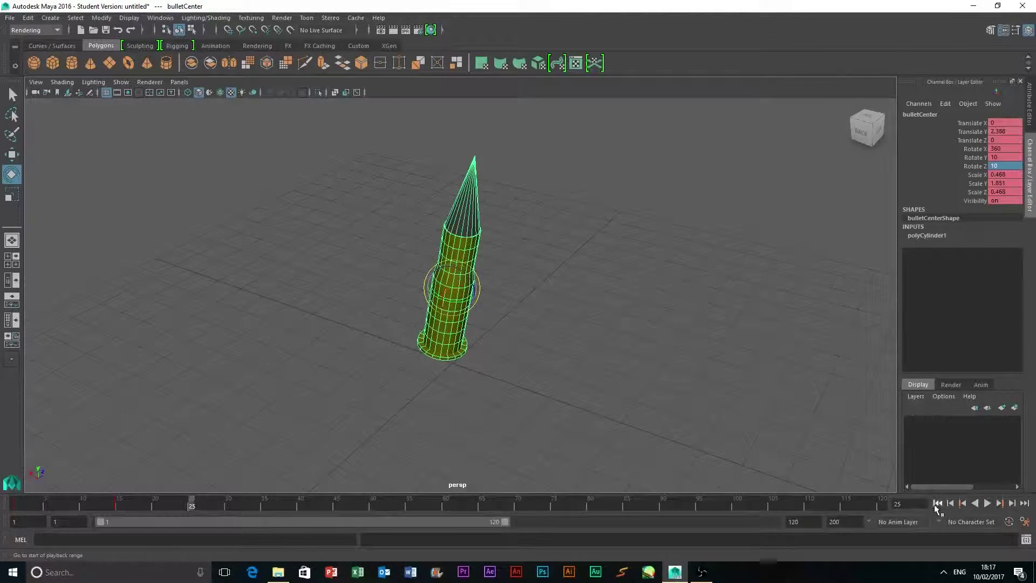
left_click(938, 503)
left_click(987, 503)
left_click(987, 503)
left_click(937, 503)
left_click_drag(667, 426, 488, 354, "alt")
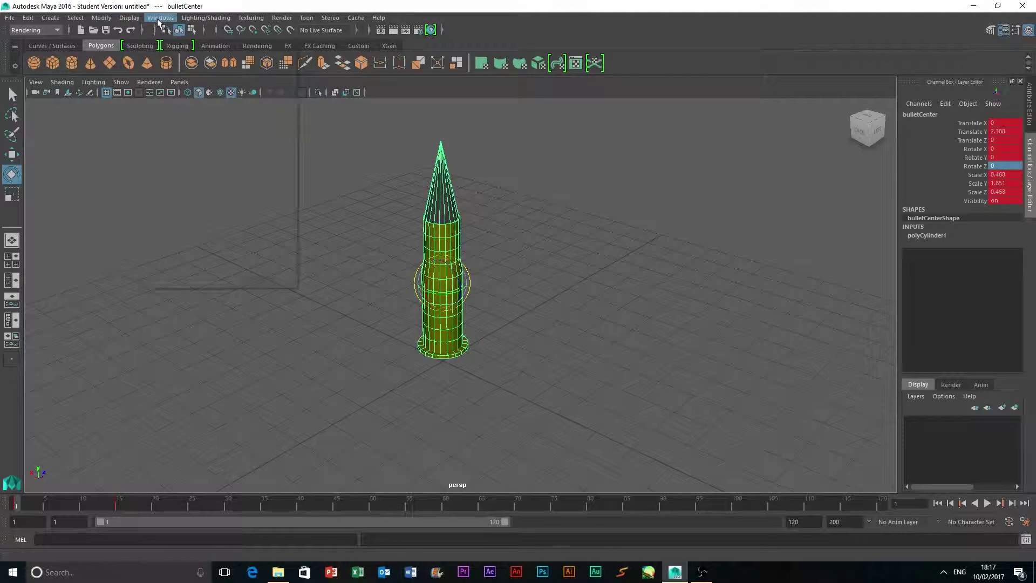
Open the Graph Editor and change the tangents of both Rotate X keys so the curve runs in a straight line
left_click(160, 18)
mouse_move(177, 58)
left_click(332, 53)
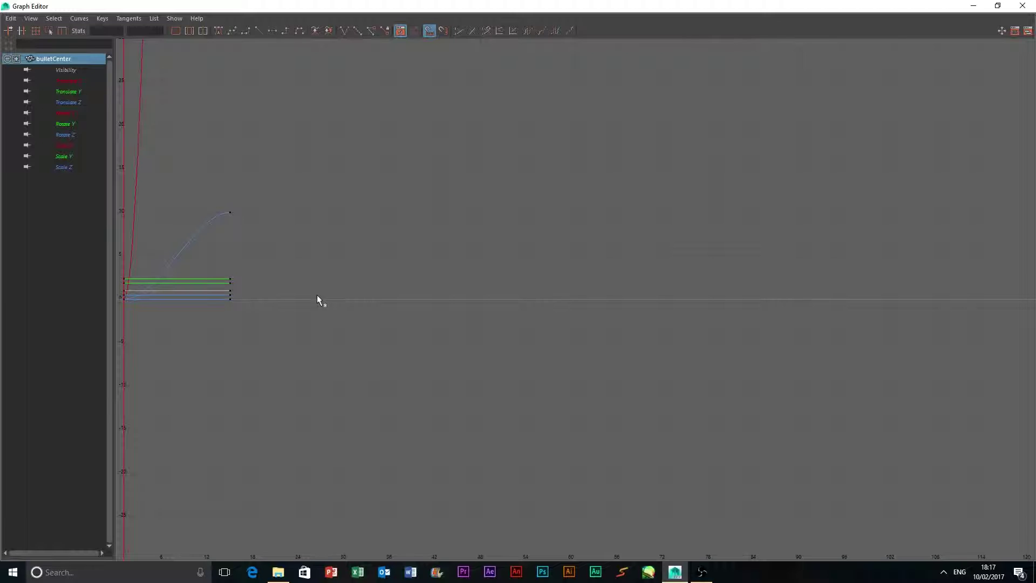
middle_click_drag(301, 291, 550, 406, "alt")
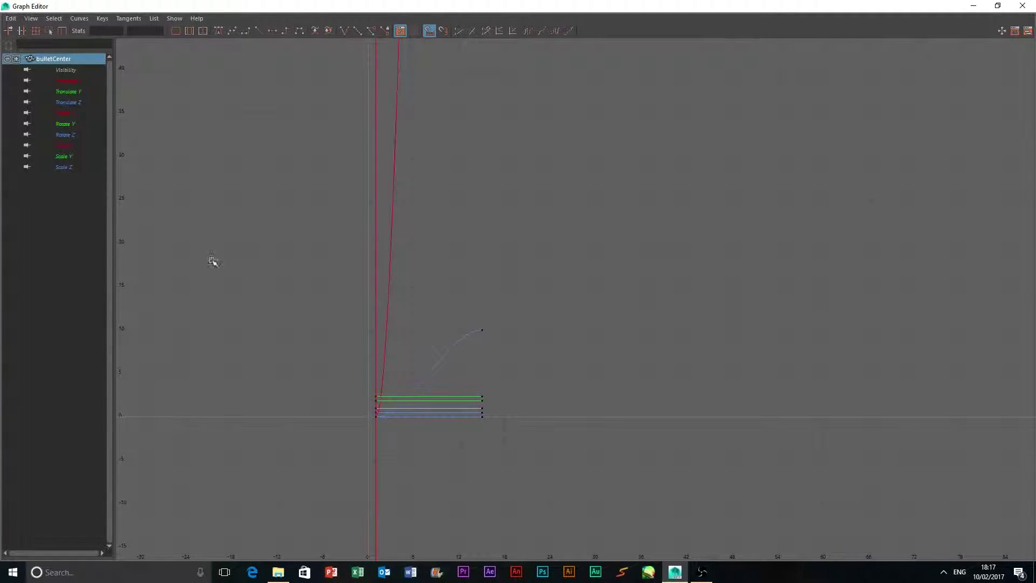
left_click(70, 113)
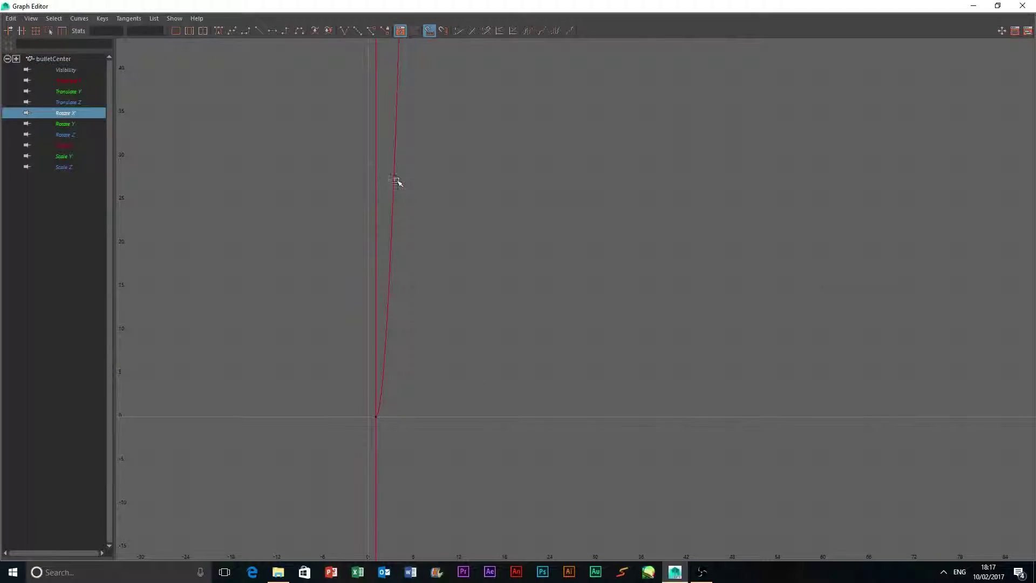
key("f")
left_click_drag(978, 103, 213, 451)
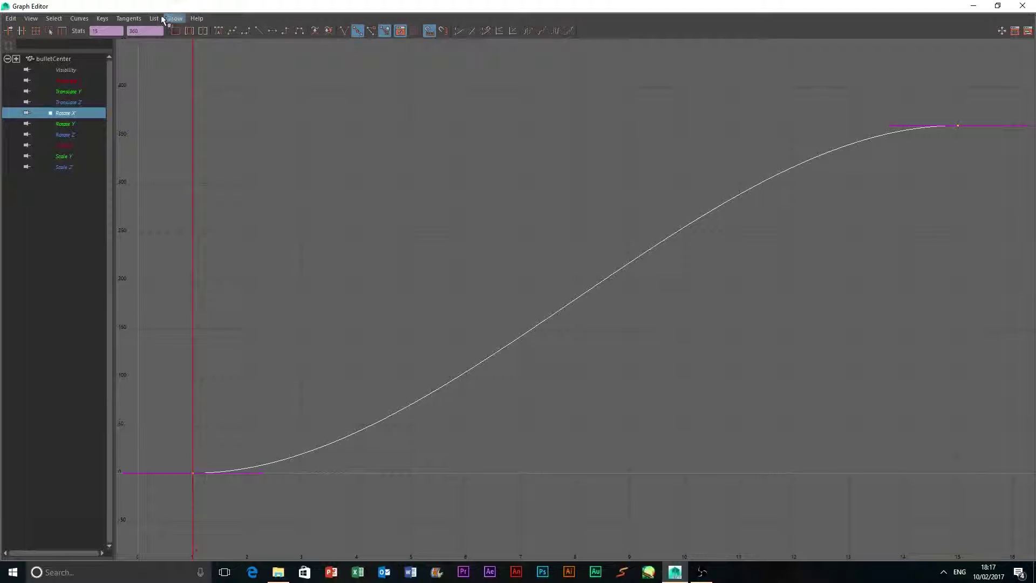
left_click(129, 18)
left_click(135, 52)
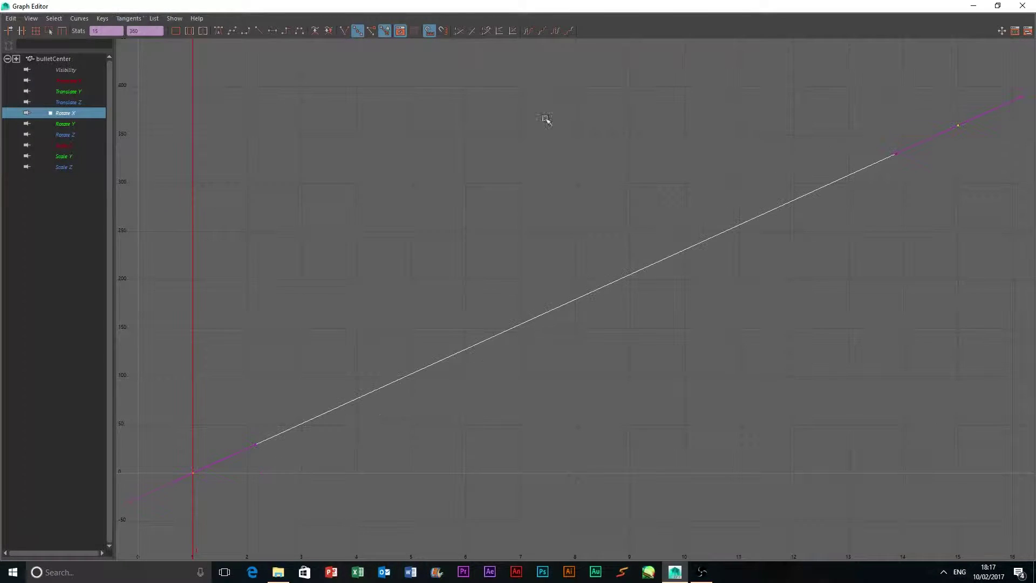
Set the post infinity of bulletCenter's Rotate X curve to Linear
left_click(78, 17)
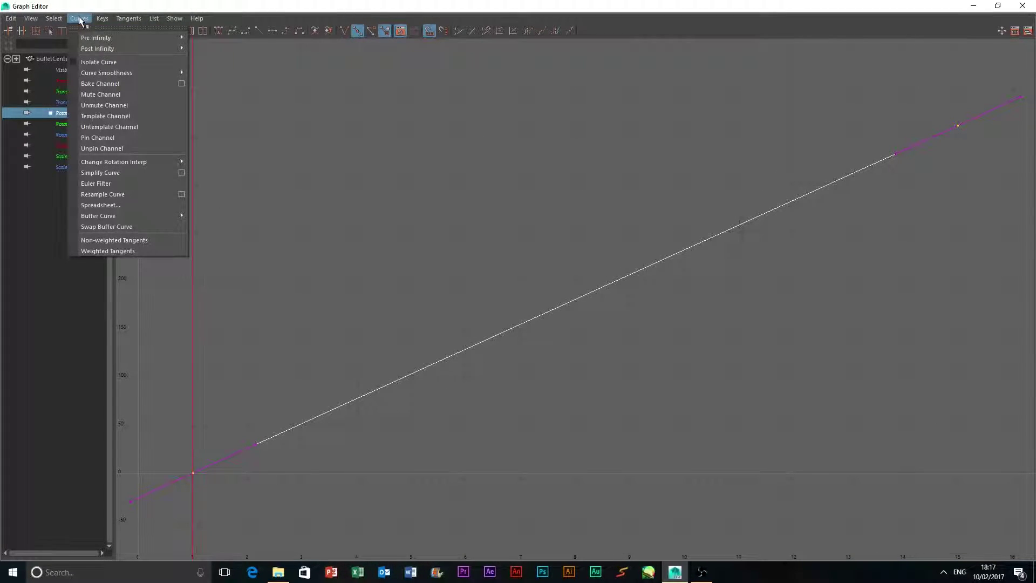
mouse_move(102, 49)
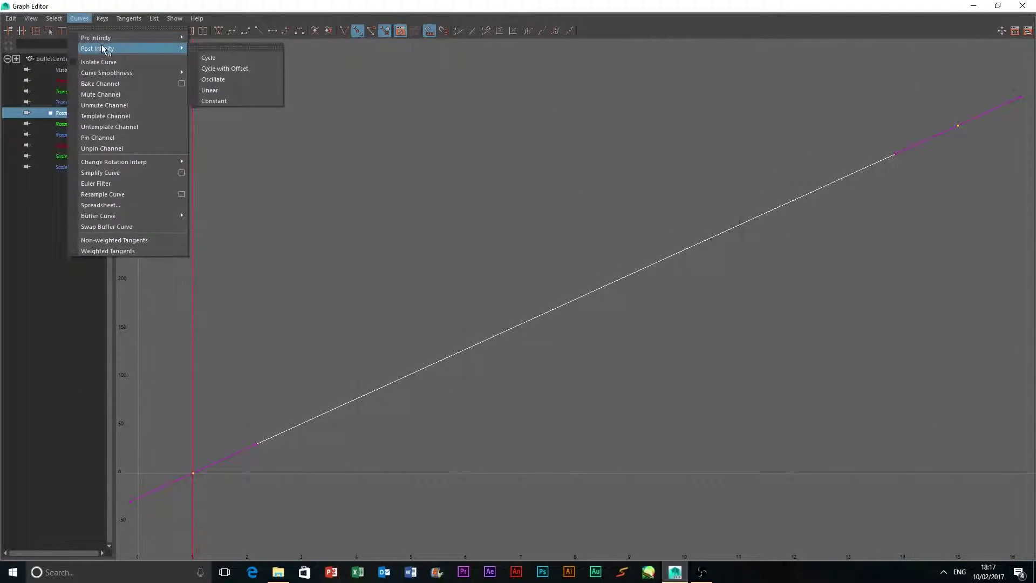
left_click(214, 91)
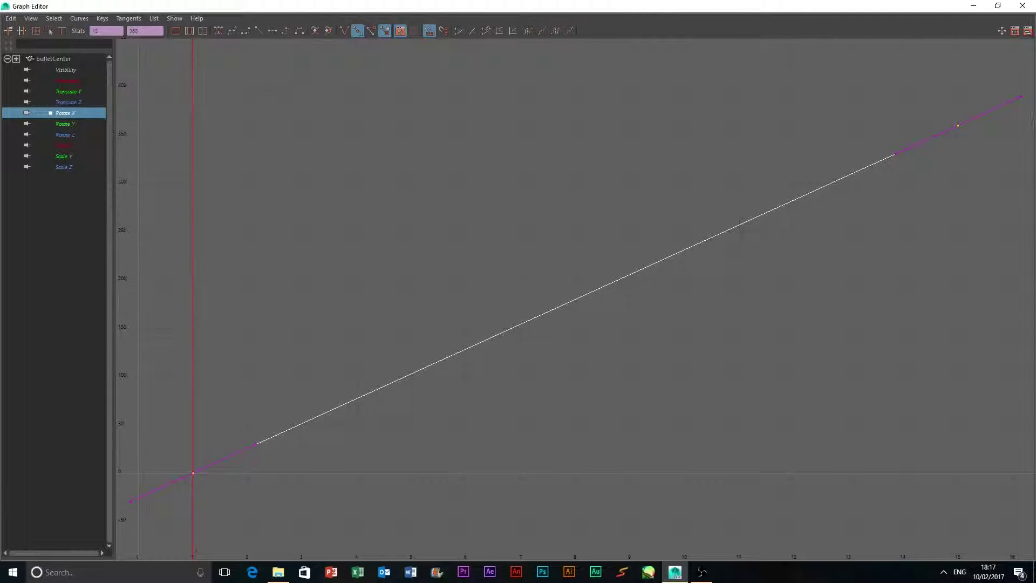
Set the tangents of both Rotate Y keys on bulletCenter to Spline and the curve's post infinity to Linear
left_click(81, 125)
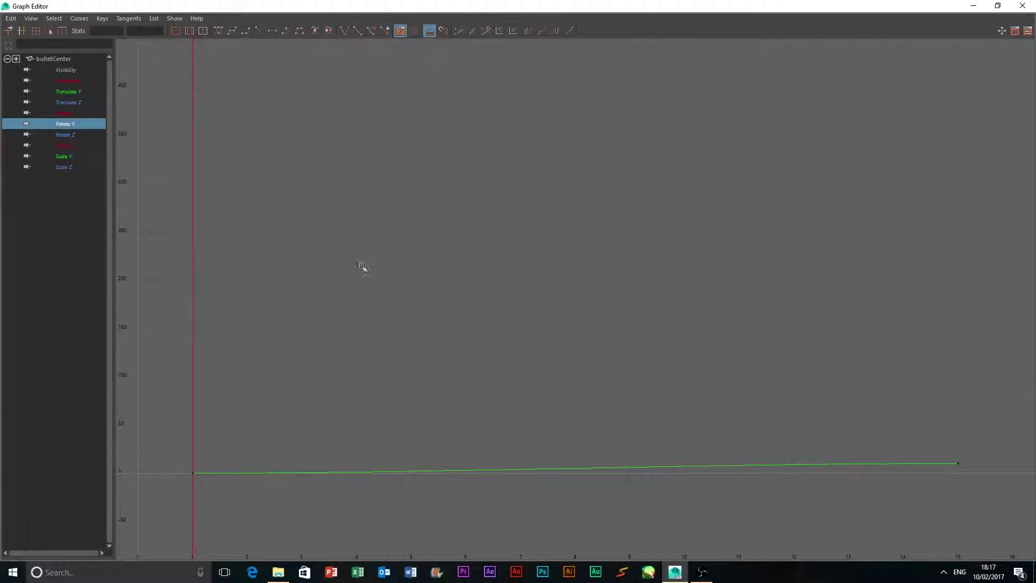
left_click_drag(975, 454, 181, 486)
left_click(129, 18)
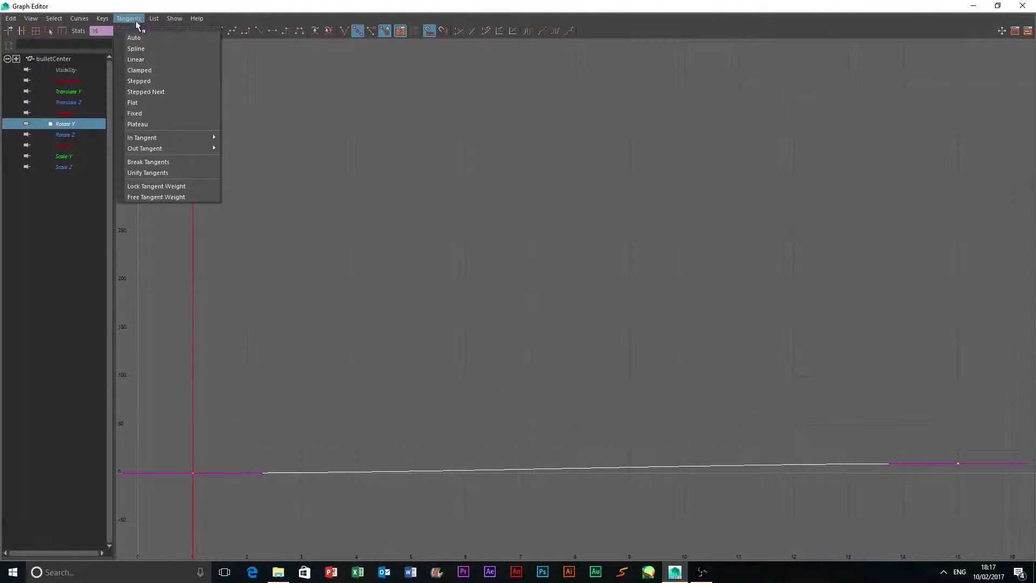
left_click(146, 50)
left_click(83, 21)
mouse_move(95, 50)
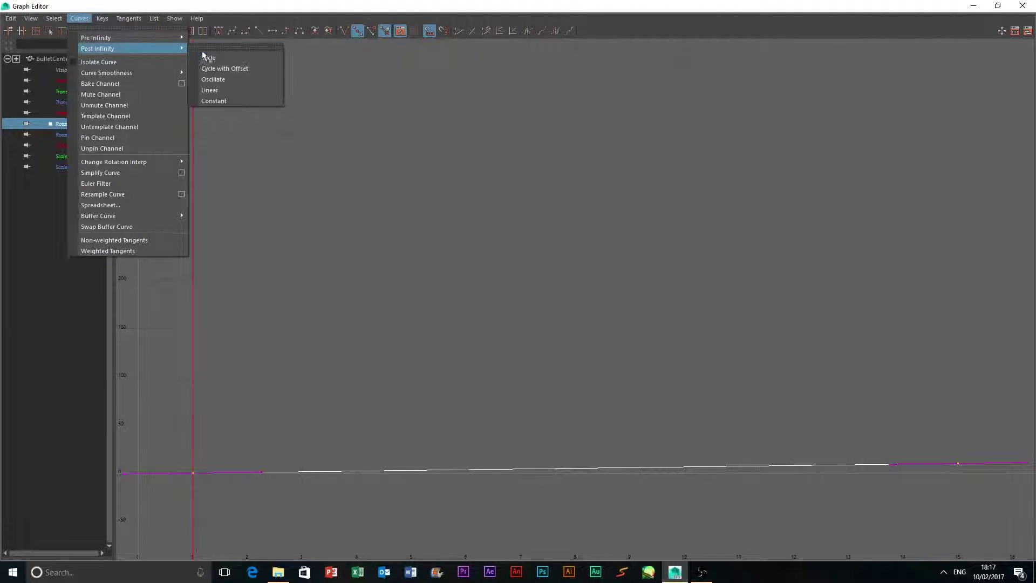
left_click(213, 91)
Give both Rotate Z keys Spline tangents, set that curve's post infinity to Linear, and close the Graph Editor
left_click(64, 134)
key("f")
mouse_move(109, 549)
left_mouse_down()
mouse_move(109, 513)
mouse_move(173, 488)
left_mouse_up()
left_click(132, 18)
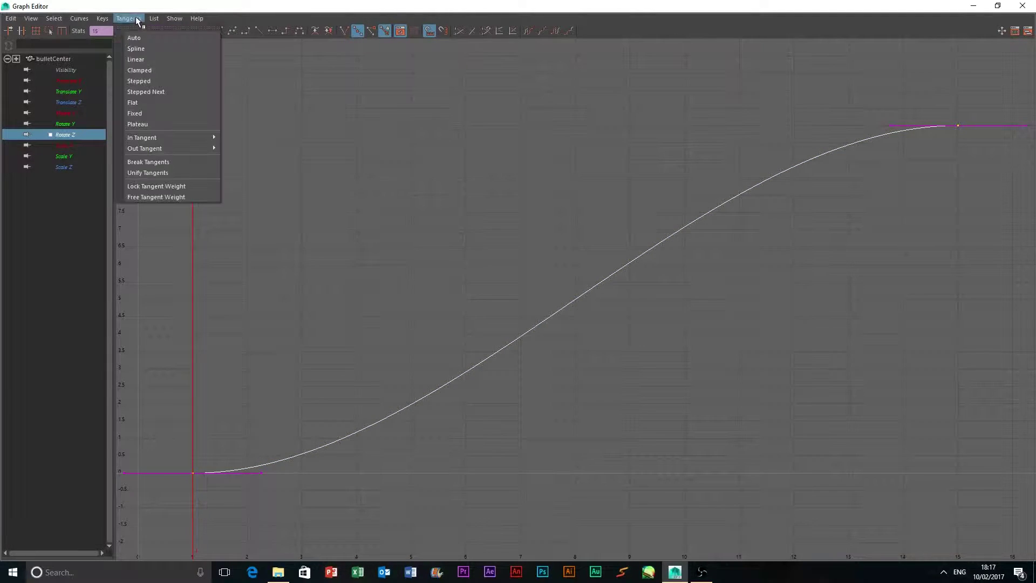
left_click(144, 47)
left_click(79, 18)
mouse_move(94, 48)
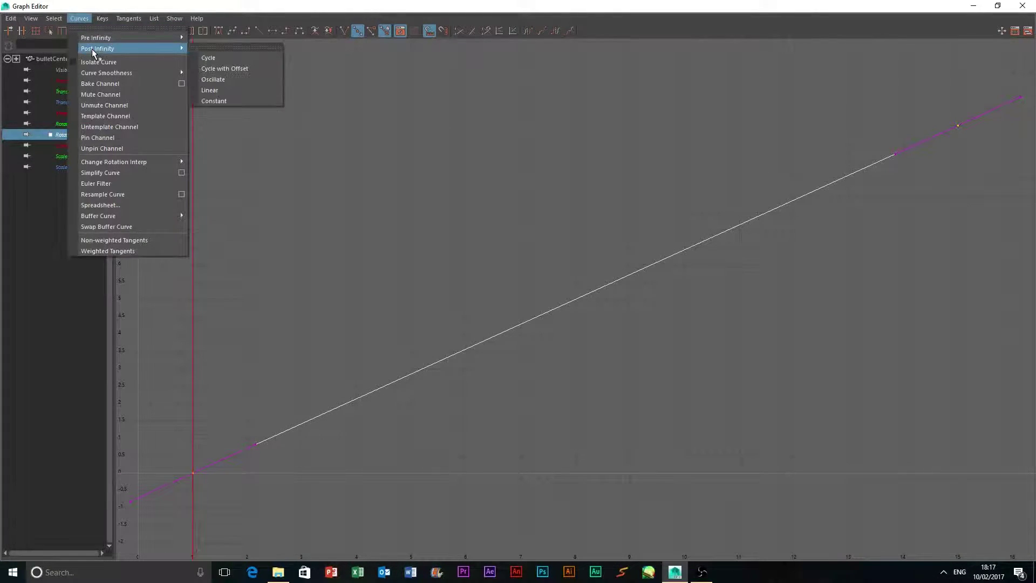
left_click(216, 88)
left_click(467, 132)
left_click(1022, 5)
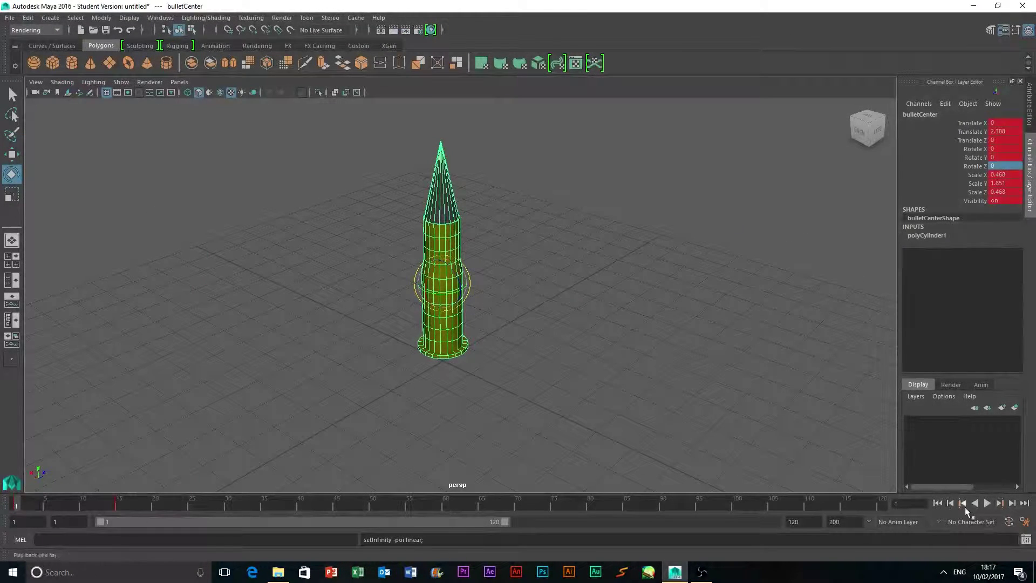
Play back the bullet animation, inspect its last frame from another angle, and return to the first frame
left_click(988, 503)
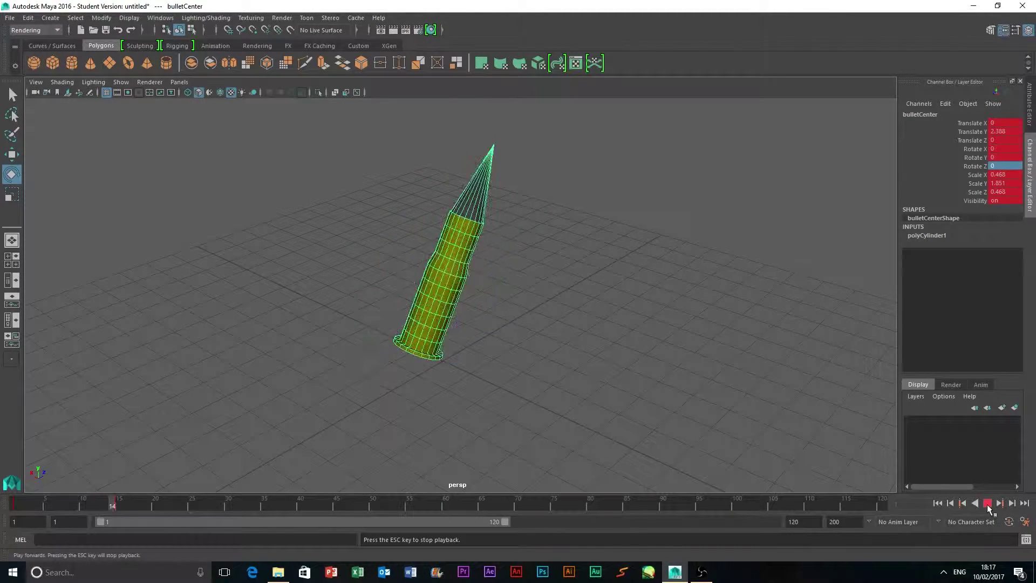
left_click(987, 503)
left_click(937, 503)
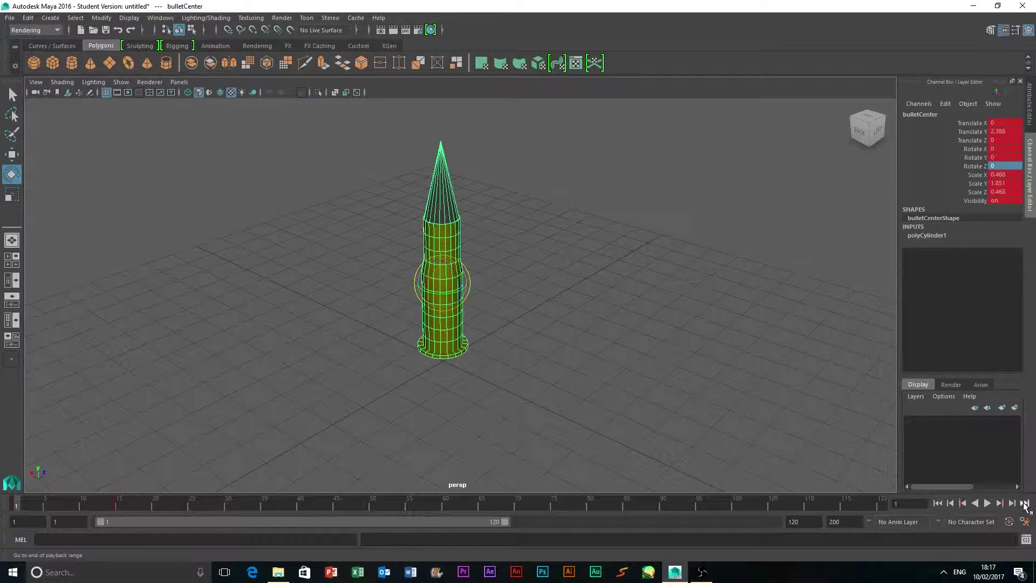
left_click(1024, 502)
left_click(708, 368)
left_click_drag(618, 396, 677, 407, "alt")
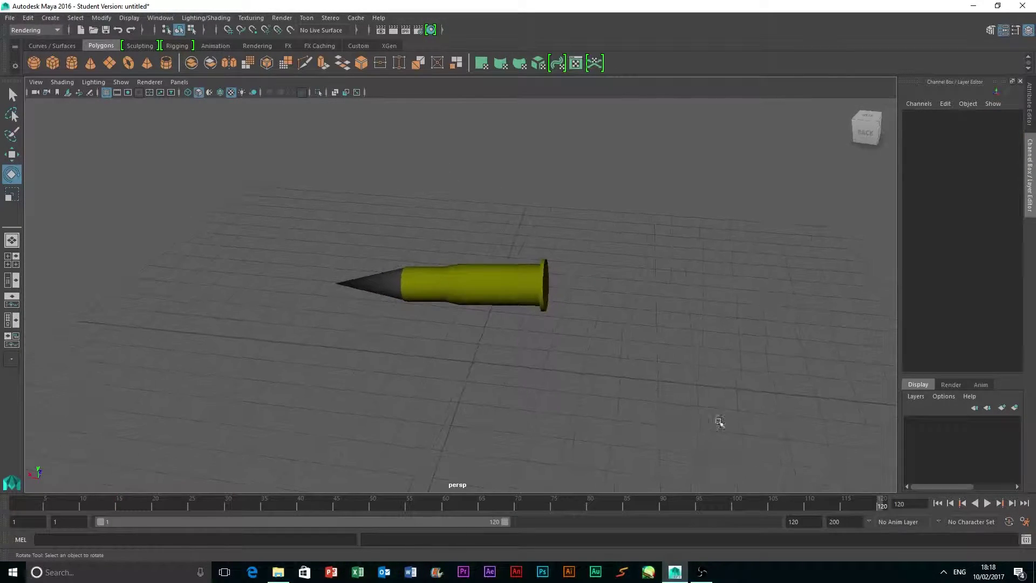
left_click(937, 503)
Reframe the bullet in the perspective view and hide the viewport grid
left_click_drag(644, 295, 430, 269, "alt")
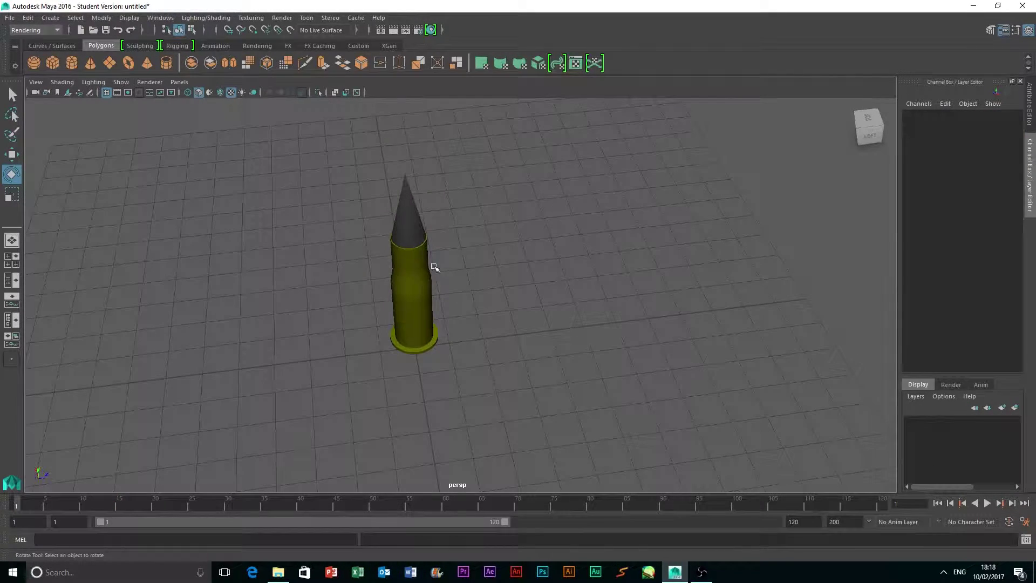
left_click_drag(504, 290, 536, 259, "alt")
middle_click_drag(536, 259, 560, 292, "alt")
left_click_drag(574, 319, 527, 337, "alt")
middle_click_drag(543, 338, 562, 271, "alt")
left_click_drag(574, 338, 568, 352, "alt")
left_click(107, 92)
mouse_move(720, 352)
left_mouse_down("alt")
mouse_move(720, 340)
mouse_move(719, 354)
left_mouse_up("alt")
left_click_drag(553, 201, 554, 238, "alt")
Render the current frame with Maya Software, turn off the sRGB gamma view transform, and close the render
left_click(394, 30)
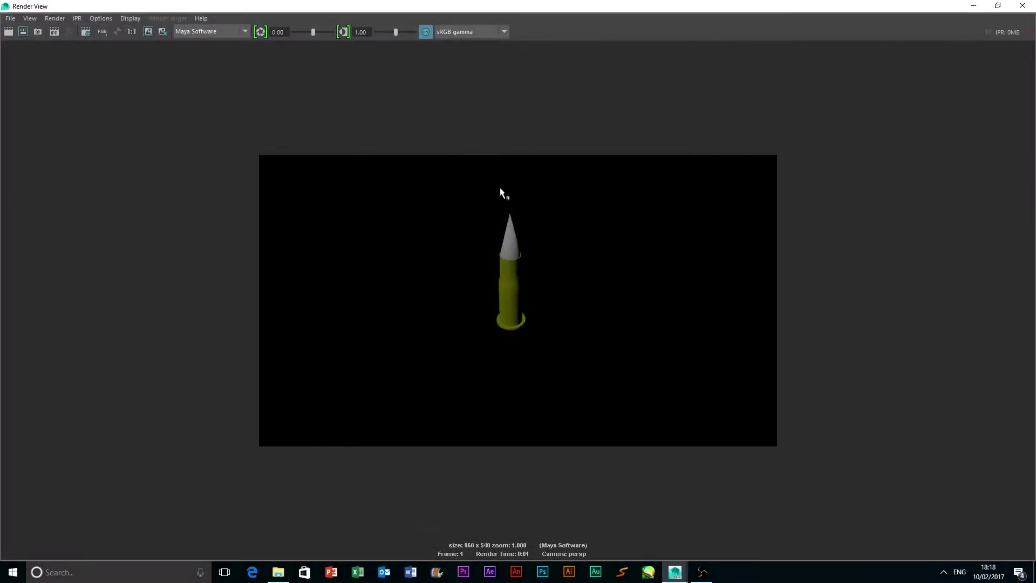
left_click(425, 32)
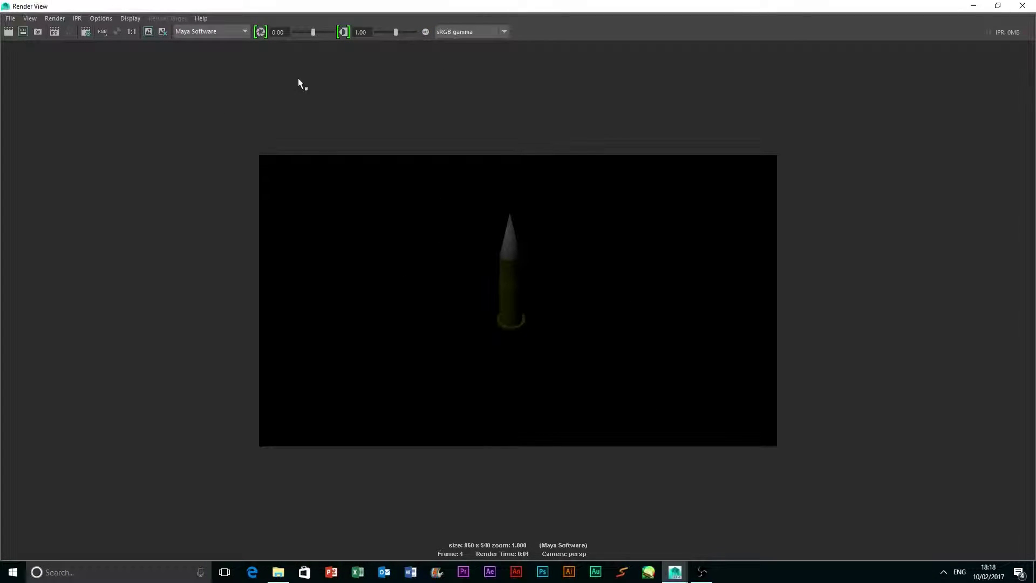
left_click(1022, 6)
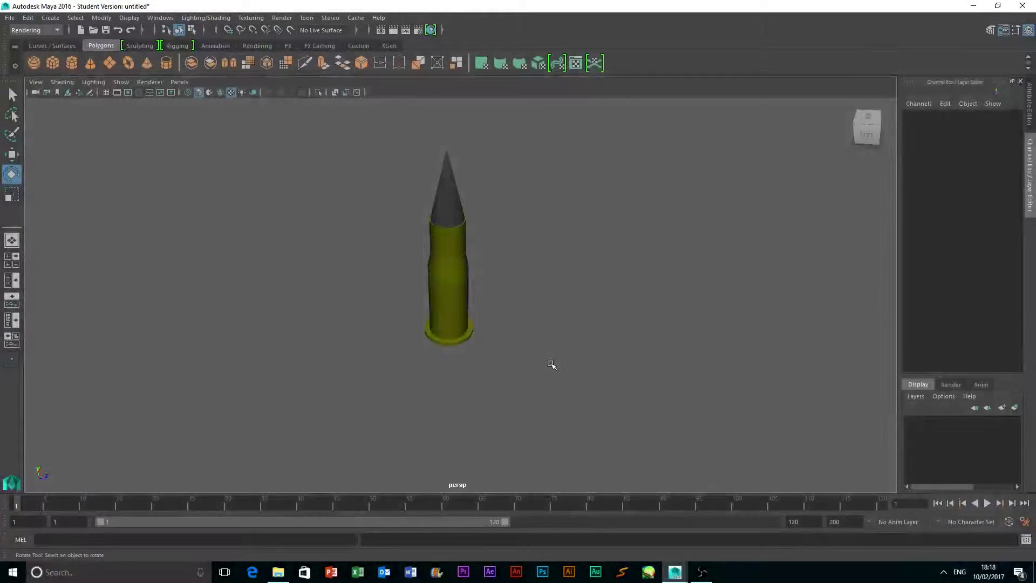
Create a directional light and place it away from the bullet at mid-height, pointing toward it
left_click(50, 17)
mouse_move(108, 77)
left_click(233, 99)
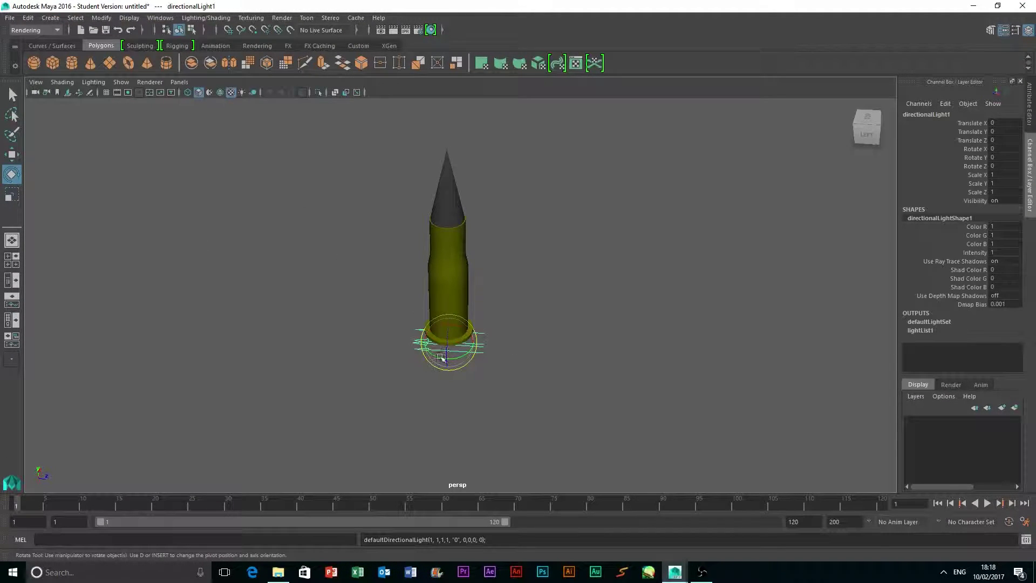
left_click_drag(462, 353, 434, 322)
left_click(12, 154)
left_click(654, 395)
left_click_drag(631, 388, 485, 362, "alt")
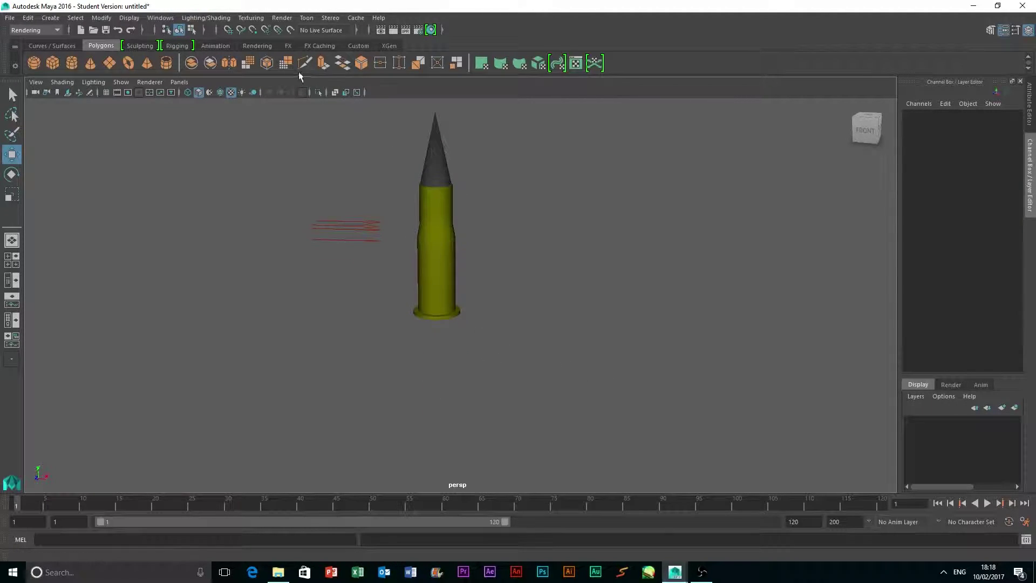
Turn on scene lighting in the perspective view and render the bullet to check the directional light
left_click(238, 93)
left_click_drag(604, 382, 729, 375, "alt")
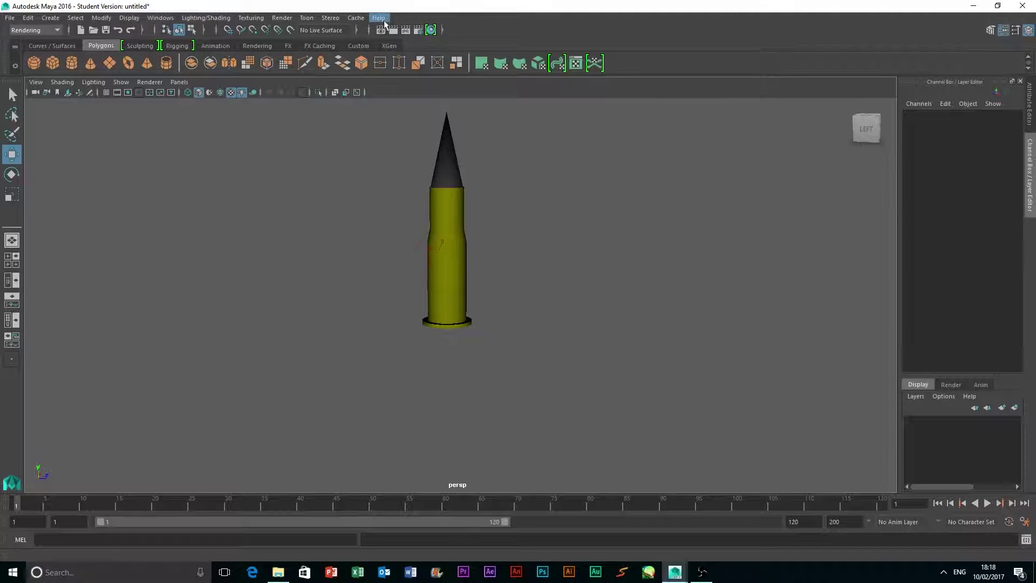
left_click(382, 29)
left_click(426, 33)
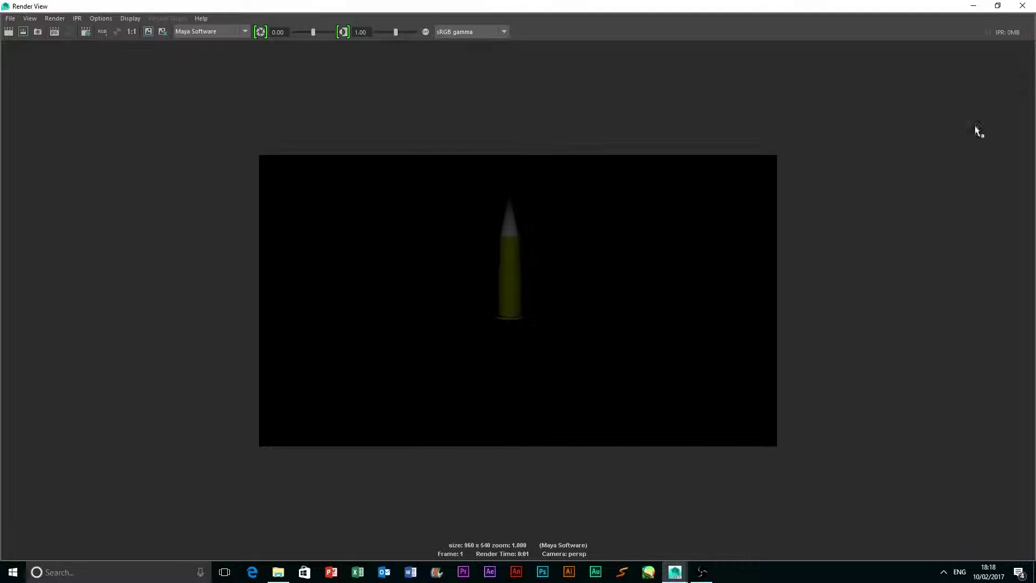
left_click(1022, 6)
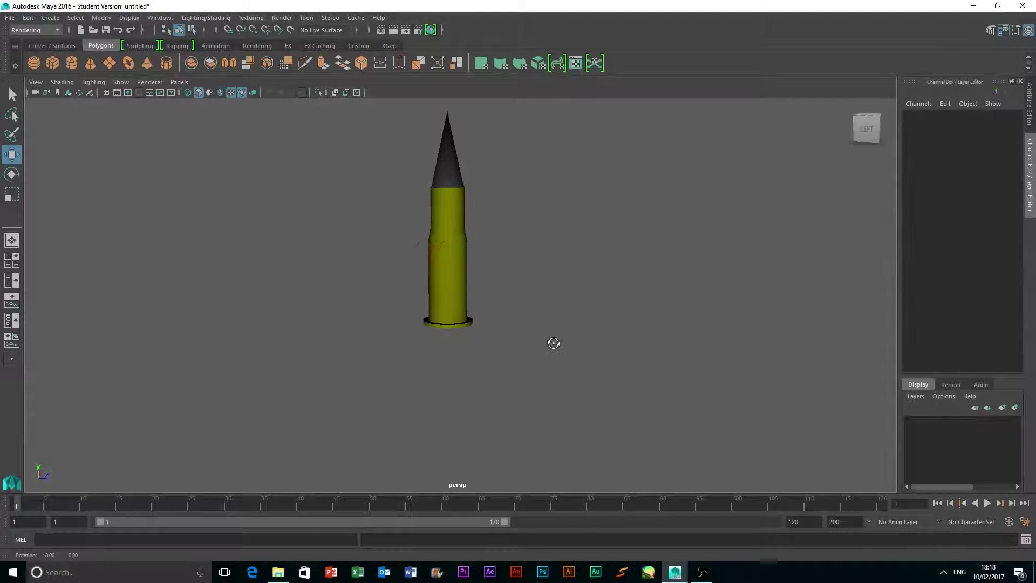
Show the perspective view's grid again and try rotating BulletBottom about its vertical axis
left_click(107, 93)
left_click_drag(702, 319, 655, 326, "alt")
left_click(466, 341)
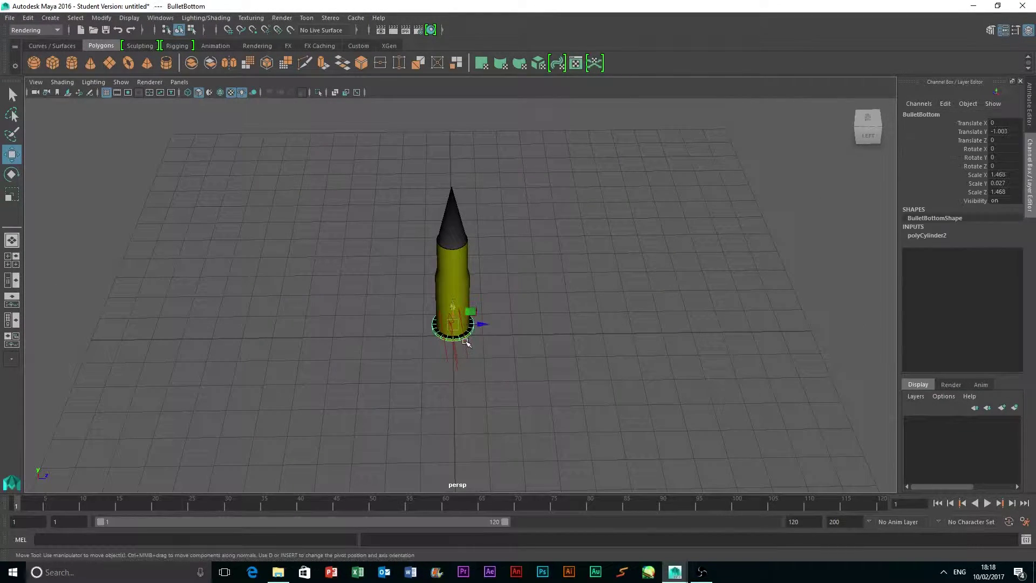
key("e")
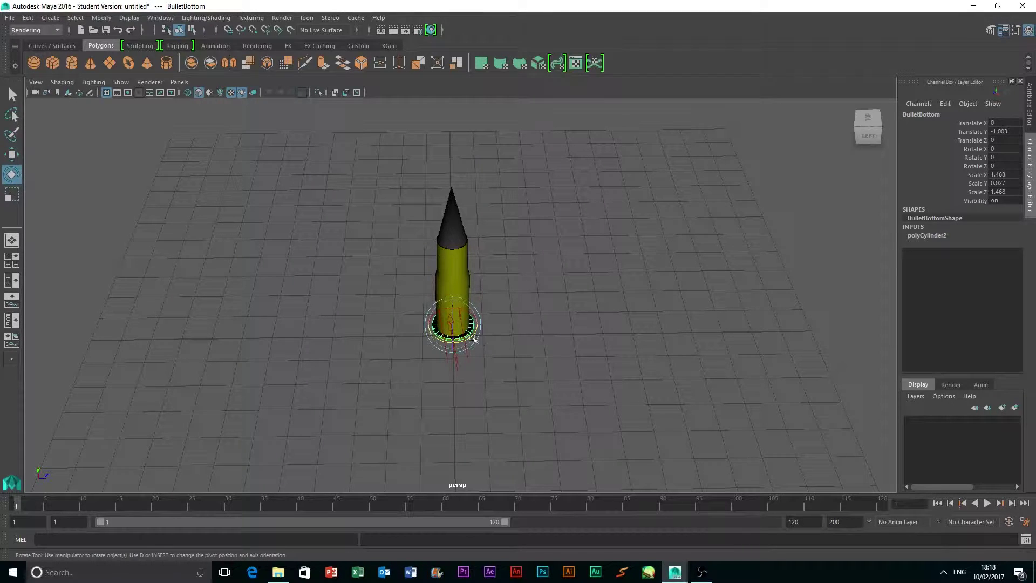
left_click_drag(469, 336, 470, 337)
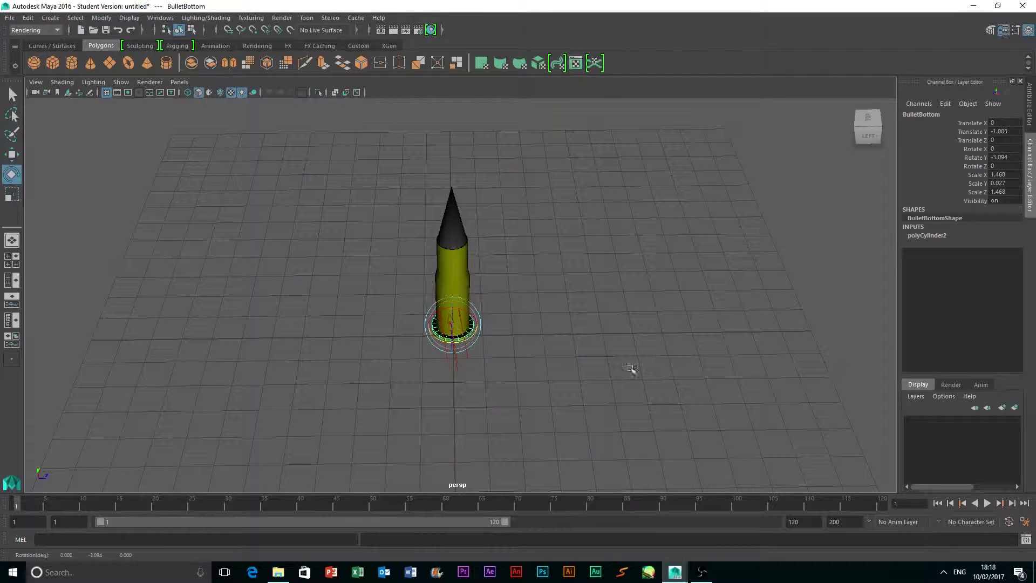
left_click(598, 369)
left_click_drag(545, 398, 519, 377, "alt")
key("ctrl+z")
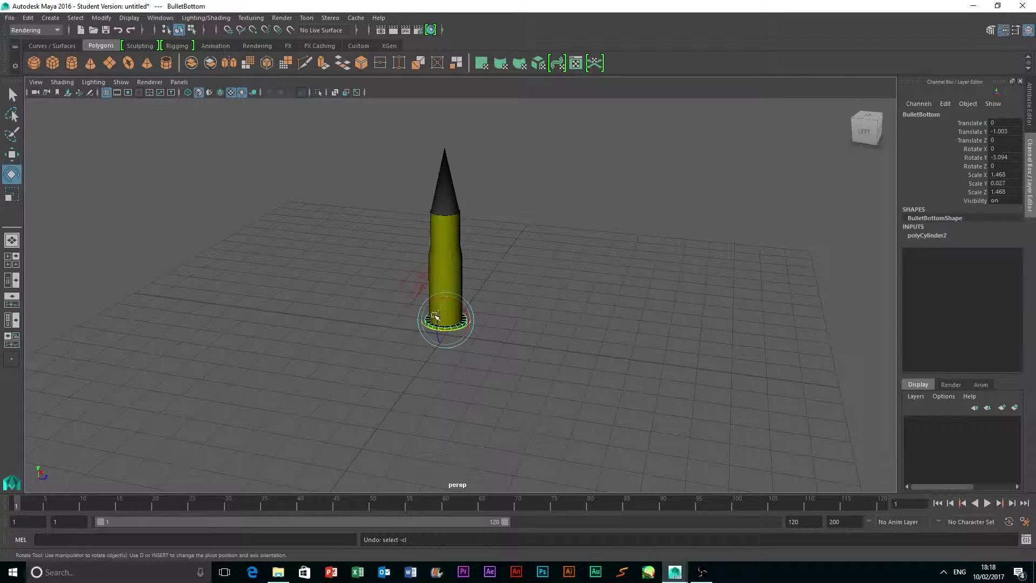
left_click(423, 300)
left_click_drag(425, 298, 428, 283)
left_click(610, 377)
left_click_drag(610, 378, 583, 342, "alt")
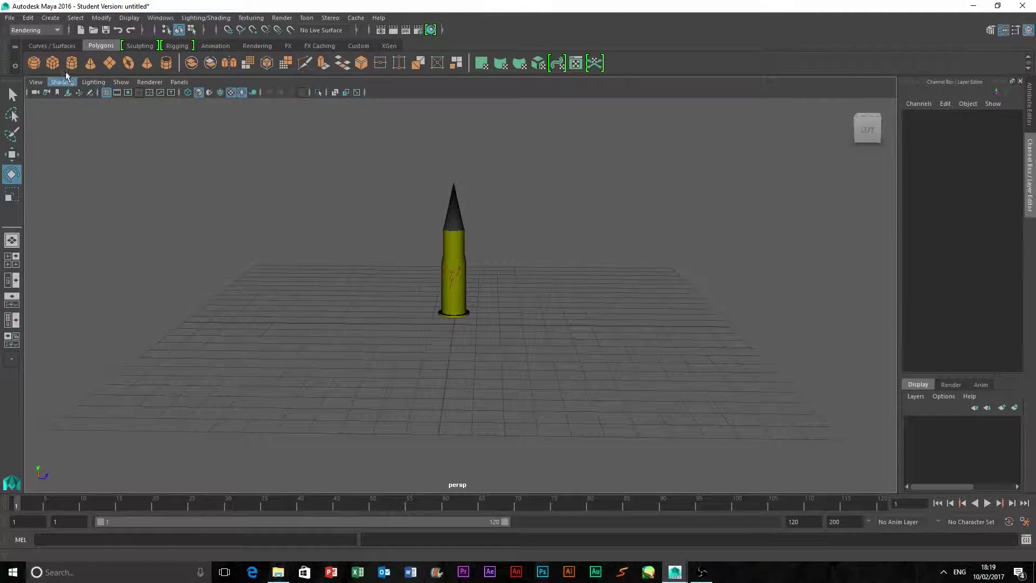
Create a single camera at the scene origin
left_click(50, 18)
mouse_move(72, 89)
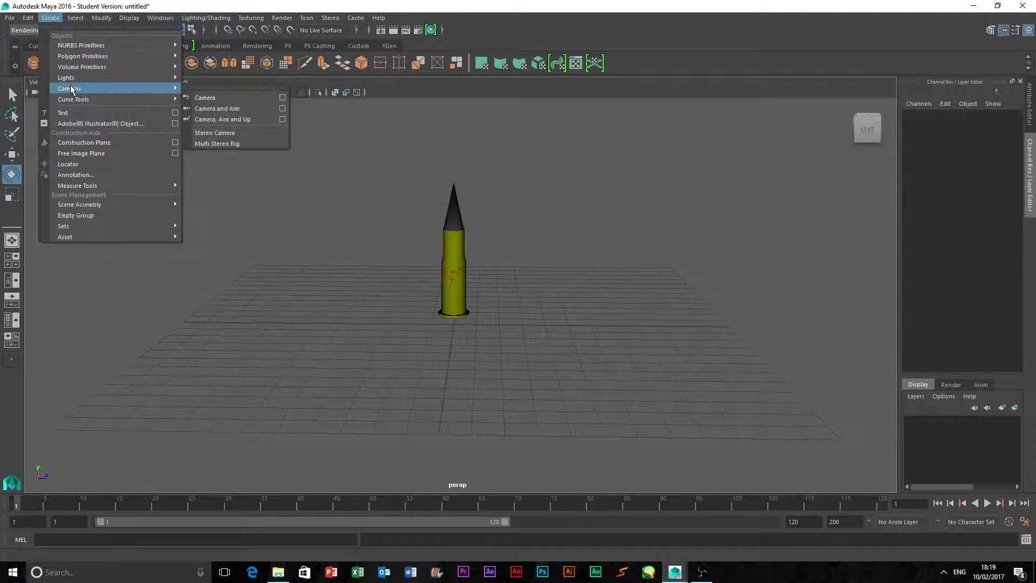
left_click(218, 100)
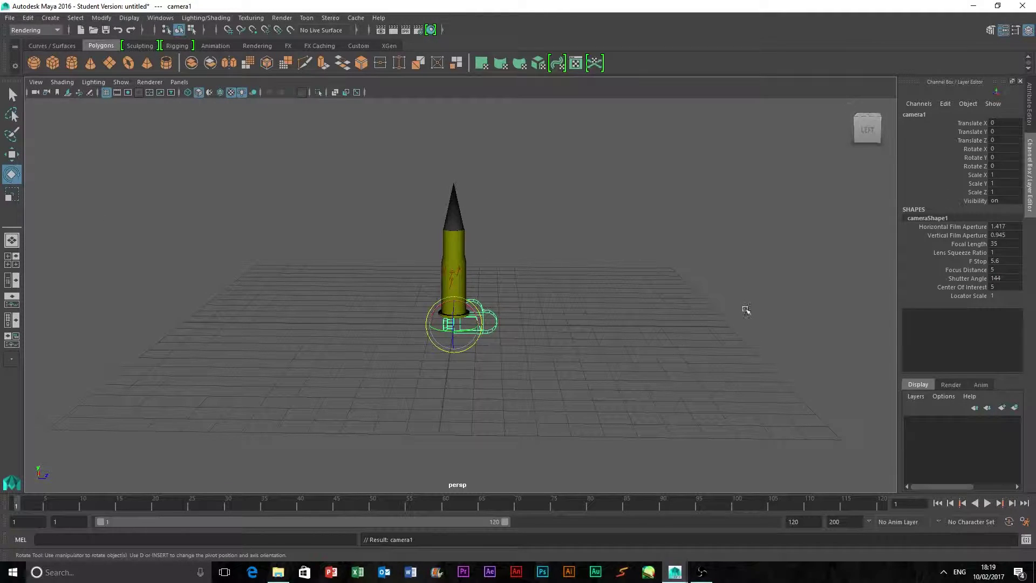
Rotate the new camera about its vertical axis and set its Rotate Y to 90
left_click_drag(480, 332, 434, 338)
double_click(1003, 157)
type("90")
key("Return")
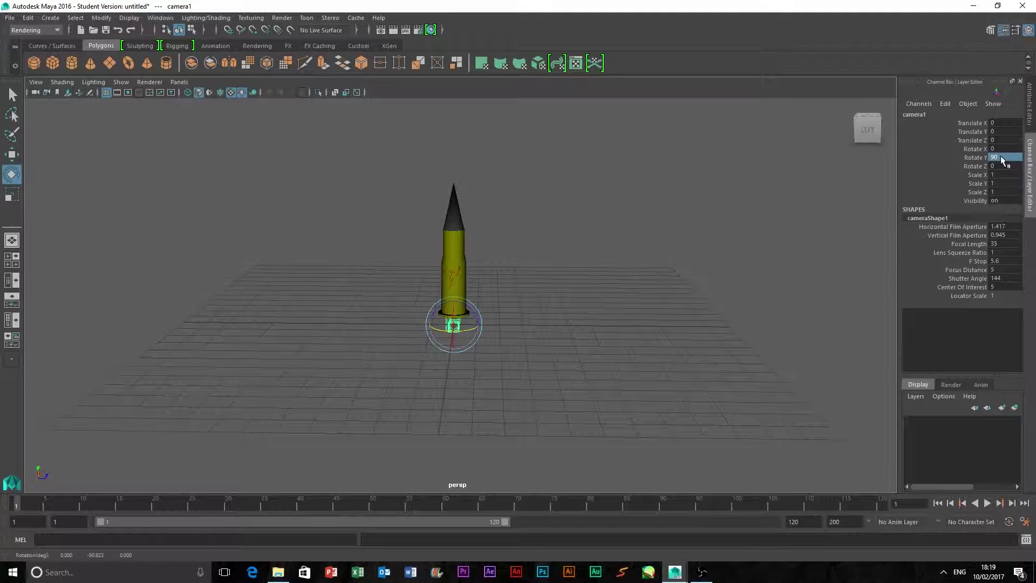
Set the camera's Rotate Y to -90
double_click(1002, 157)
type("-90")
key("Return")
Move the camera behind the light to about -10.17 in X and 2.86 in Y, facing the bullet
key("w")
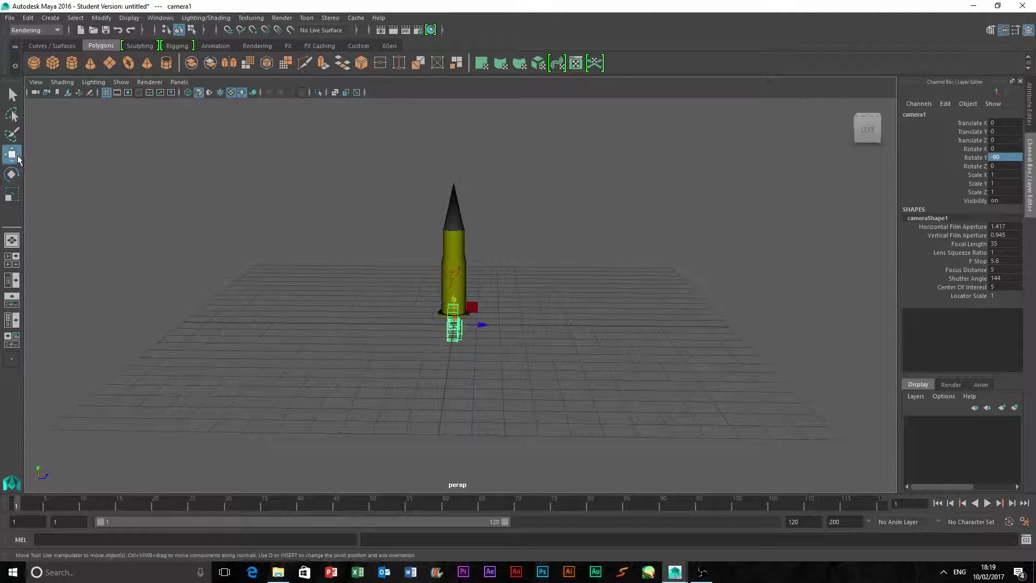
left_click_drag(583, 391, 217, 230, "alt")
left_click(302, 378)
left_click_drag(302, 378, 460, 390, "alt")
scroll(460, 390, "down", 3)
Switch to the four-view layout and replace the front view with camera1's view, showing textures and scene lighting
key("space")
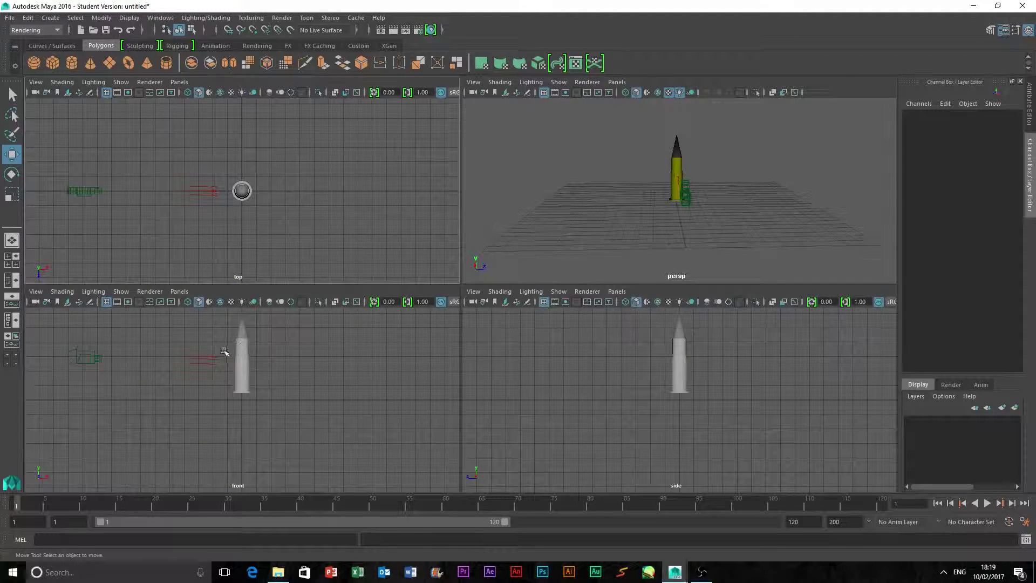
left_click(179, 291)
mouse_move(267, 302)
left_click(302, 303)
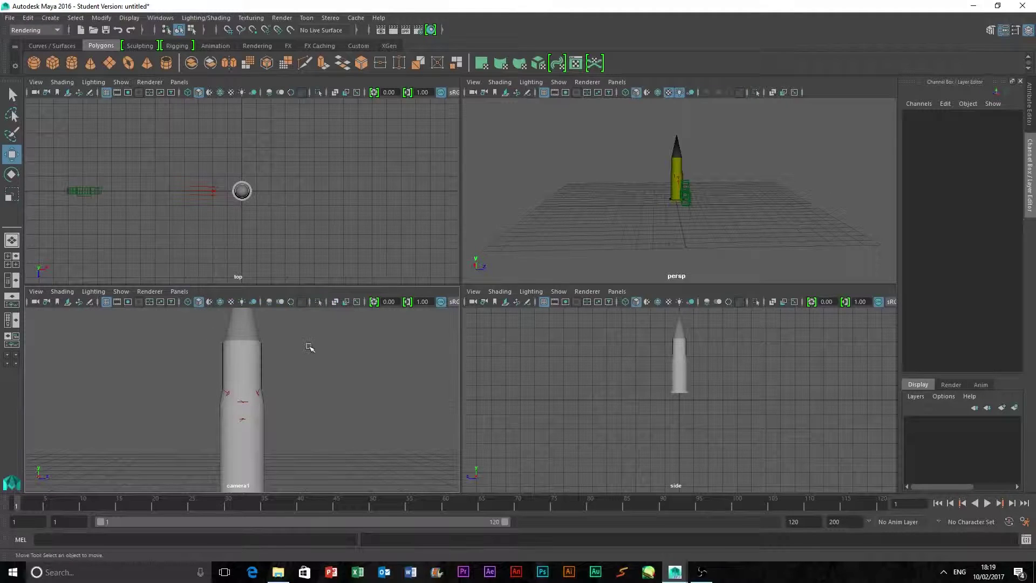
left_click(231, 302)
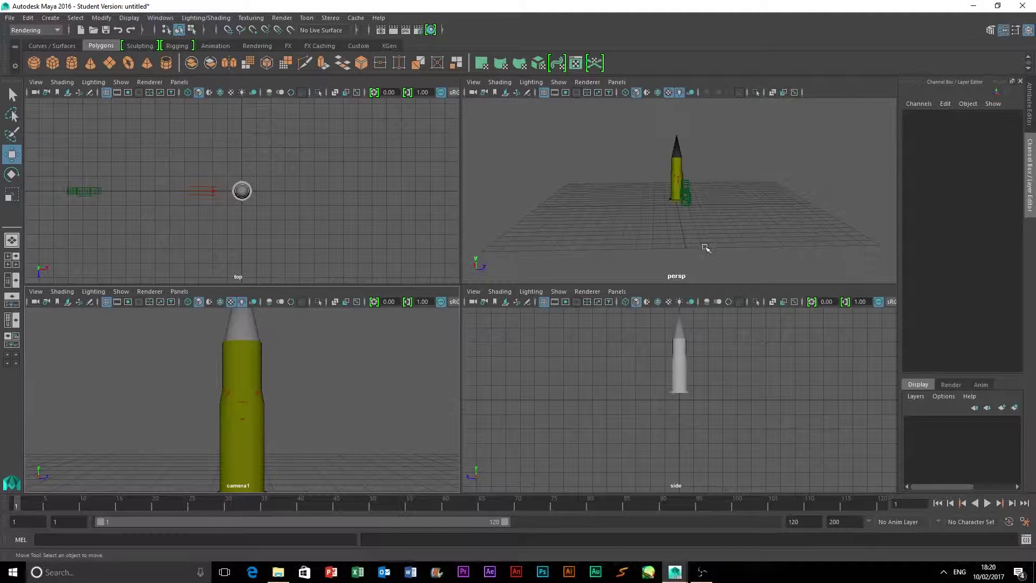
Move camera1 back from the bullet to about -16.29 in X
left_click(687, 198)
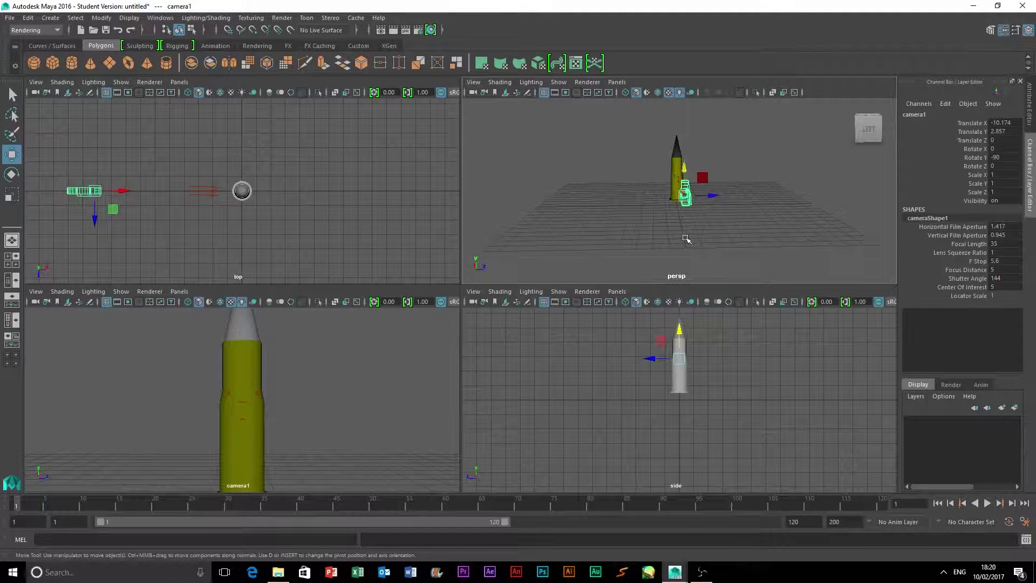
left_click_drag(687, 239, 728, 226, "alt")
left_click_drag(736, 188, 811, 203)
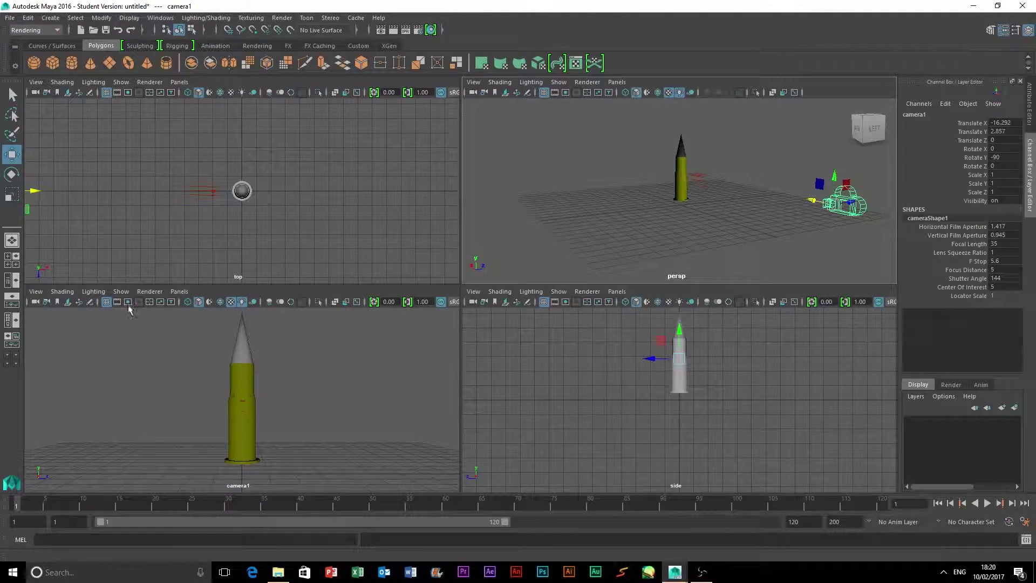
Play the animation to check camera1's framing from the start, and move the camera back to about -17.2 in X
left_click(987, 503)
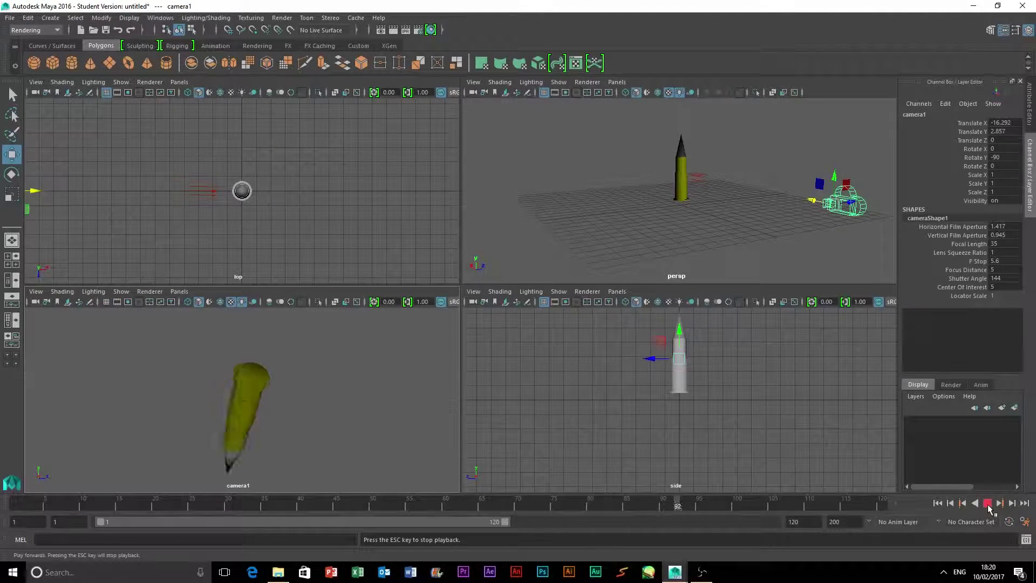
left_click(987, 504)
left_click(938, 503)
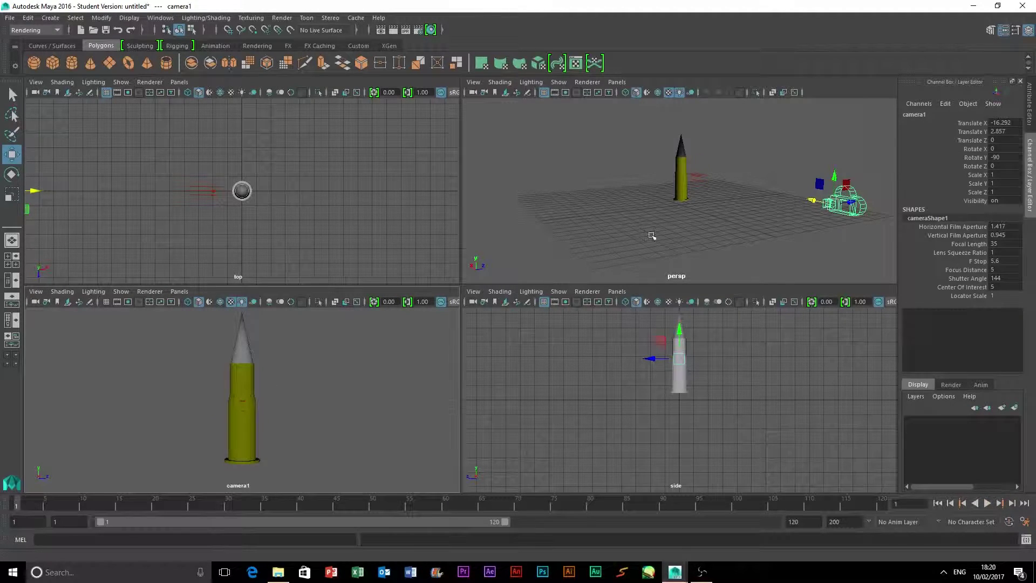
left_click_drag(812, 201, 826, 203)
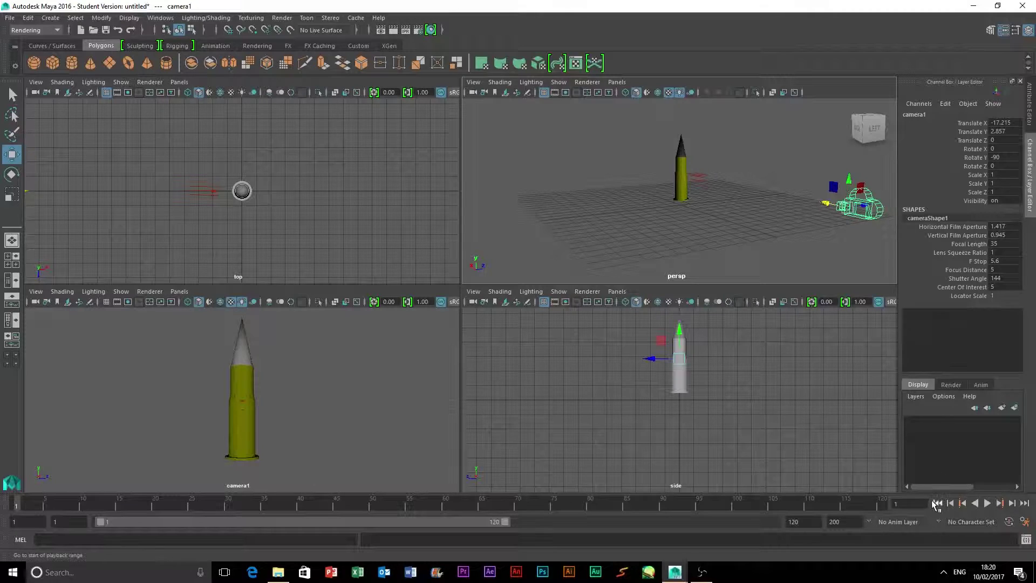
Play the animation from the start to check camera1's view of the spinning bullet, and return to the first frame
left_click(988, 503)
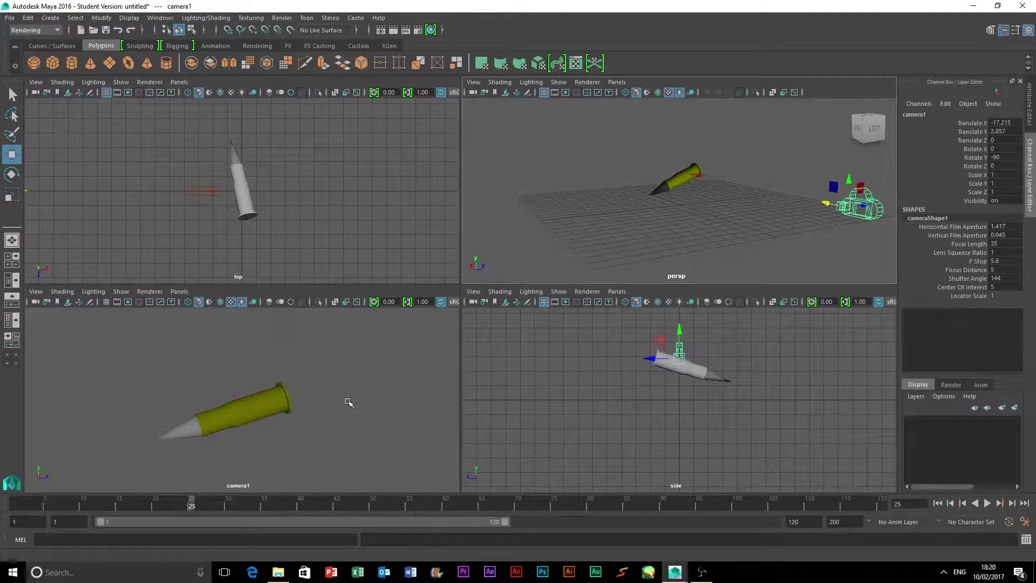
left_click(938, 503)
left_click(988, 504)
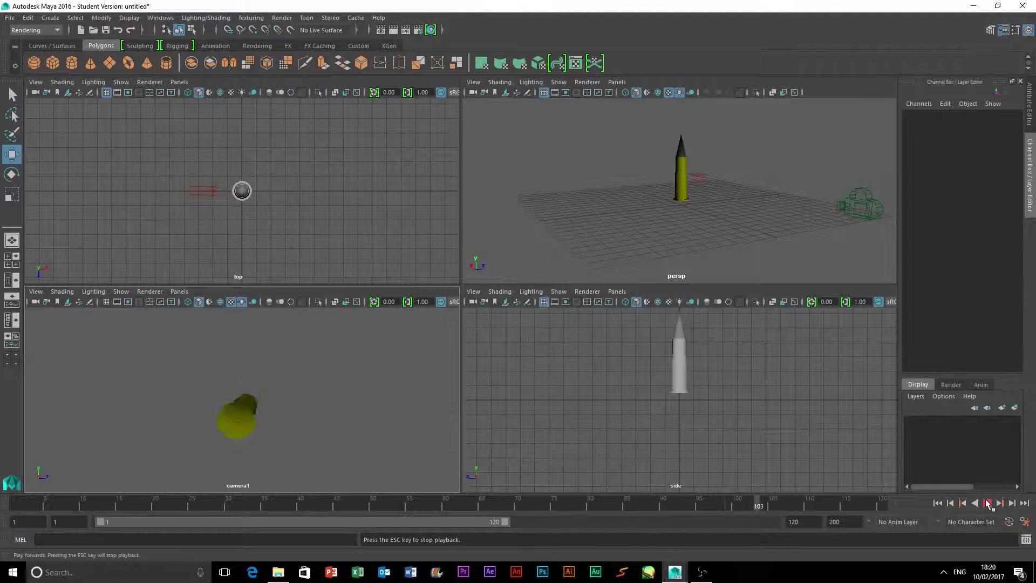
left_click(938, 503)
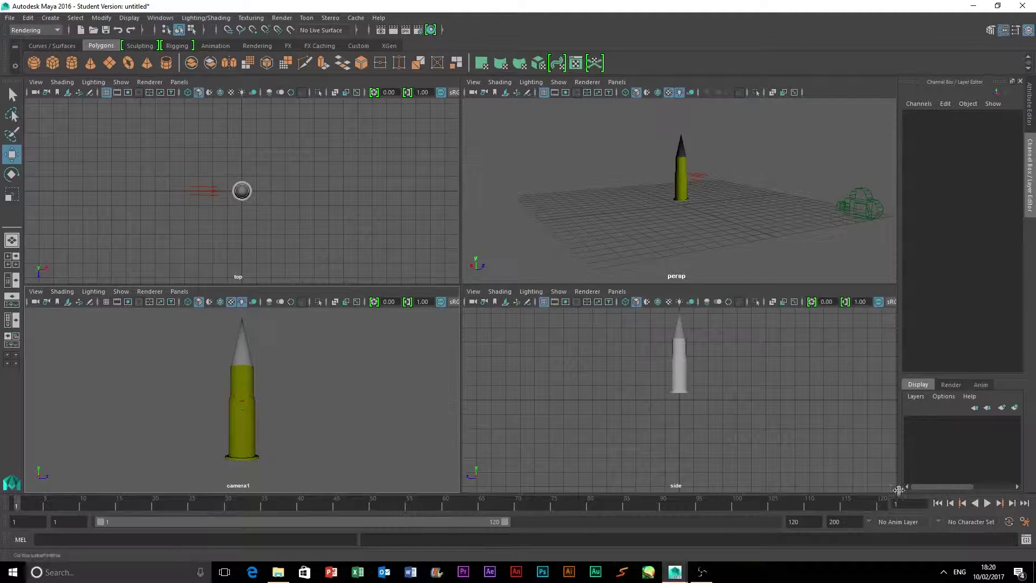
In the render settings, set the image format to Targa (tga) and the frame/animation extension to name.#.ext
key("space")
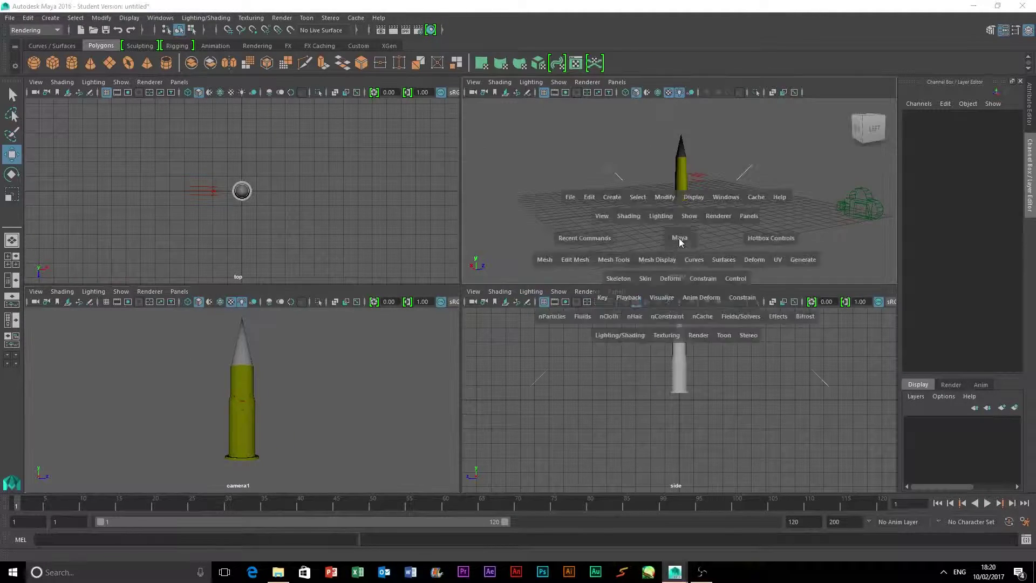
left_click_drag(646, 387, 462, 103, "alt")
left_click(418, 31)
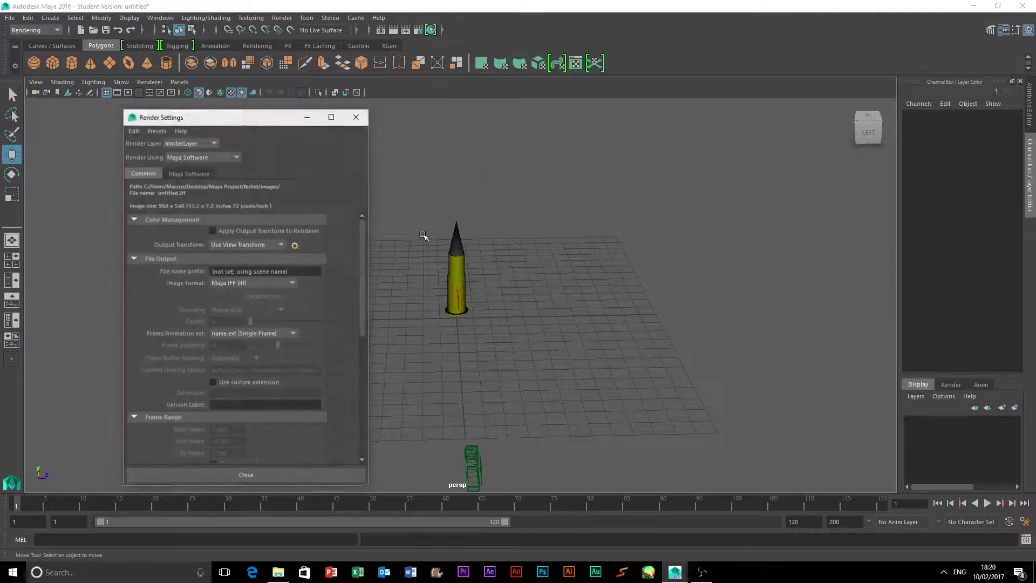
left_click(250, 283)
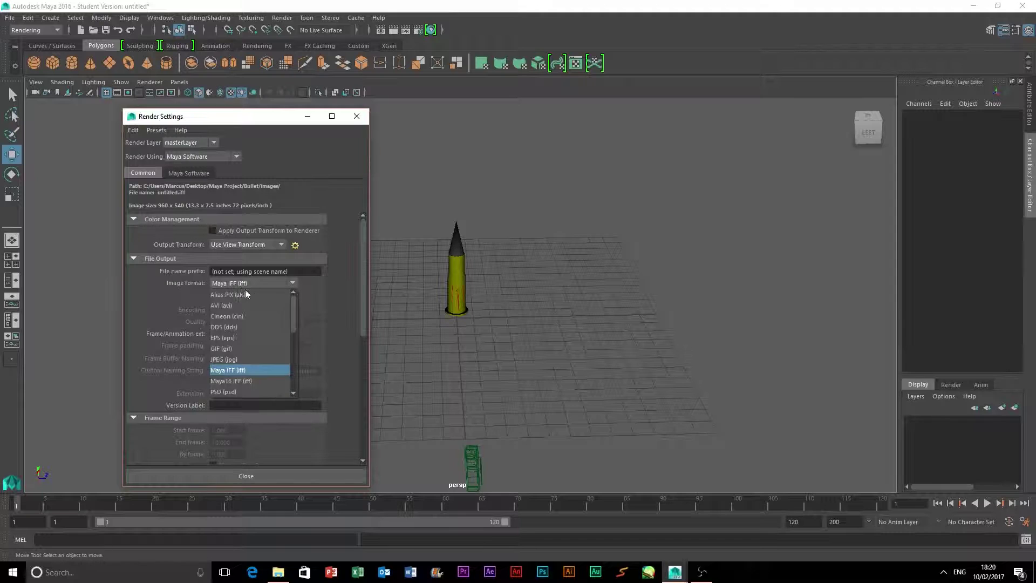
scroll(235, 373, "down", 3)
scroll(253, 334, "up", 1)
scroll(241, 379, "up", 2)
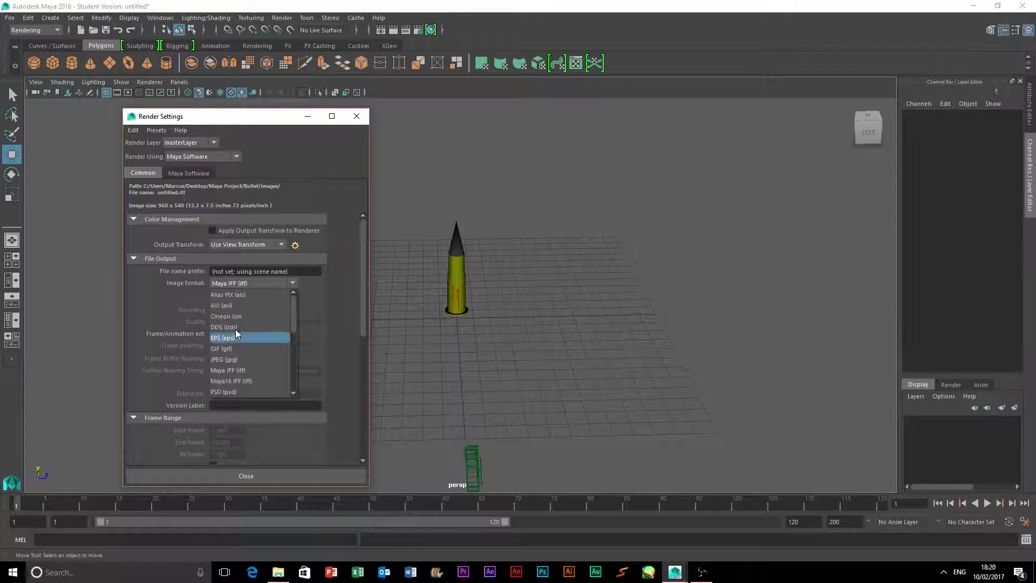
scroll(238, 335, "down", 2)
left_click(231, 360)
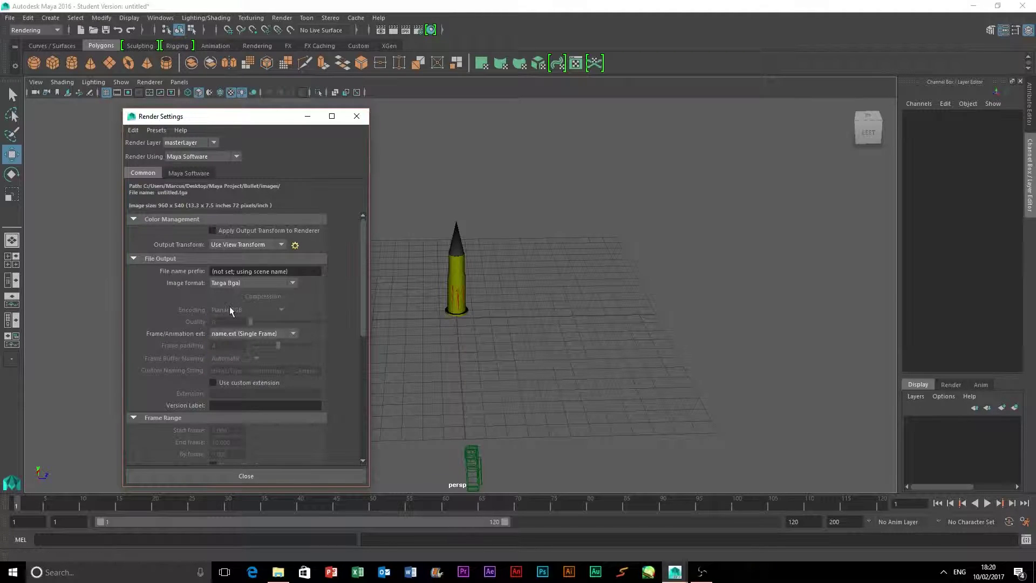
left_click(242, 334)
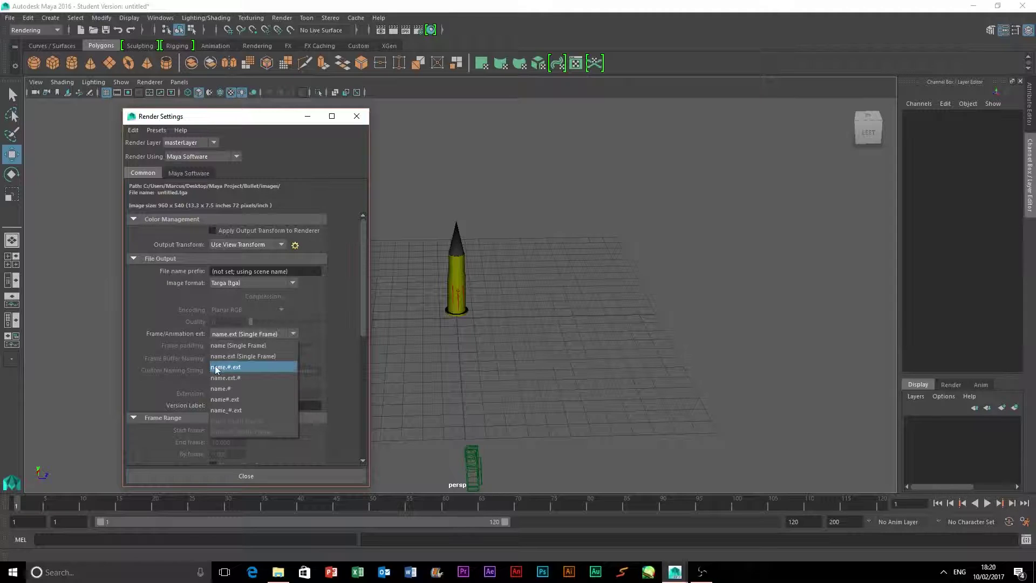
left_click(231, 368)
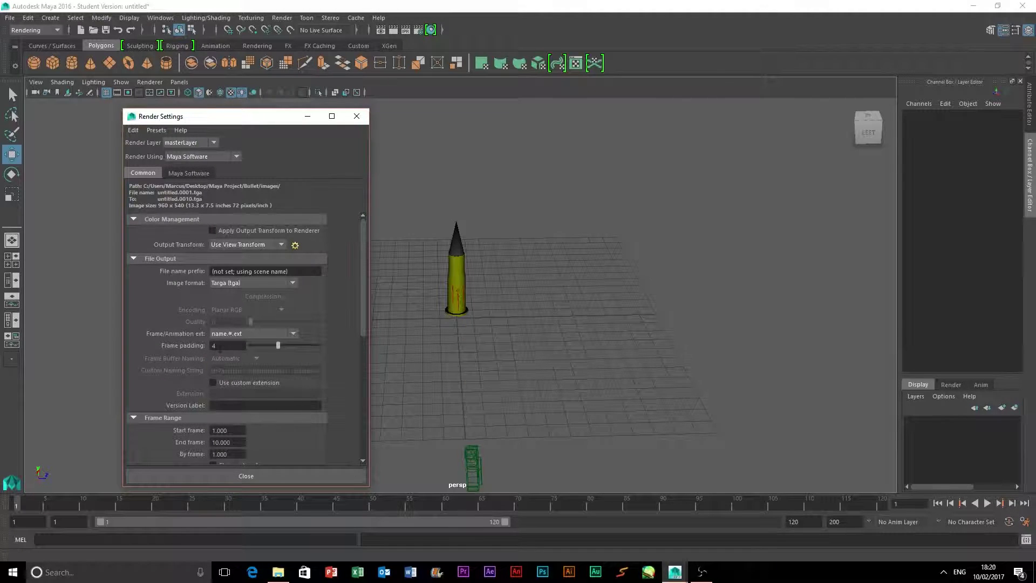
Set the render's end frame to 200 and choose camera1 as the renderable camera
scroll(229, 345, "down", 4)
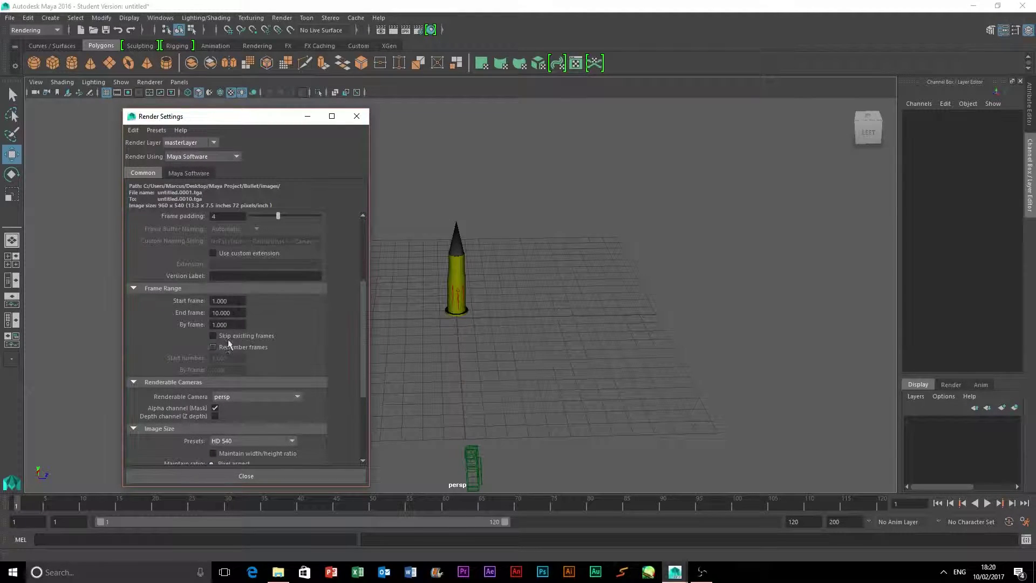
left_click(236, 312)
type("200")
key("Return")
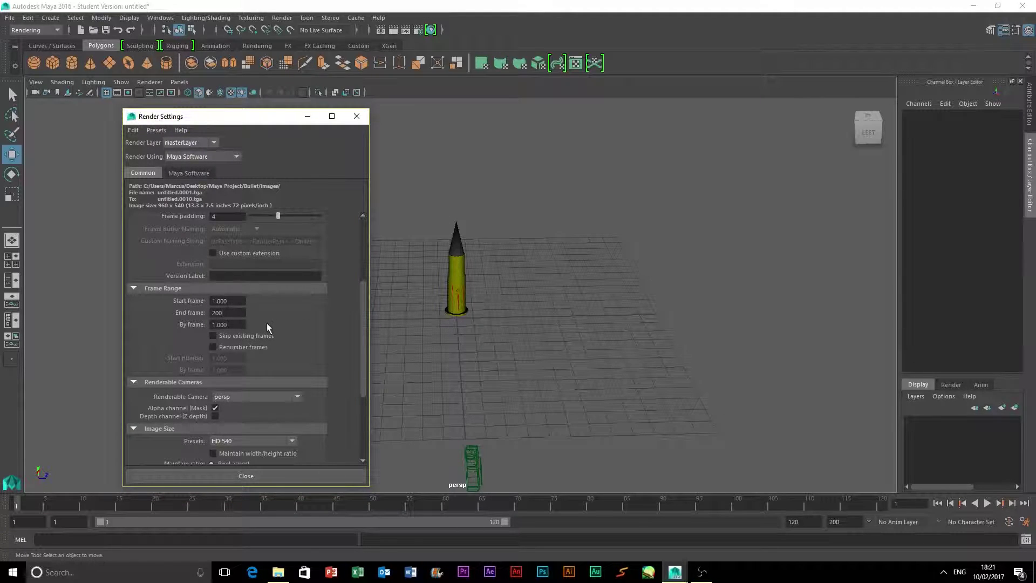
left_click(218, 396)
left_click(229, 426)
scroll(247, 394, "down", 3)
scroll(210, 306, "up", 1)
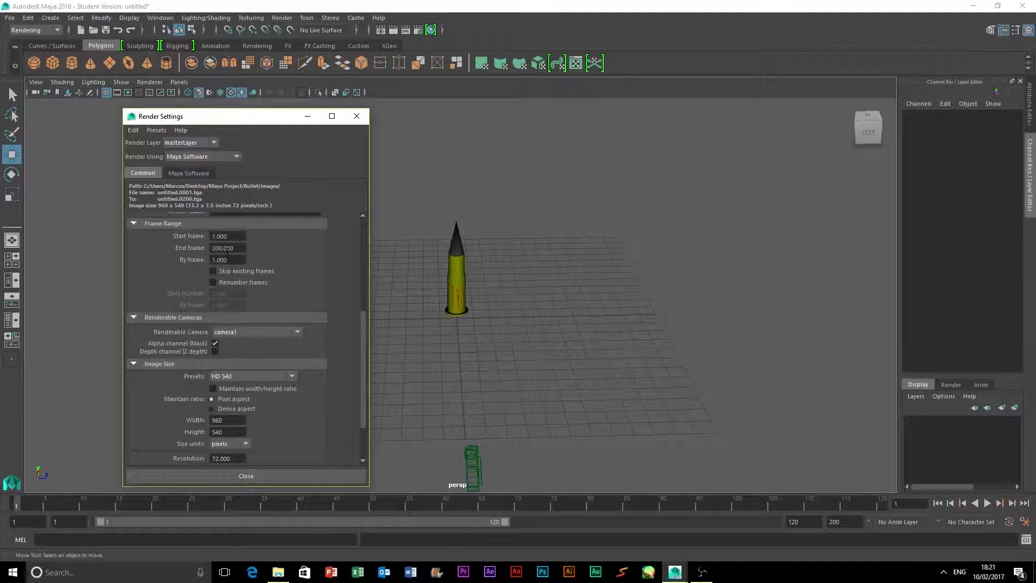
Set the render's image size to the HD 1080 preset
left_click(228, 377)
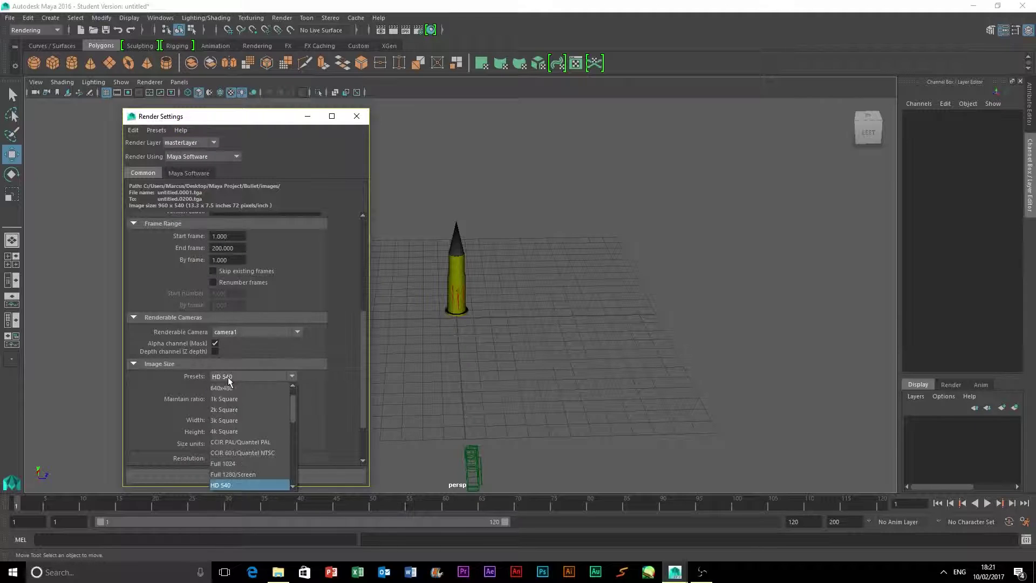
left_click(229, 442)
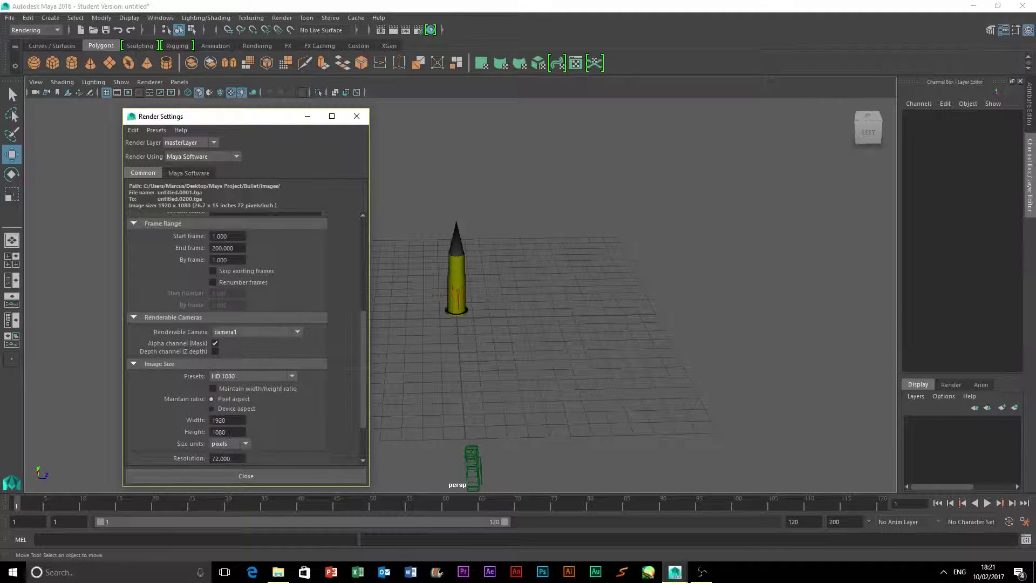
scroll(303, 364, "down", 2)
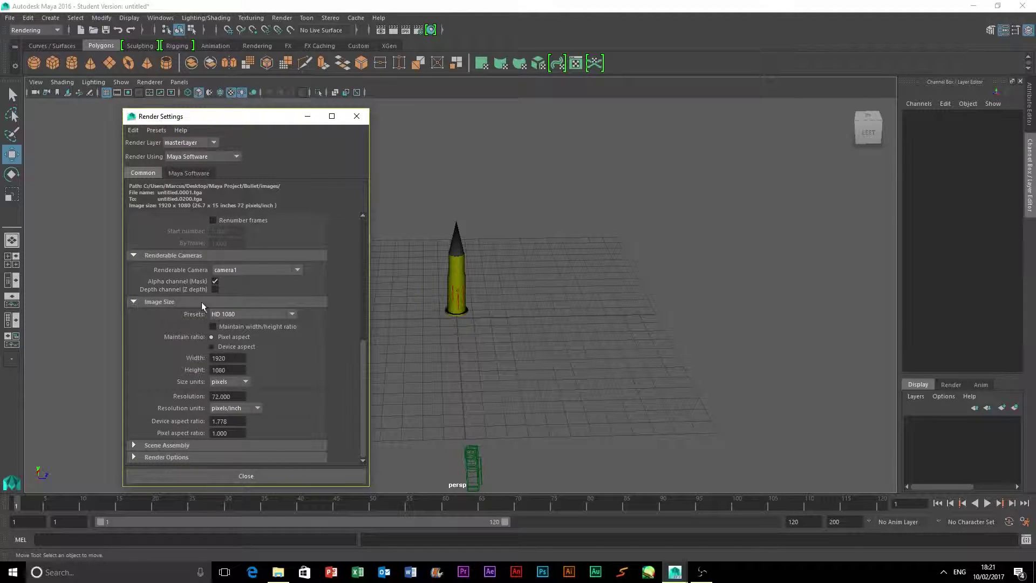
scroll(256, 347, "up", 4)
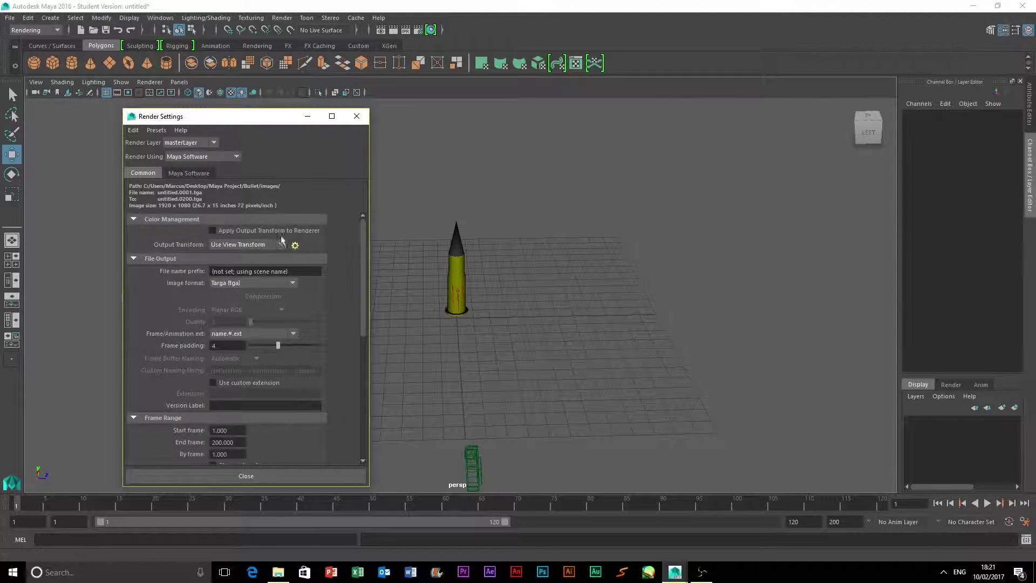
Enable raytracing in the Maya Software renderer's raytracing quality options
left_click(188, 173)
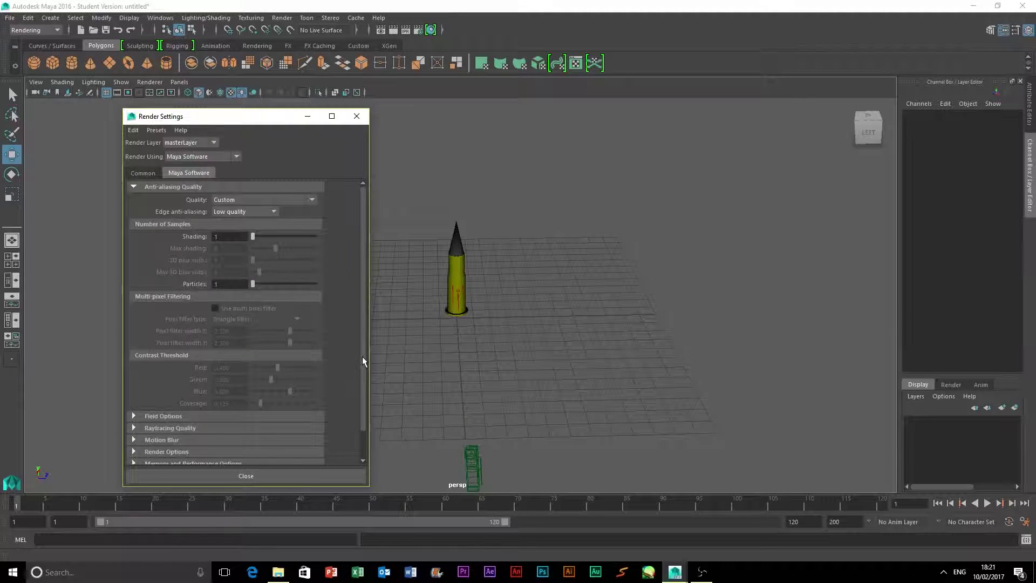
scroll(161, 410, "down", 1)
left_click(137, 398)
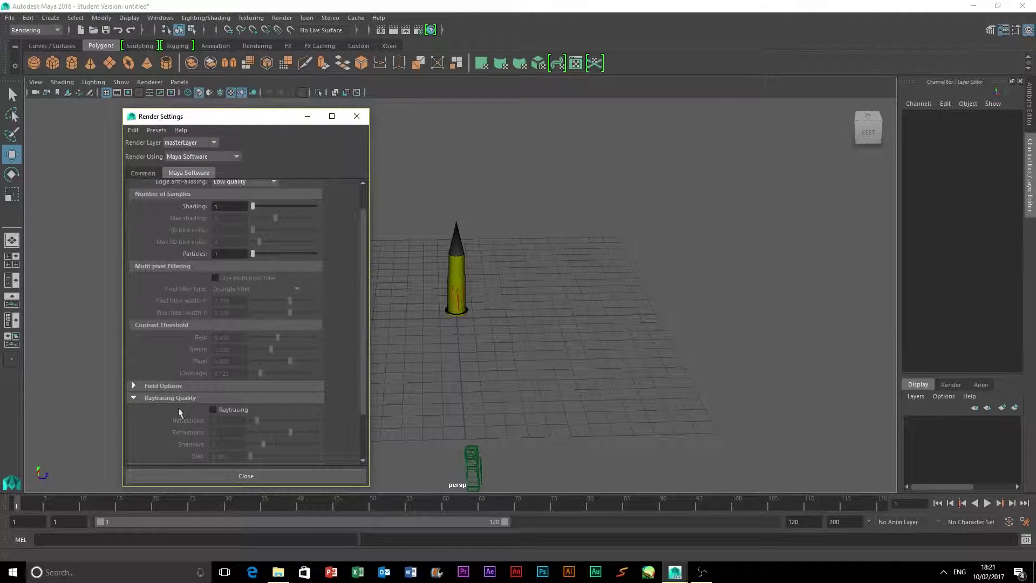
left_click(213, 410)
left_click(133, 398)
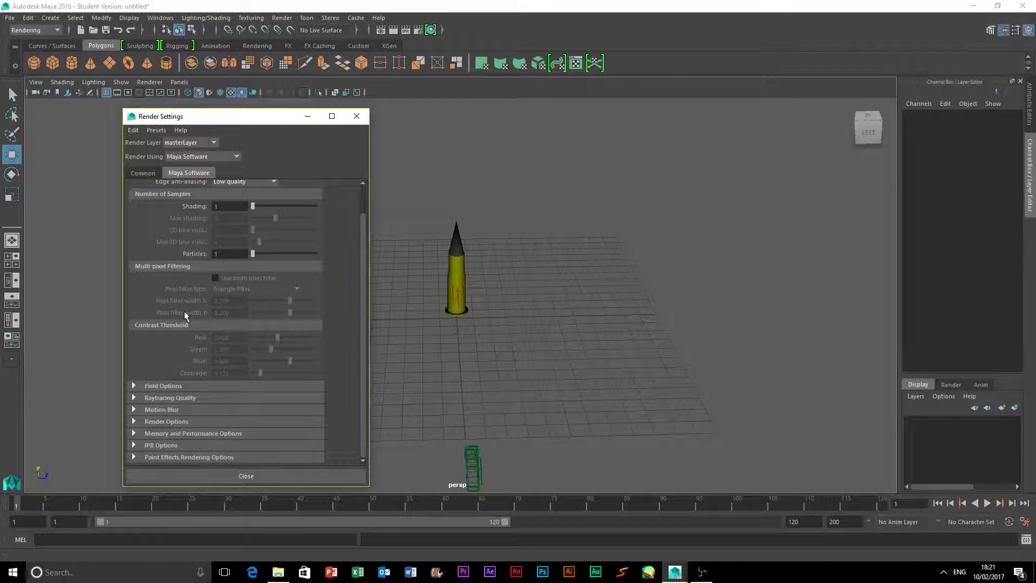
Set the Maya Software anti-aliasing quality to Production quality
scroll(183, 294, "up", 1)
left_click(231, 200)
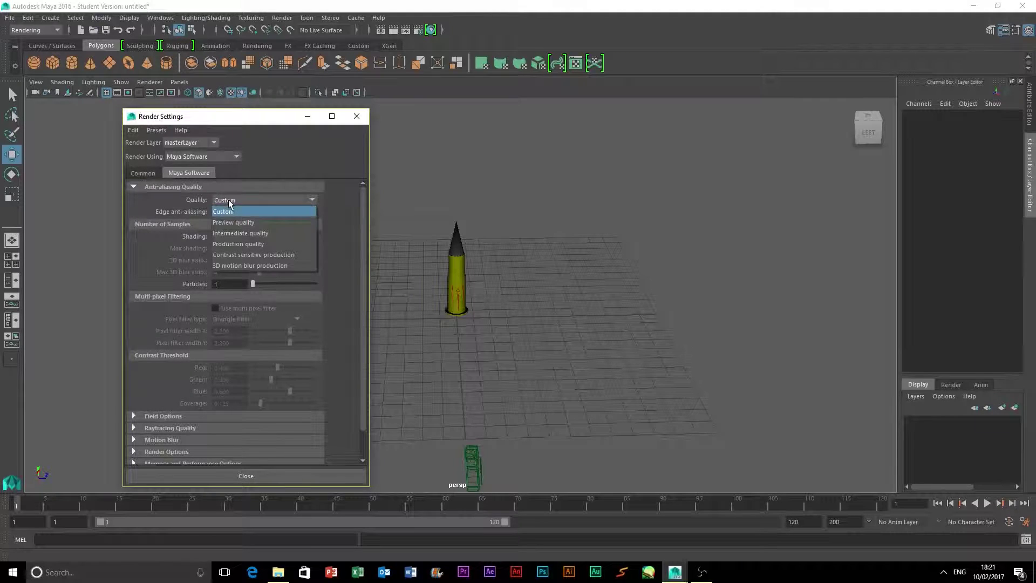
left_click(243, 241)
scroll(151, 395, "down", 1)
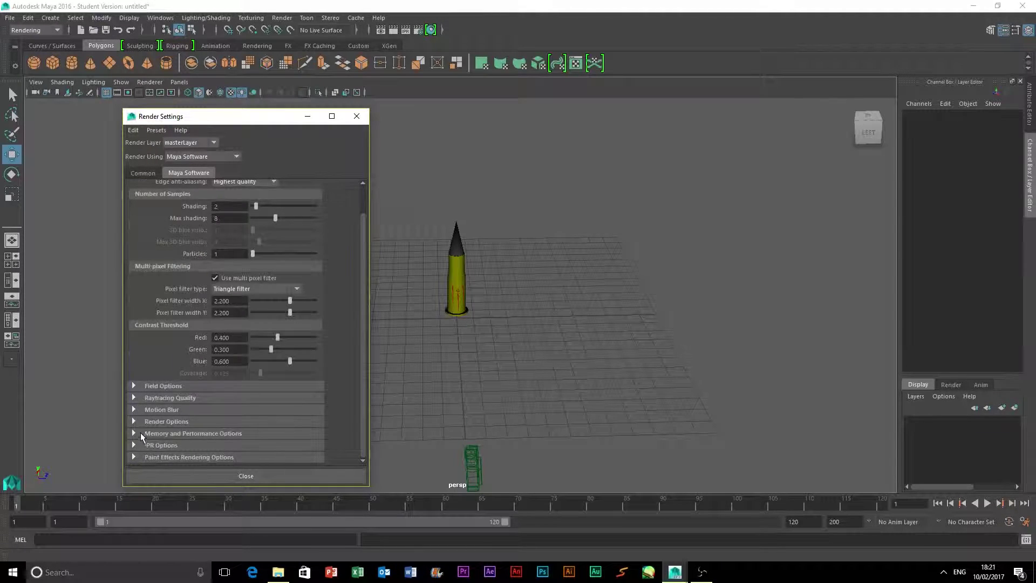
Turn on motion blur for the Maya Software renderer
left_click(133, 409)
scroll(198, 413, "down", 2)
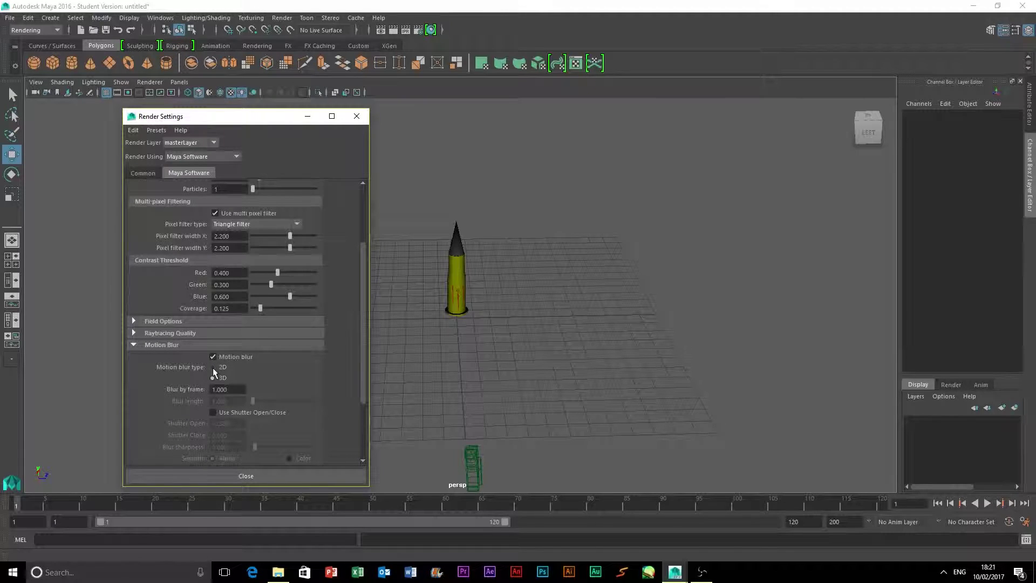
left_click(134, 344)
left_click(133, 397)
left_click(132, 395)
scroll(211, 291, "up", 1)
Review the common render settings from file output to image size and close the render settings window
left_click(143, 173)
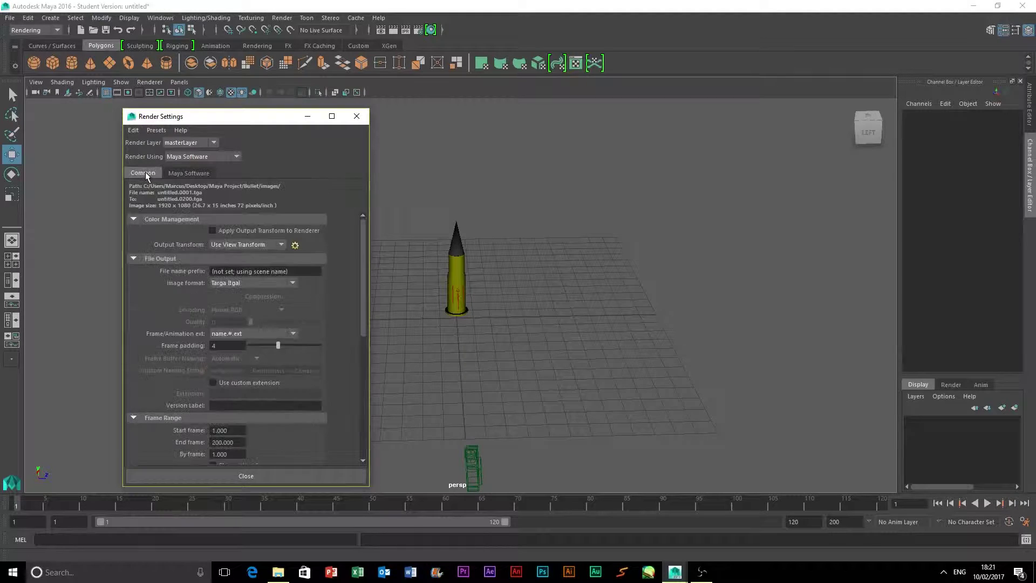
scroll(243, 450, "down", 5)
scroll(246, 452, "up", 5)
left_click(257, 475)
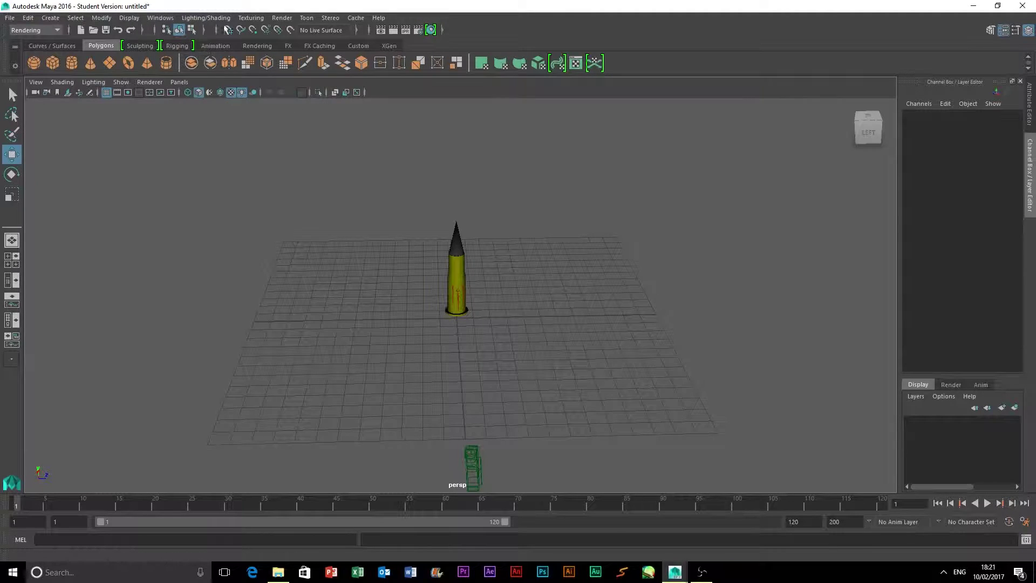
Batch render the bullet animation to an image sequence
left_click(281, 18)
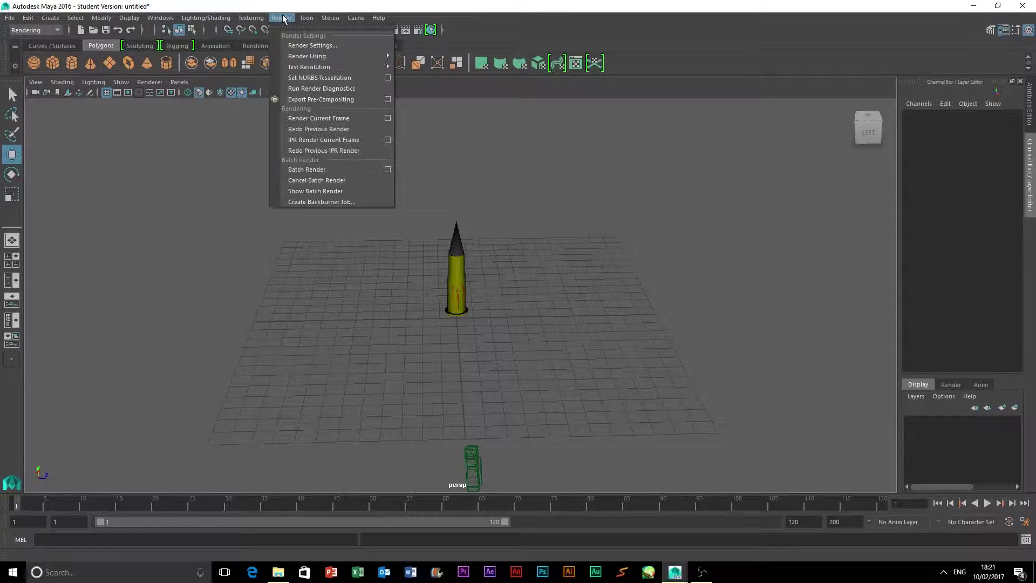
left_click(309, 169)
left_click(504, 296)
key("w")
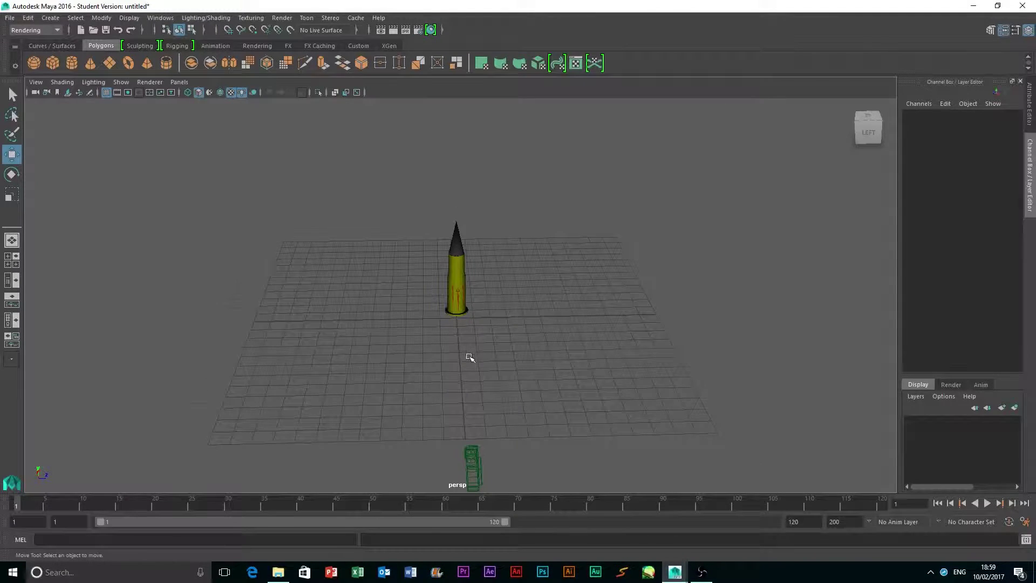
scroll(469, 356, "up", 5)
left_click_drag(676, 432, 567, 398, "alt")
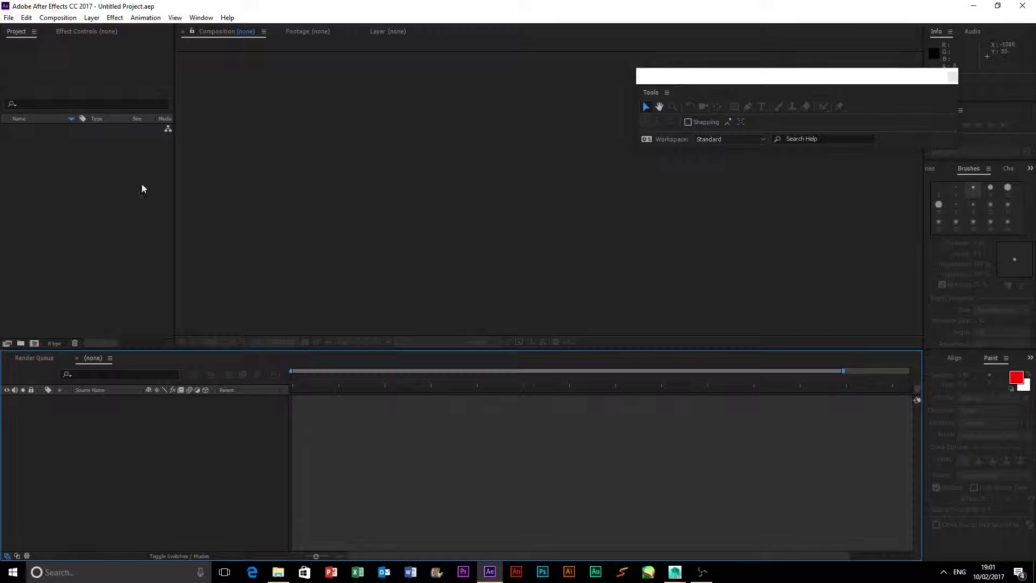
In After Effects, import the rendered untitled.[0001-0200].tga sequence with Straight - Unmatted alpha and create a composition from it
left_click(8, 17)
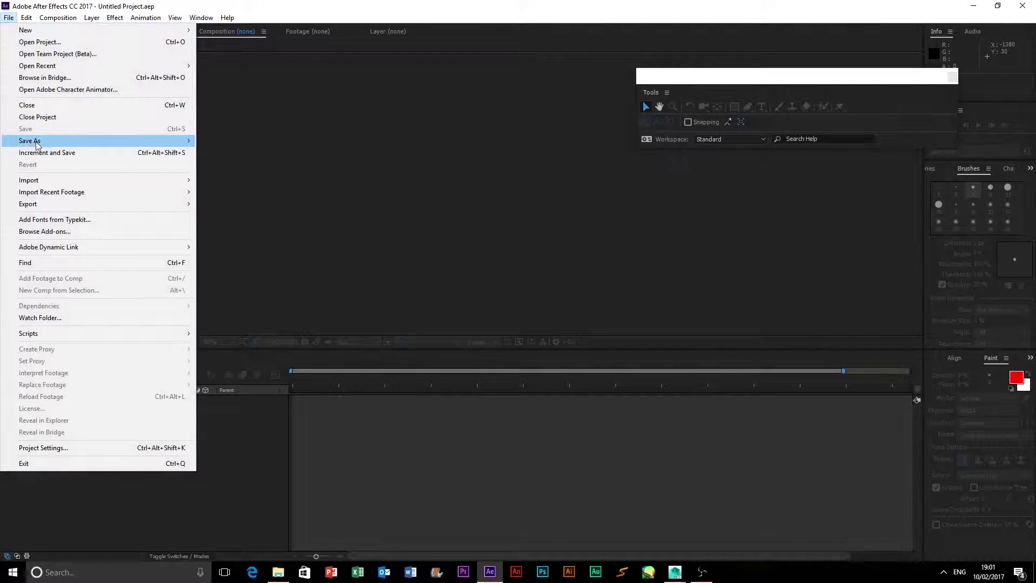
mouse_move(38, 180)
left_click(221, 179)
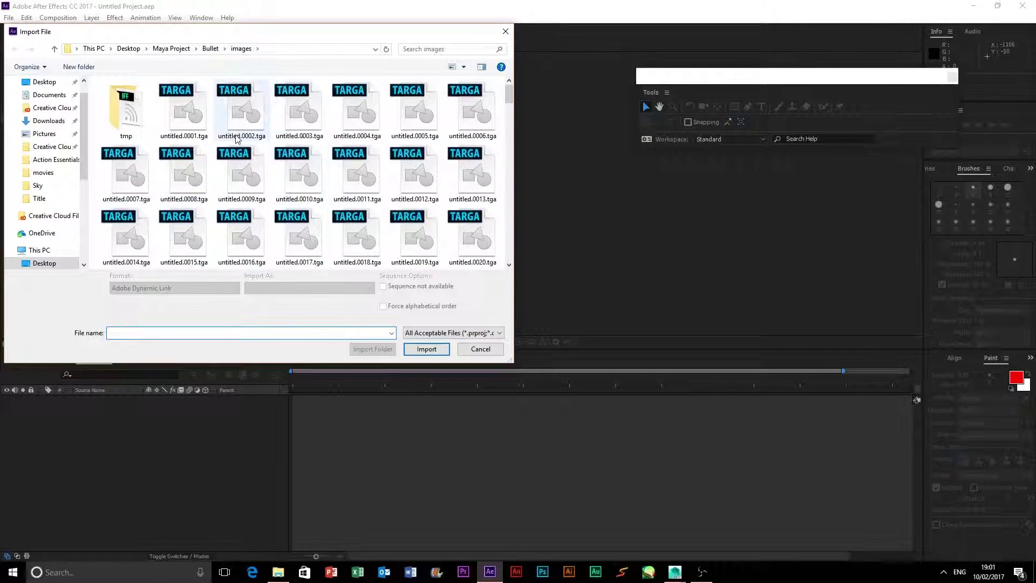
double_click(175, 124)
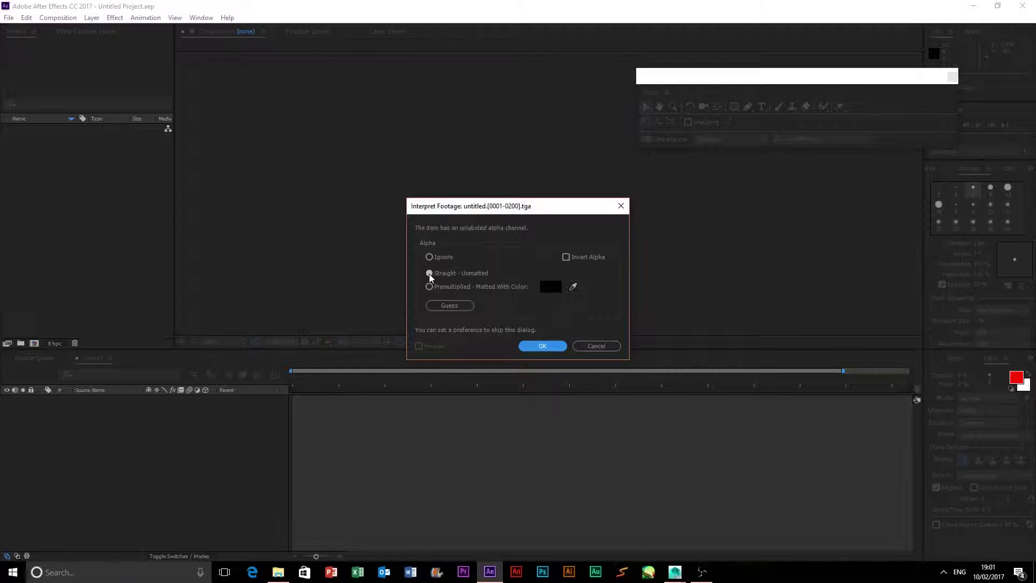
left_click(531, 346)
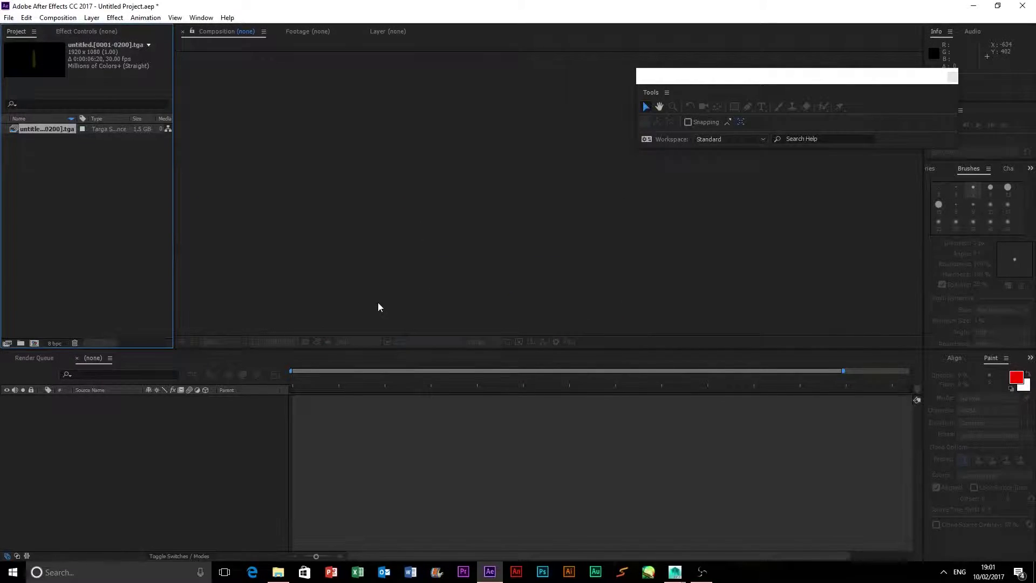
left_click_drag(58, 134, 34, 344)
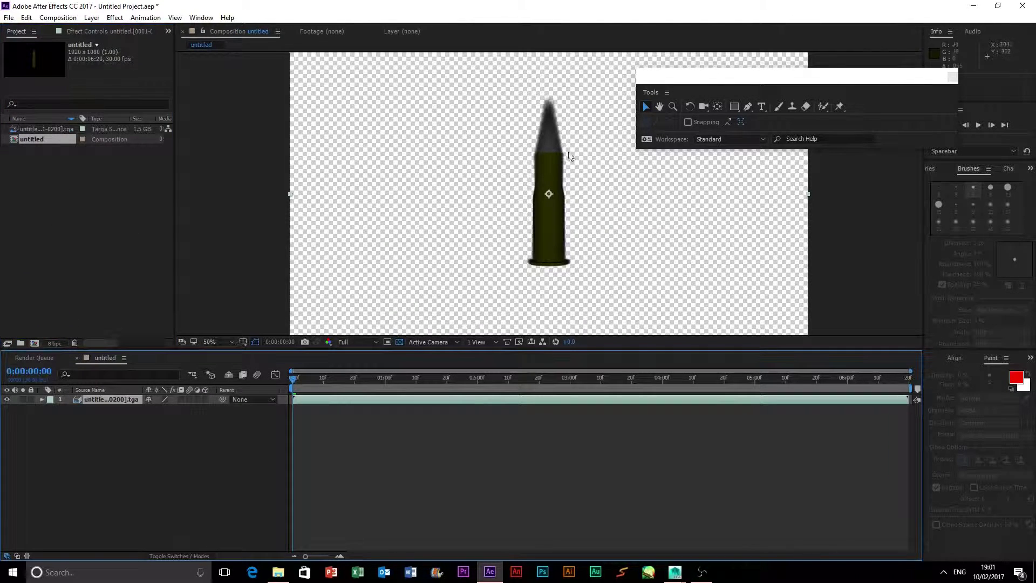
Toggle the transparency grid behind the bullet to check its alpha, leaving the grid off, and preview the composition
left_click(399, 342)
left_click(400, 342)
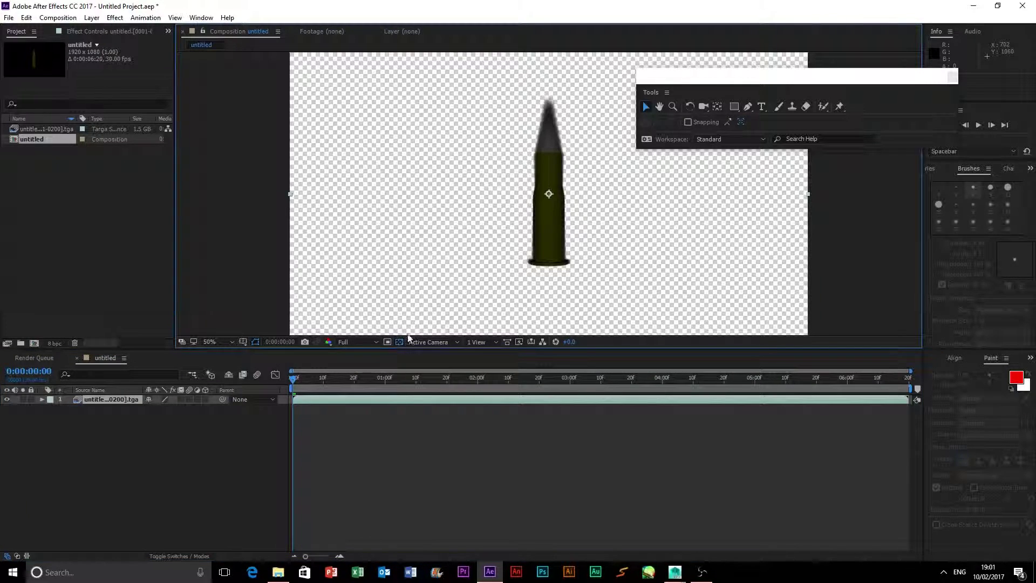
left_click(399, 342)
left_click(399, 342)
left_click(400, 342)
left_click(978, 125)
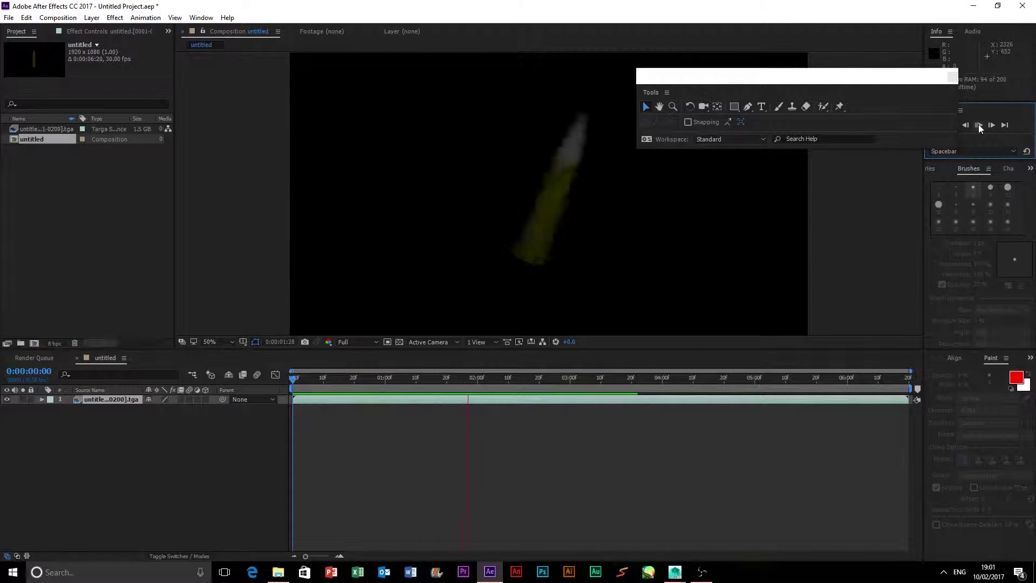
Replay the composition preview, stop it, and move the floating Tools panel clear of the playback controls
left_click(978, 124)
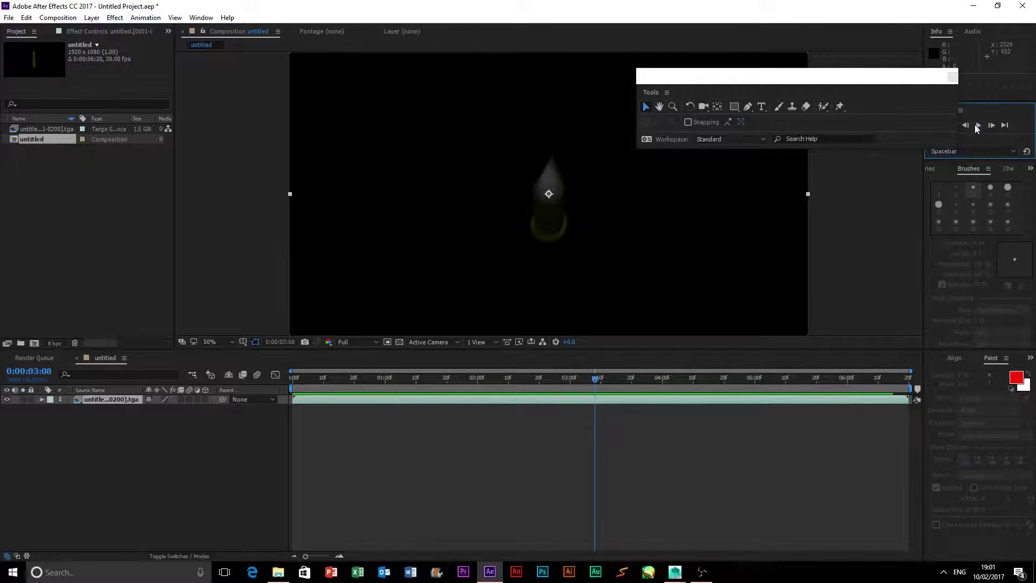
left_click(978, 125)
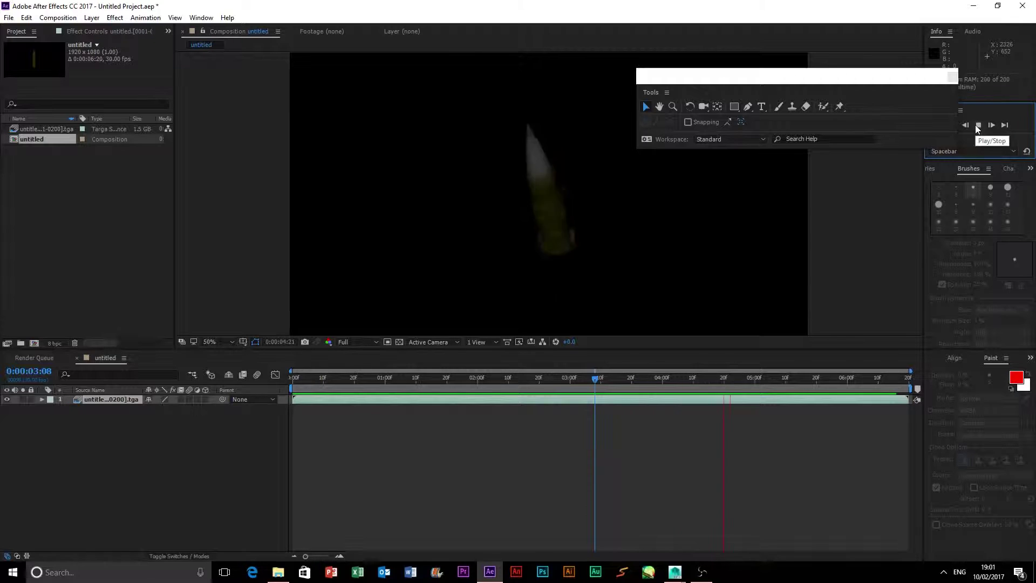
left_click(978, 126)
left_click_drag(914, 80, 833, 22)
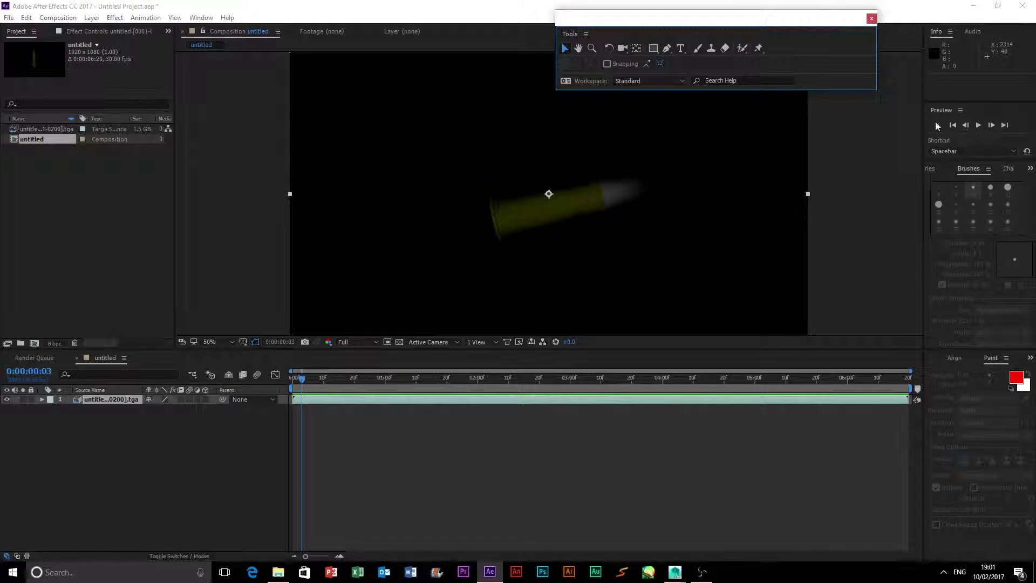
Return to the first frame and enable motion blur on the Targa sequence layer
left_click(953, 125)
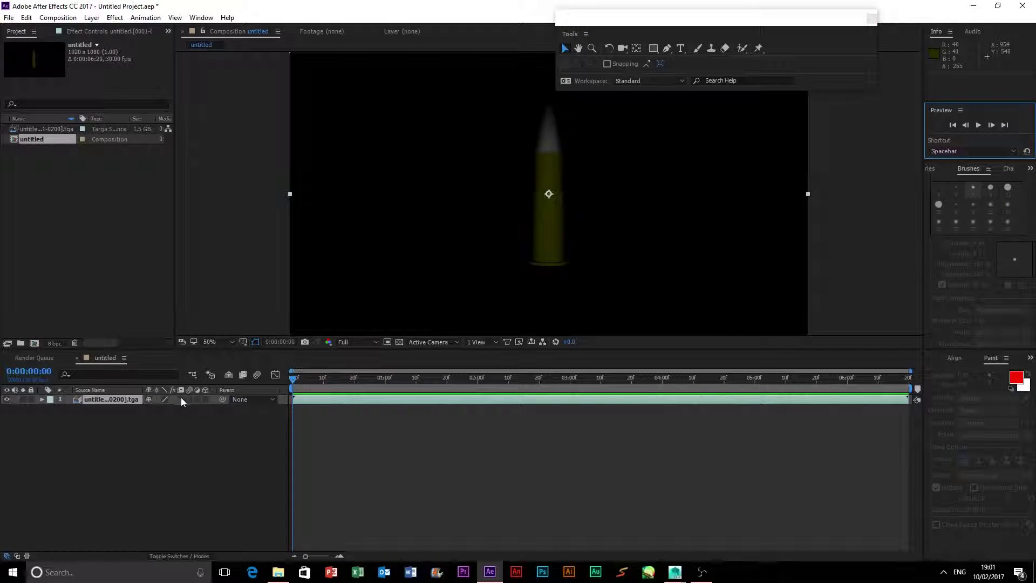
left_click(194, 399)
left_click(189, 399)
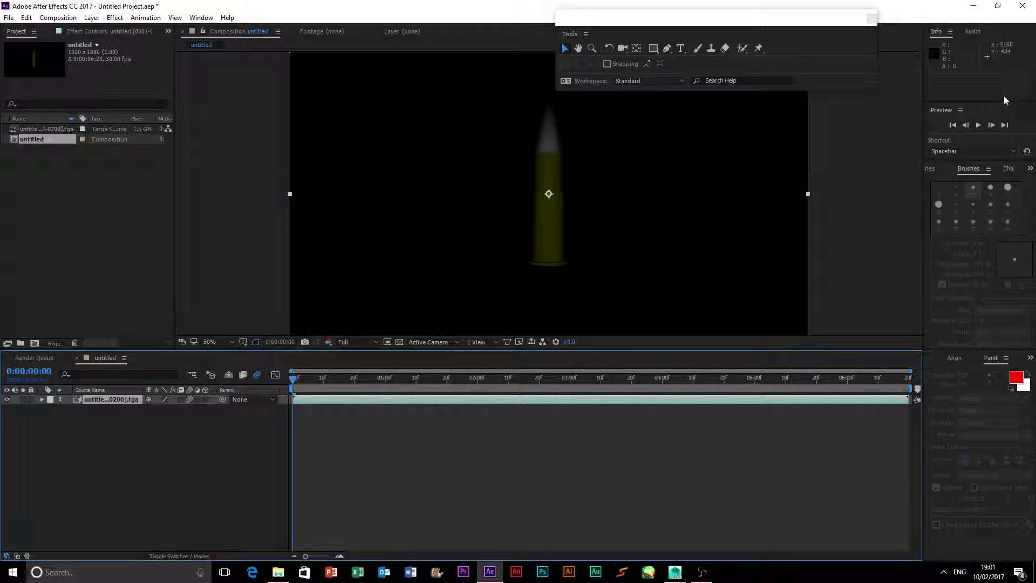
Preview the composition to check the bullet's motion blur, stop playback, and go back to the first frame
left_click(979, 125)
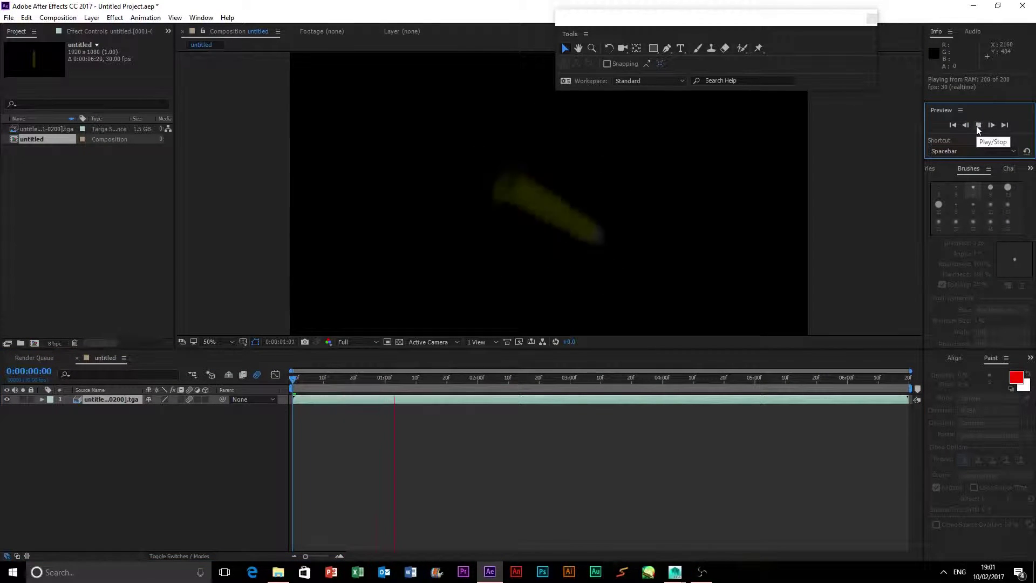
left_click(978, 125)
left_click(977, 125)
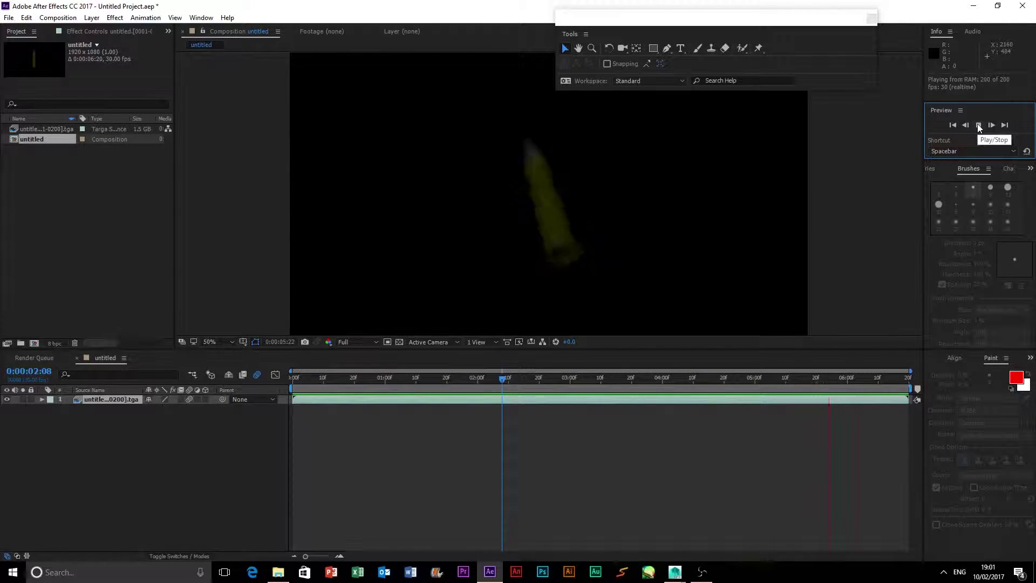
left_click(978, 125)
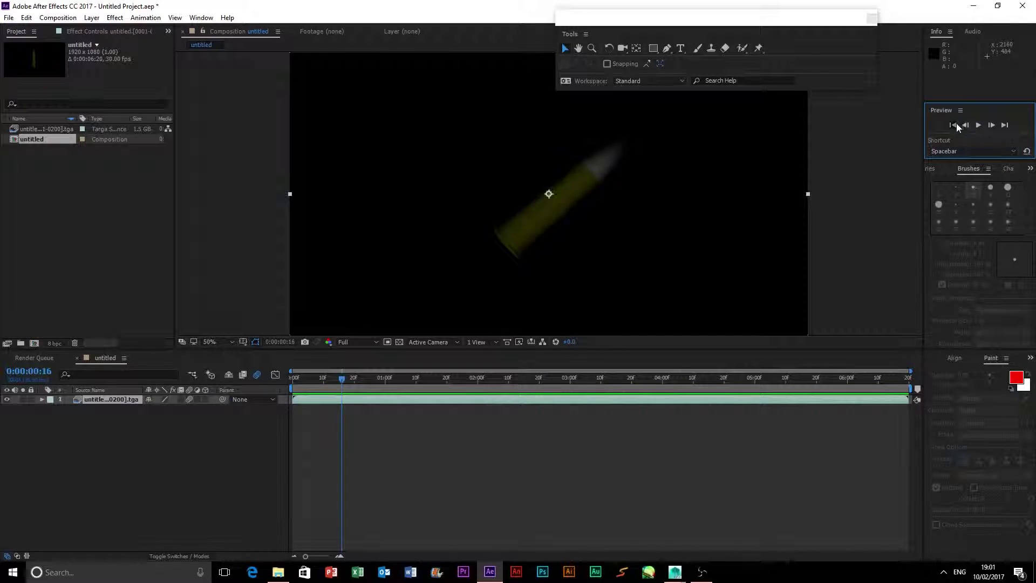
left_click(954, 125)
left_click(885, 232)
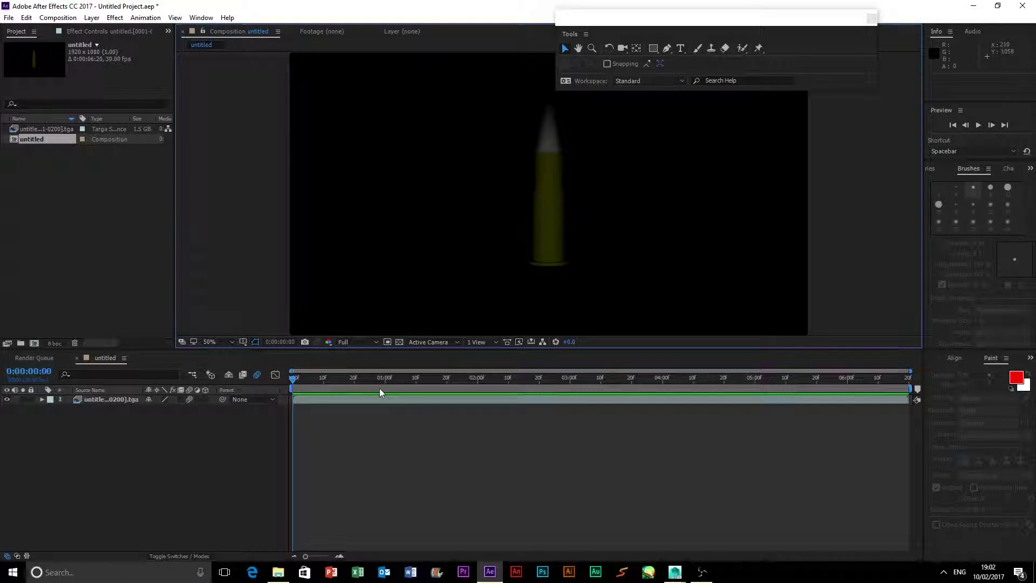
Preview the motion-blurred bullet over the transparency grid, return to the first frame, and turn the grid off
left_click(91, 399)
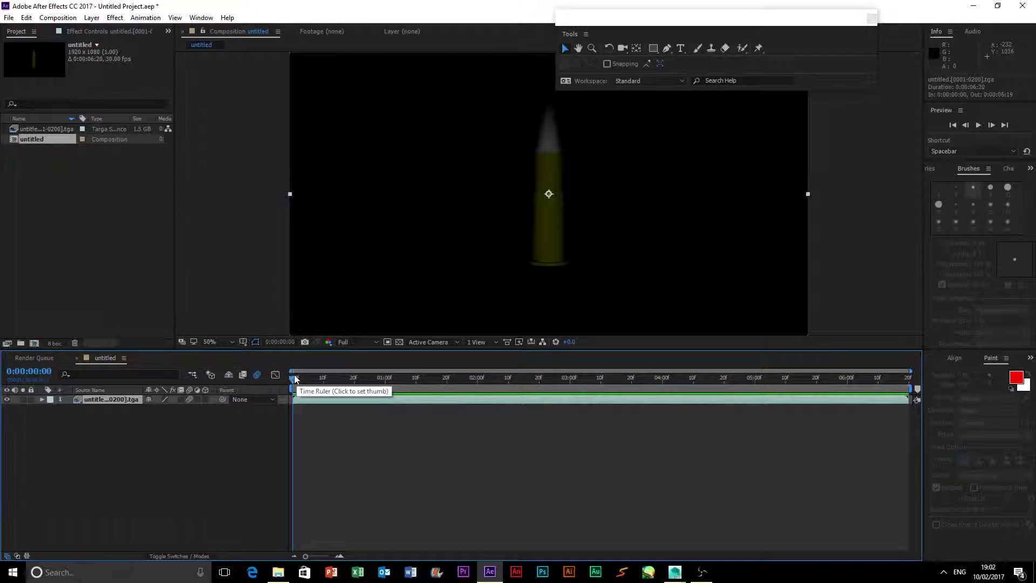
mouse_move(294, 378)
left_mouse_down()
mouse_move(831, 380)
mouse_move(287, 379)
left_mouse_up()
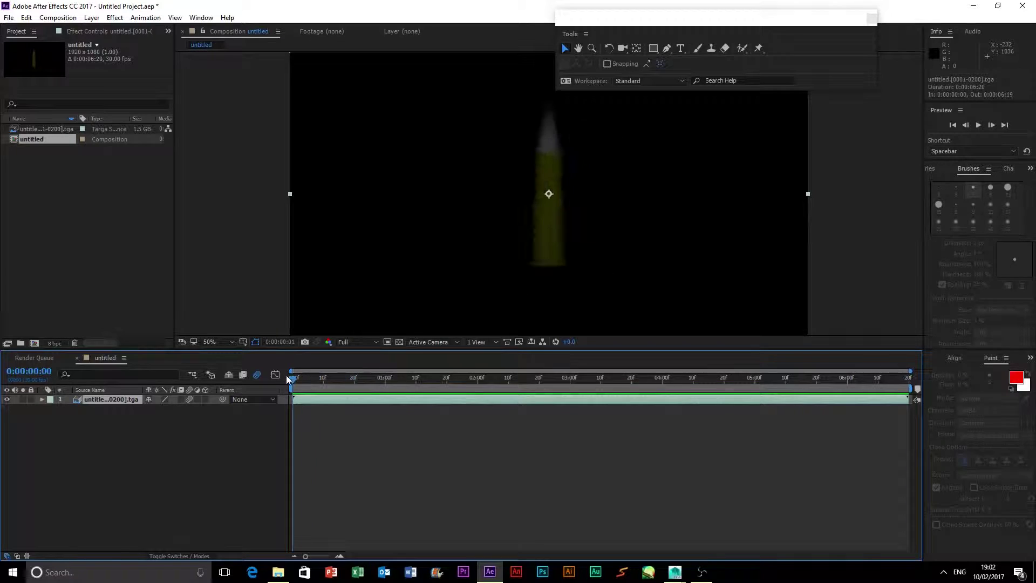
left_click(399, 341)
scroll(484, 205, "down", 2)
scroll(585, 208, "up", 2)
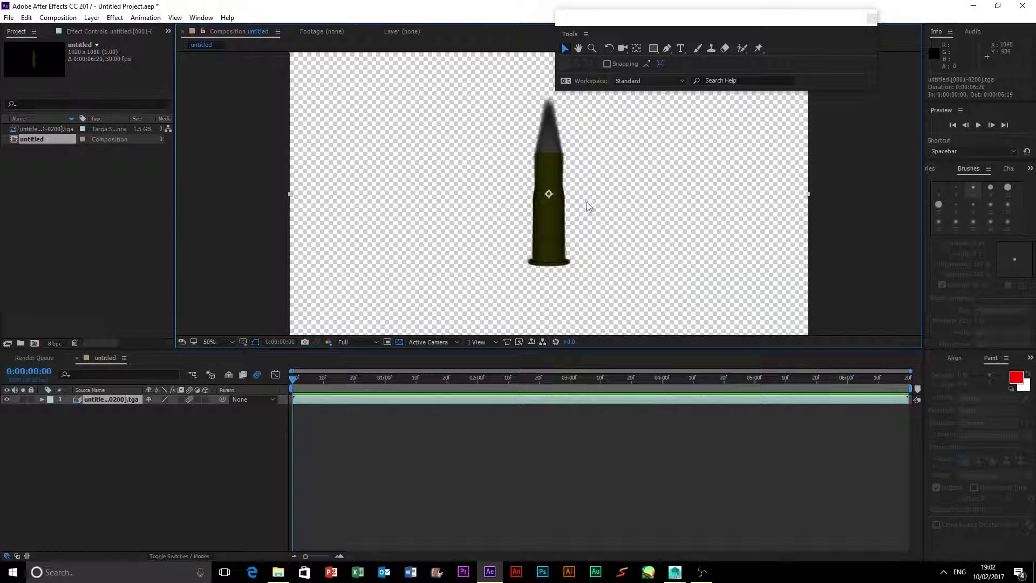
left_click(978, 126)
left_click(978, 126)
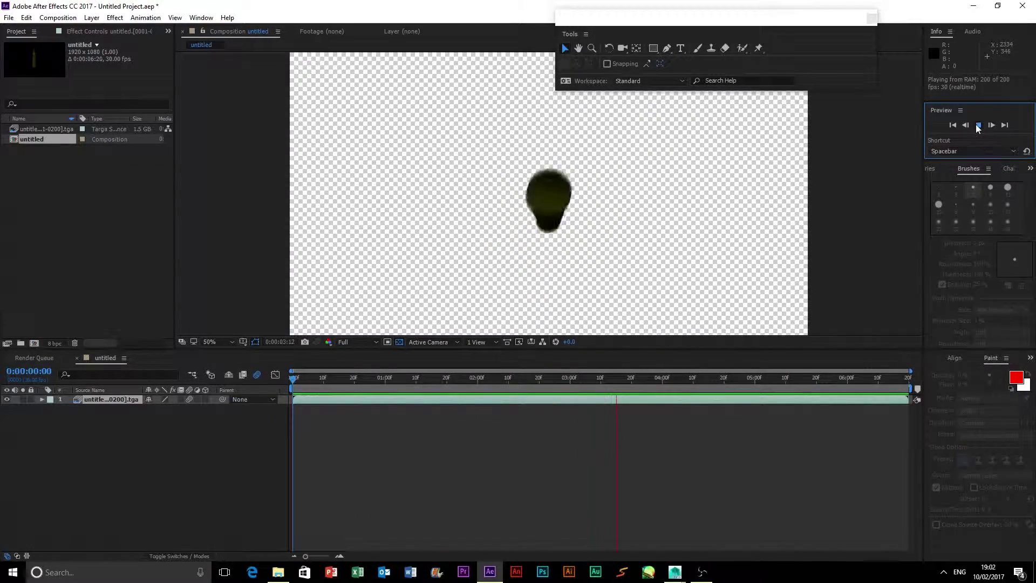
left_click(978, 126)
left_click(953, 125)
left_click(399, 341)
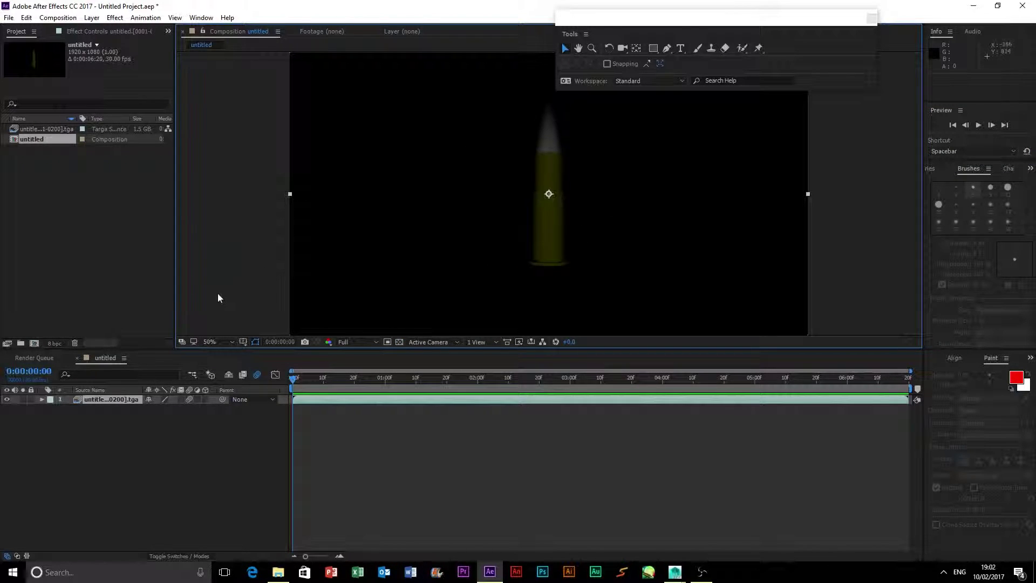
Rename the composition to Bullet in its composition settings
right_click(102, 361)
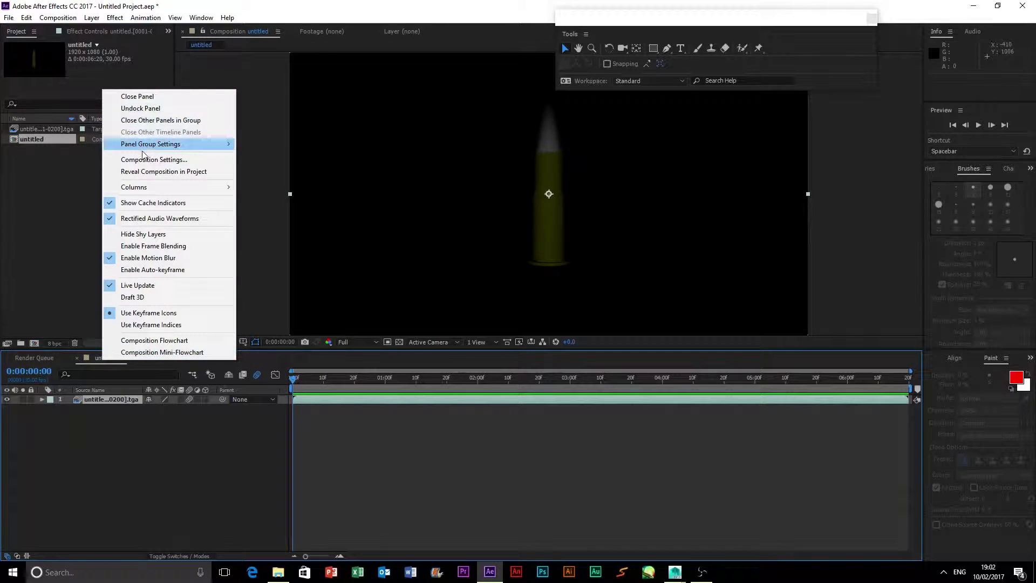
left_click(153, 160)
type("Bullet")
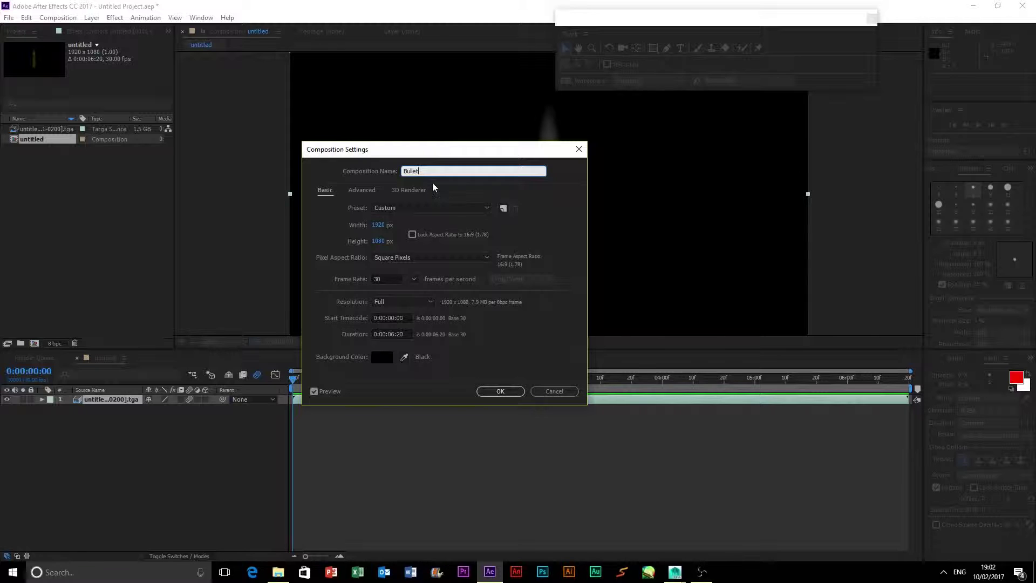
key("Return")
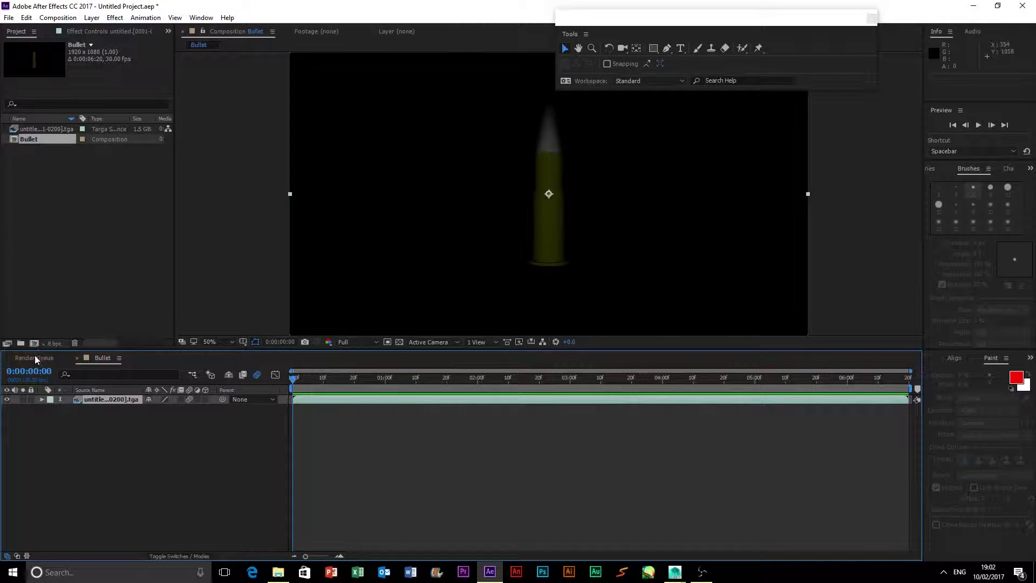
Add the Bullet composition to the render queue
left_click(35, 356)
left_click_drag(30, 139, 96, 423)
left_click_drag(61, 477, 66, 467)
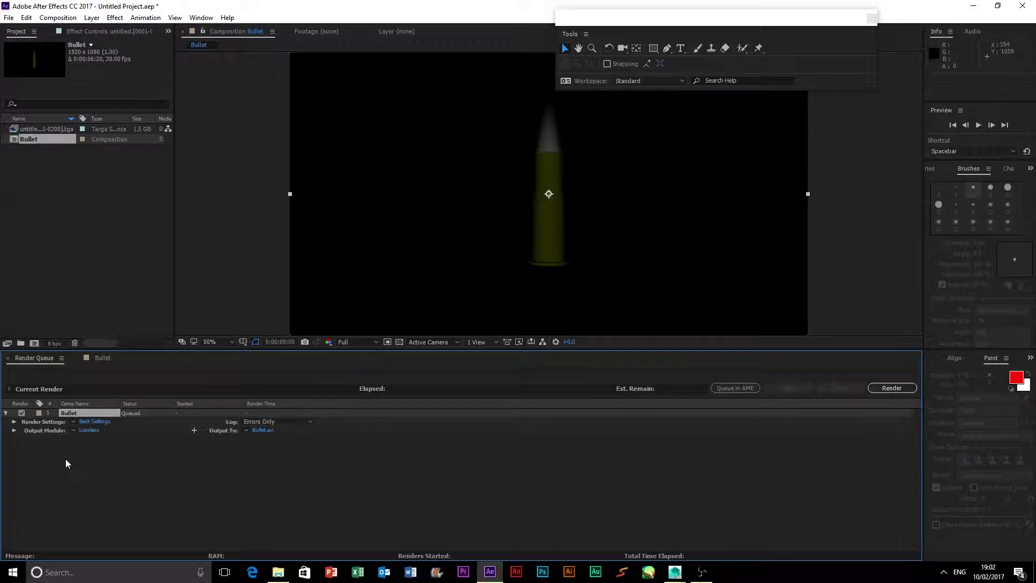
Set the render output to Bullet.avi in the Action Effect stock footage folder, keeping the AVI file type
left_click(264, 430)
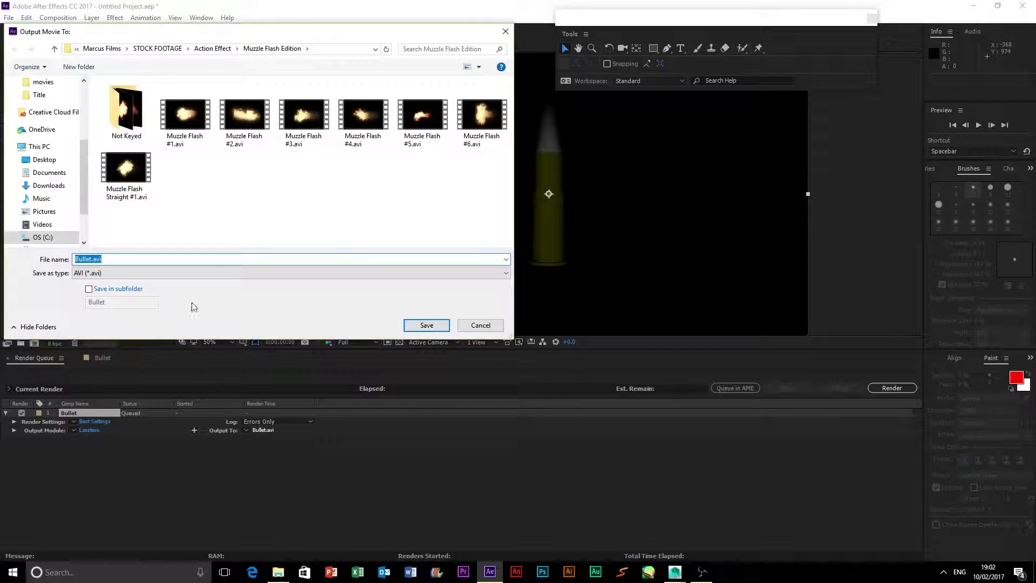
left_click(221, 48)
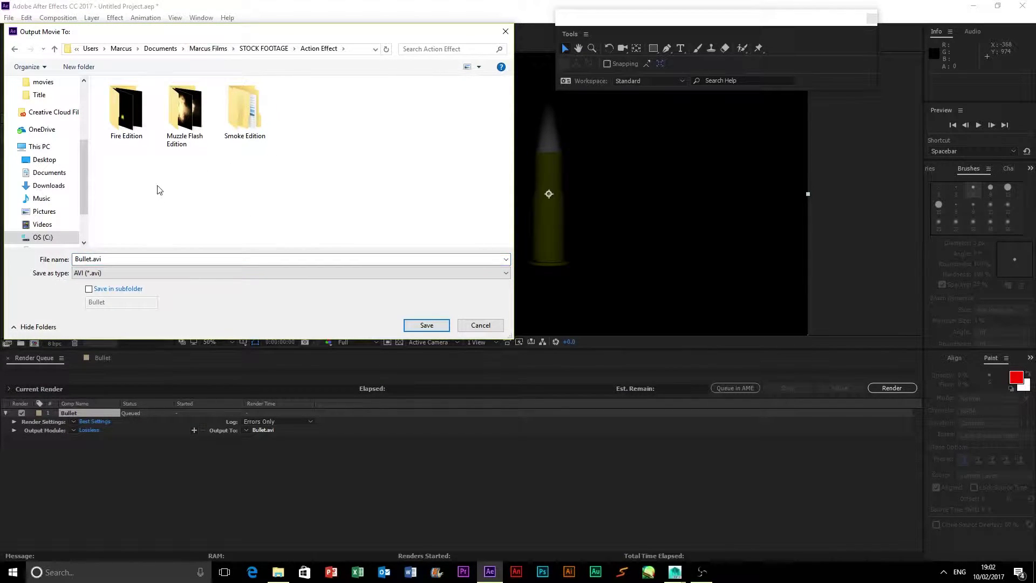
left_click(152, 273)
left_click(153, 280)
left_click(407, 325)
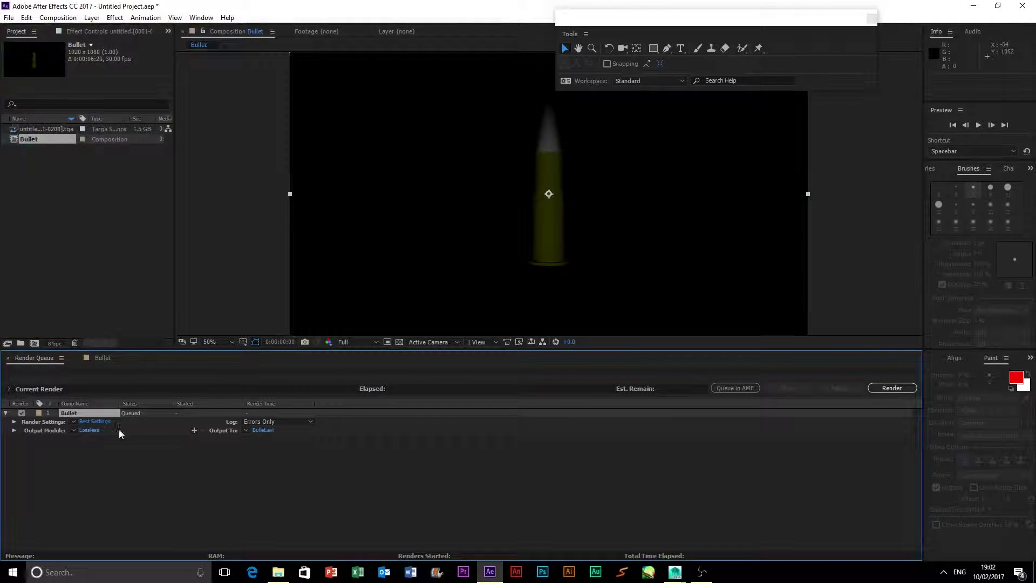
Set the output module to RGB + Alpha channels with the AVI format, and render the Bullet composition
left_click(90, 431)
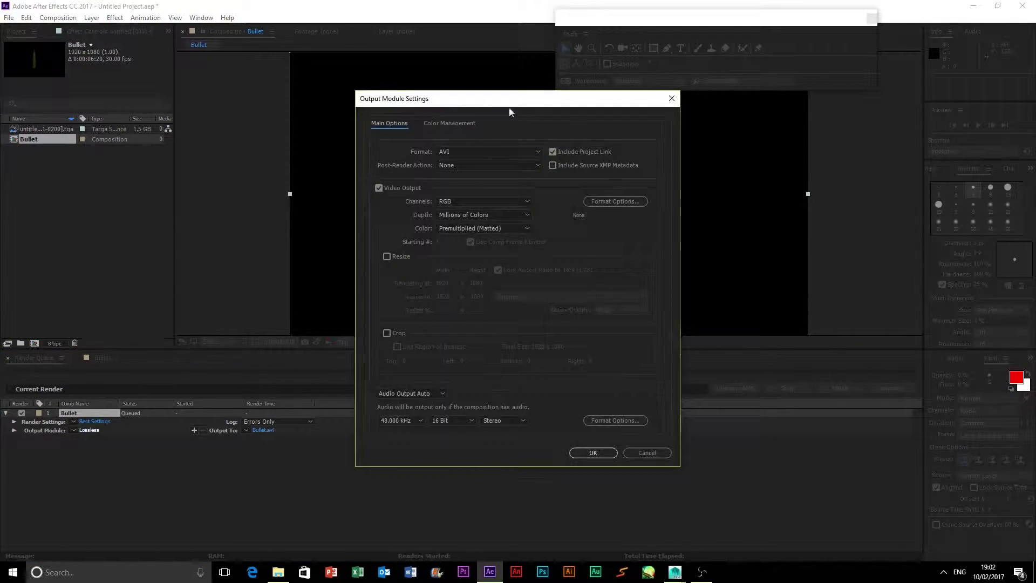
left_click(450, 202)
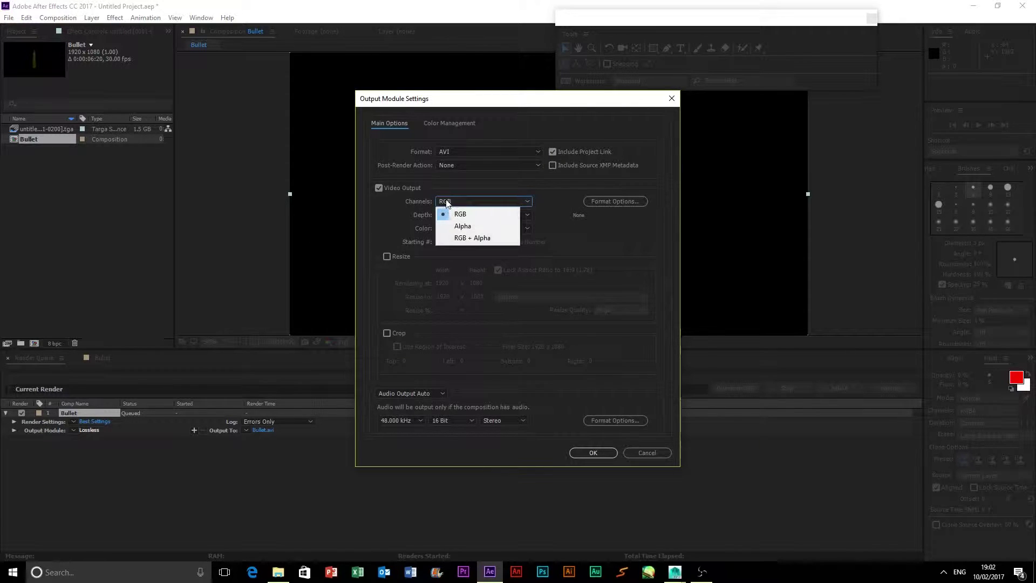
left_click(479, 238)
left_click(459, 154)
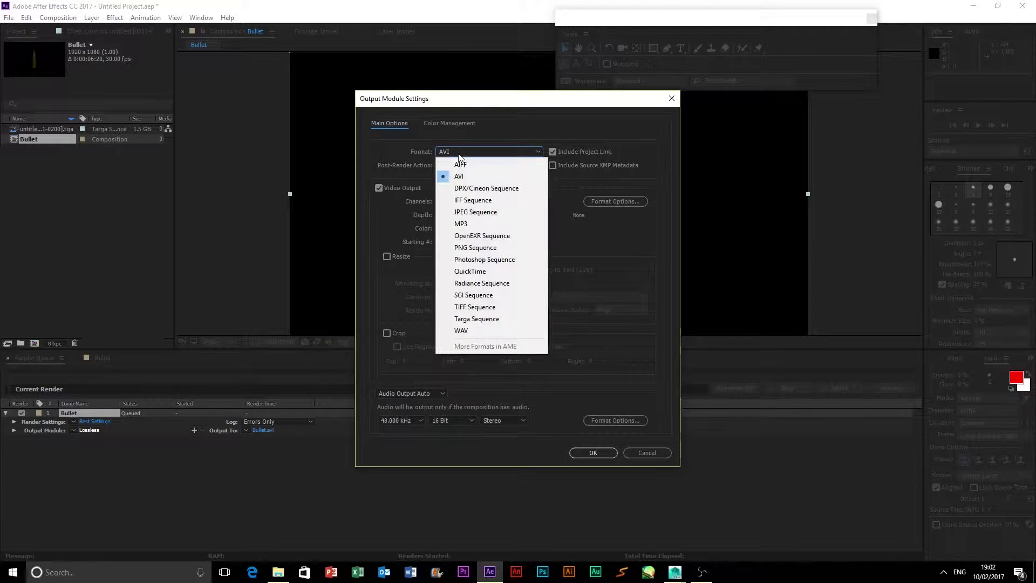
left_click(422, 151)
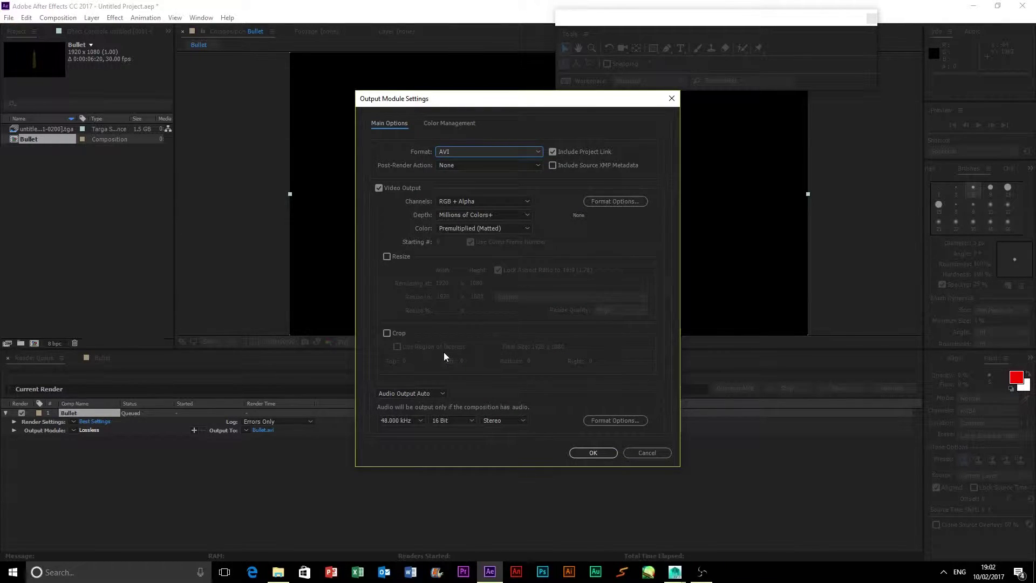
left_click(469, 203)
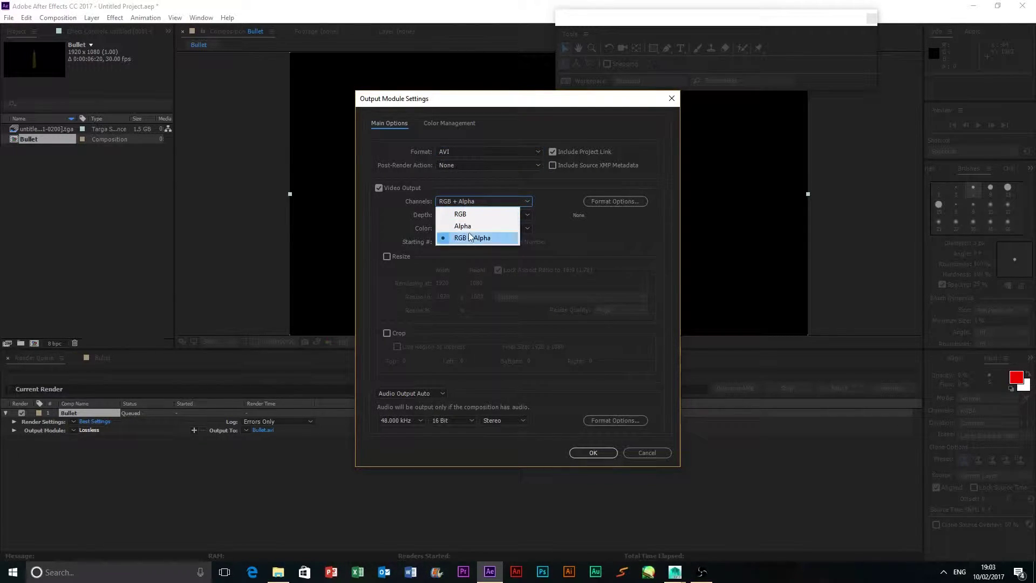
left_click(458, 259)
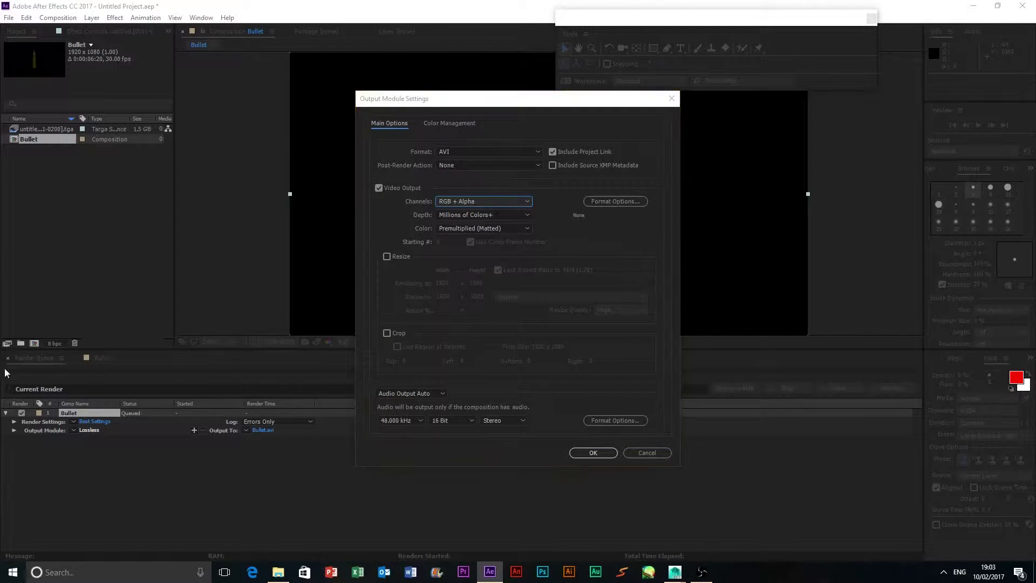
left_click(593, 453)
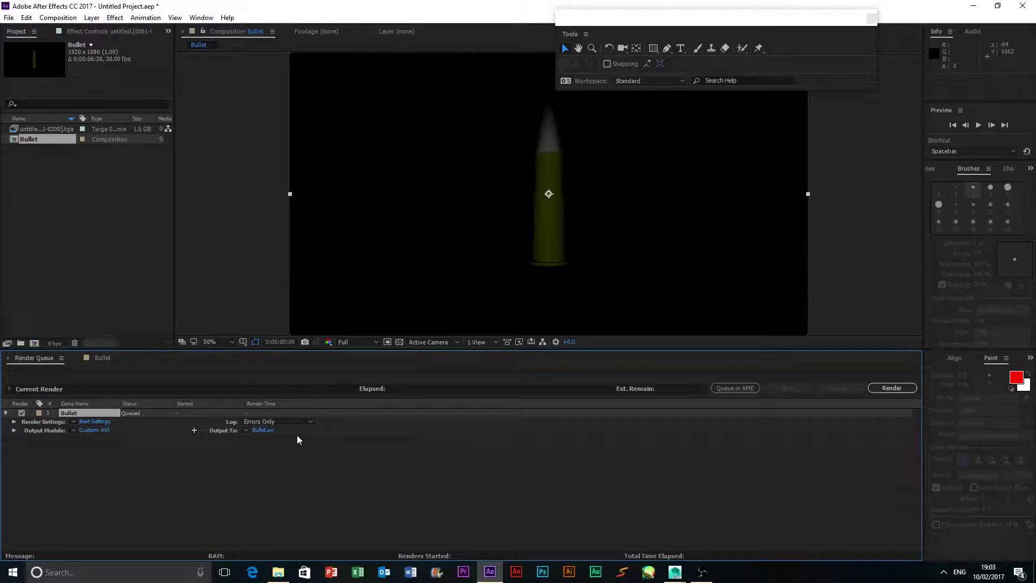
left_click(886, 390)
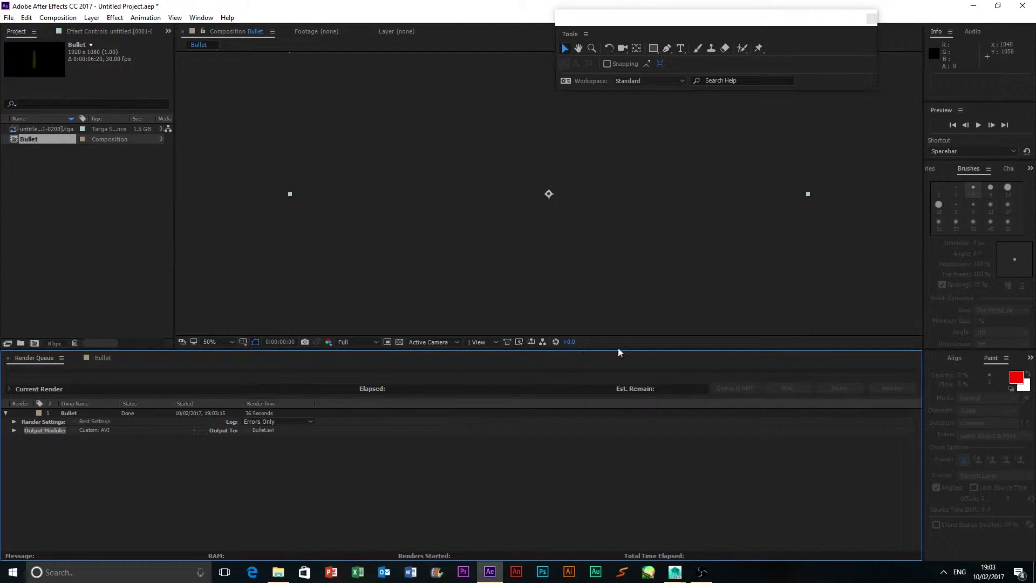
Examine the Bullet composition's first frame at different magnifications, toggling the transparency grid on and off
left_click(810, 248)
scroll(520, 224, "down", 2)
scroll(526, 224, "up", 4)
scroll(540, 215, "down", 4)
left_click_drag(747, 289, 360, 100)
left_click(361, 164)
left_click(399, 342)
left_click(400, 341)
left_click(469, 222)
scroll(606, 259, "up", 6)
scroll(607, 255, "down", 6)
scroll(592, 248, "up", 2)
scroll(553, 196, "down", 2)
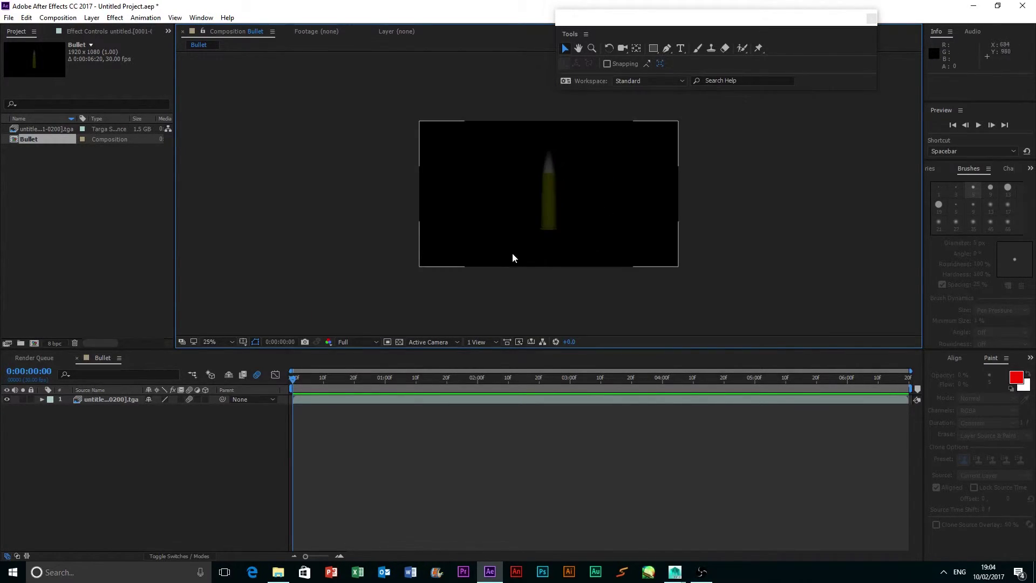